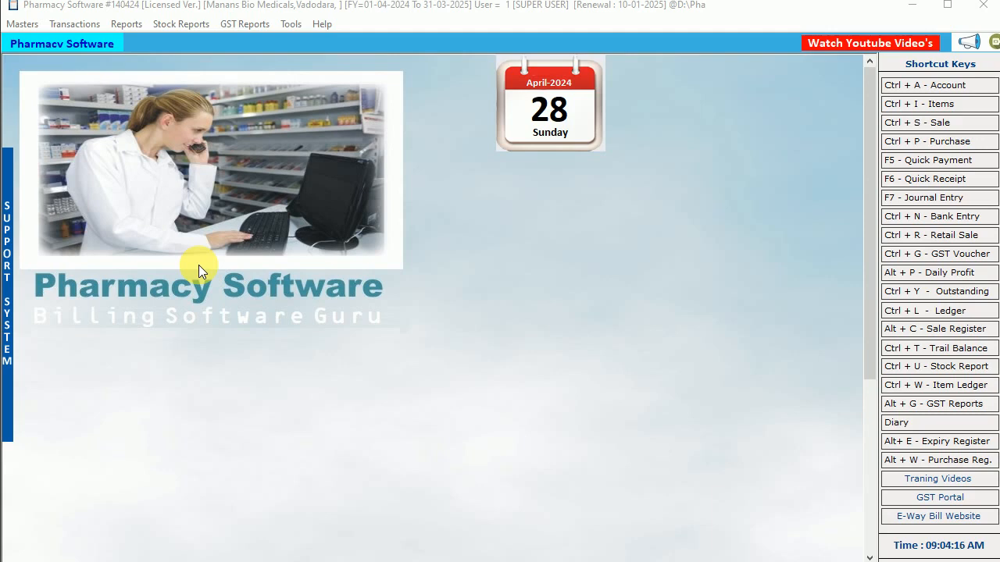
Open the list of items and browse the existing records
left_click(22, 24)
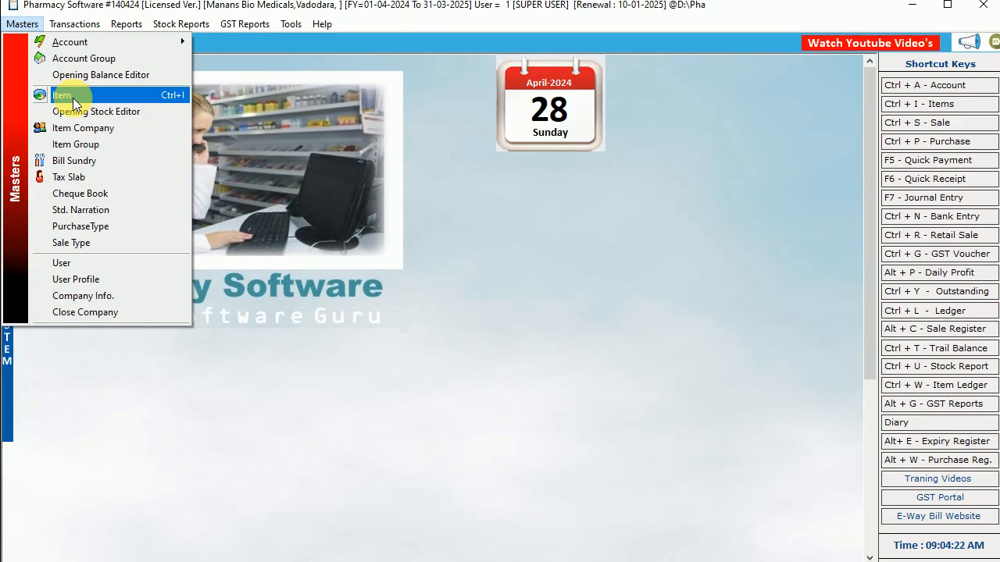
left_click(285, 103)
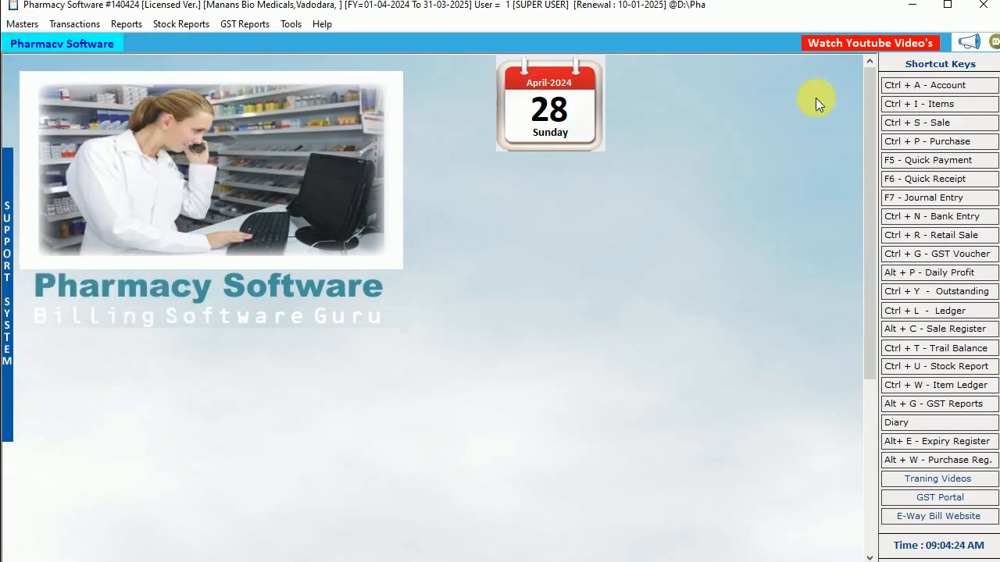
left_click(938, 110)
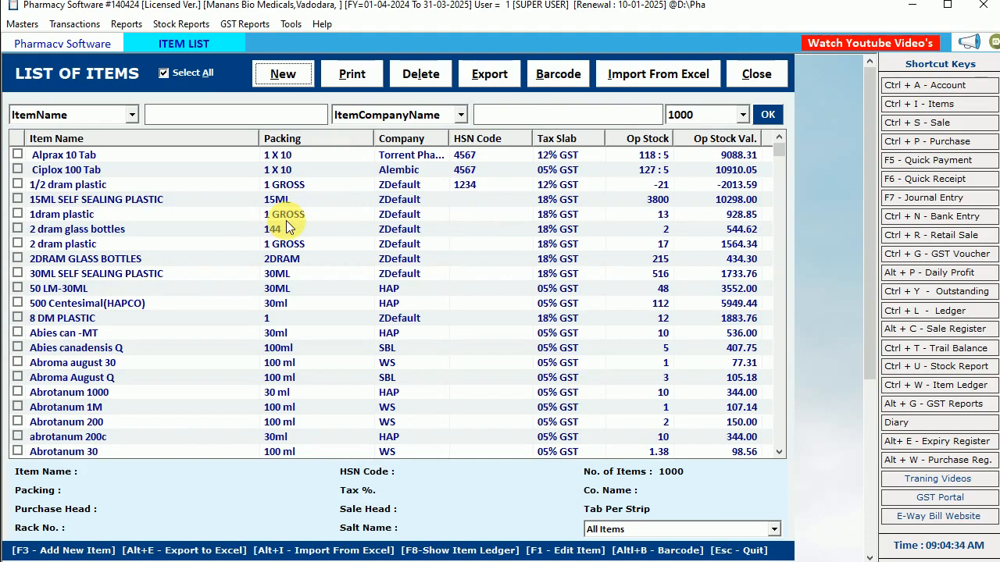
left_click(264, 187)
left_click(273, 245)
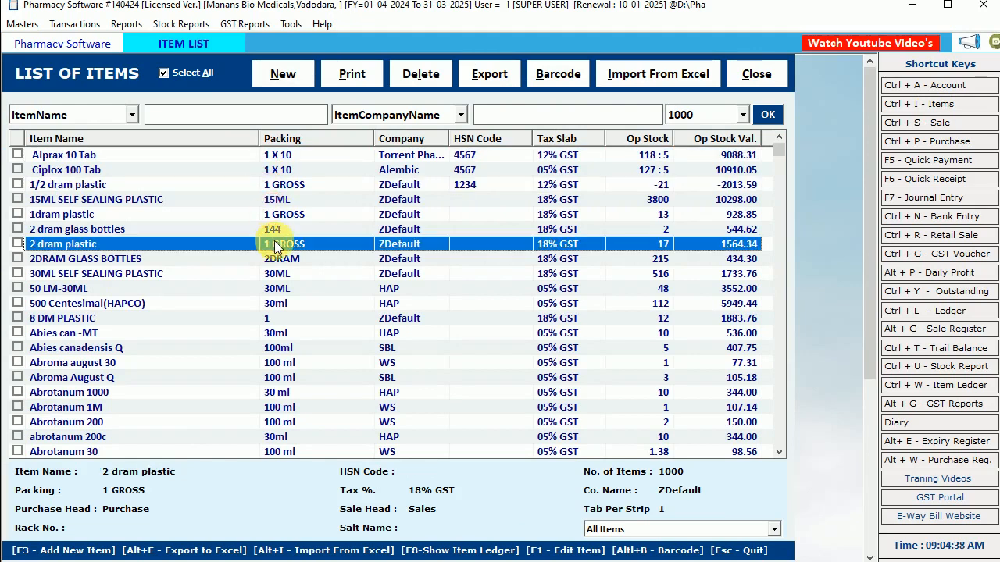
scroll(274, 258, "down", 5)
scroll(274, 258, "up", 5)
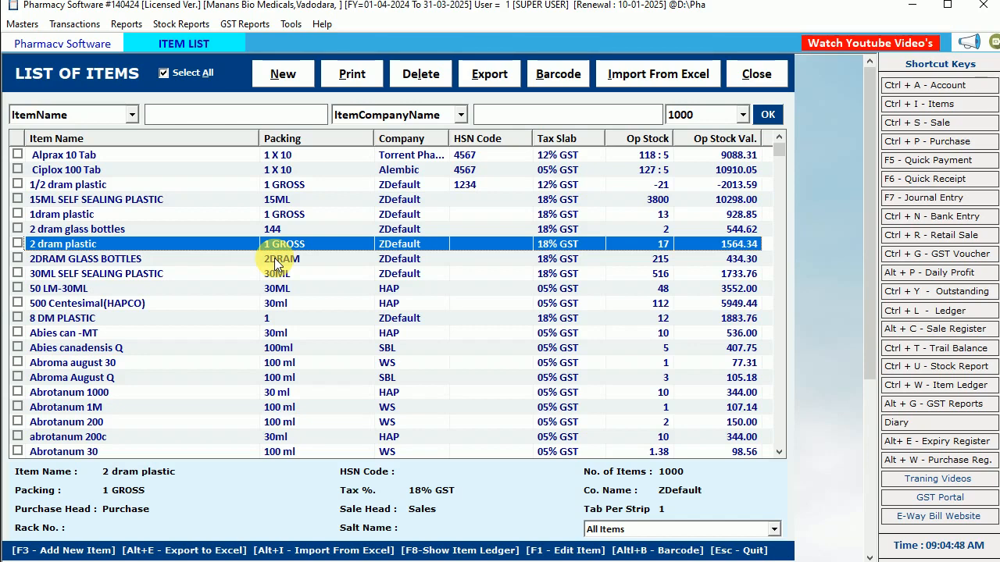
Start a new item and enter Ciplox 500 TAB as its item name
left_click(285, 78)
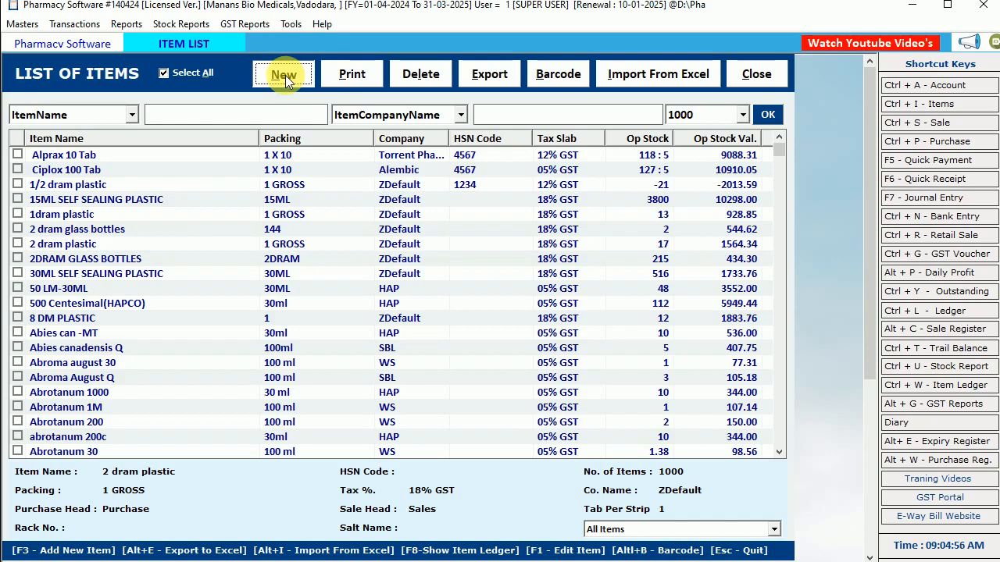
left_click(285, 74)
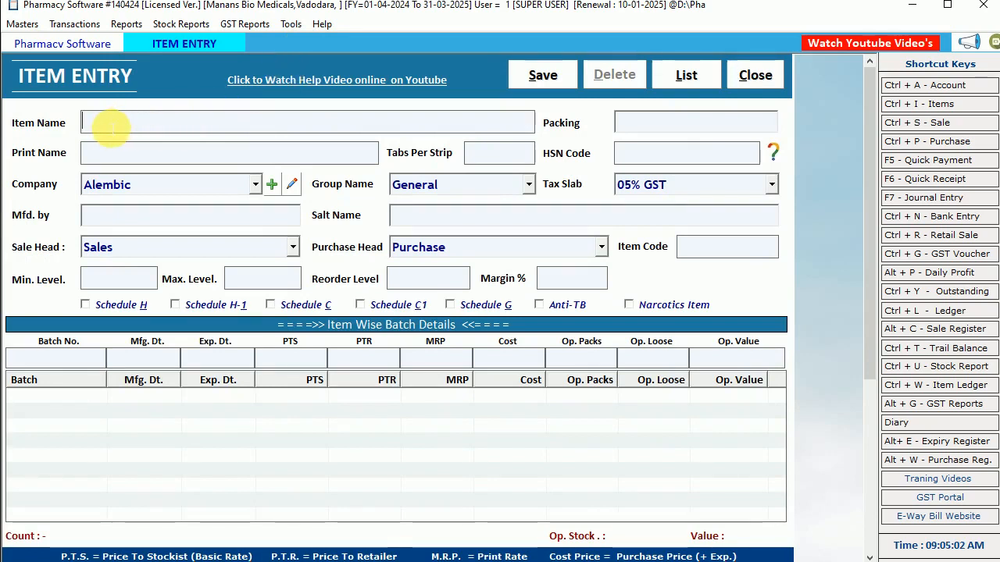
type("Ci")
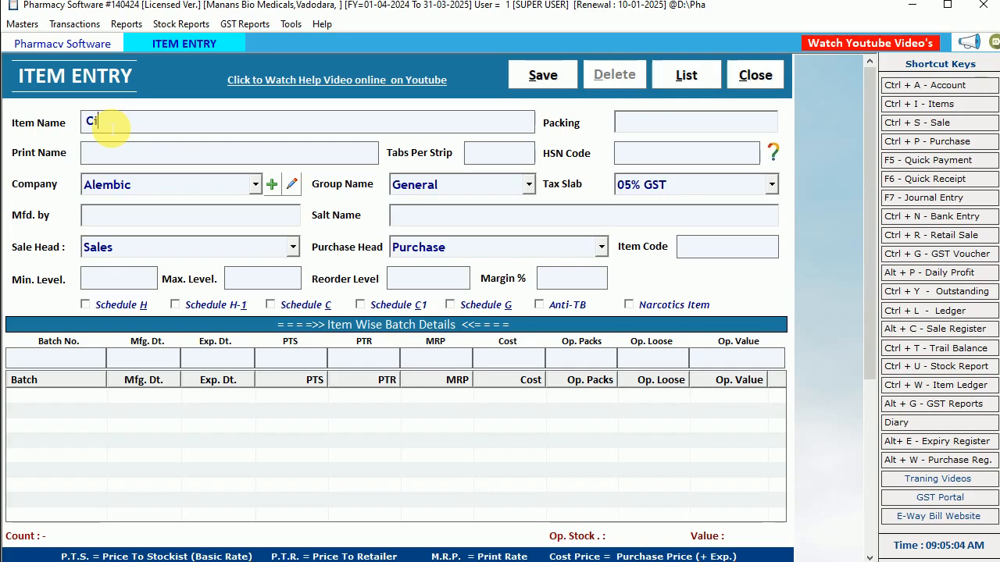
type("plox 5")
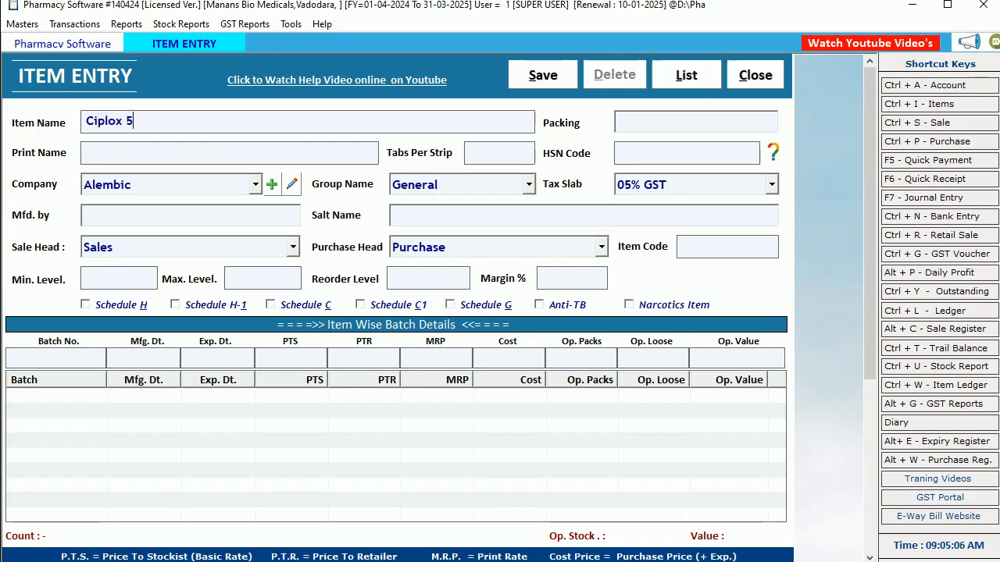
type("00 TAB")
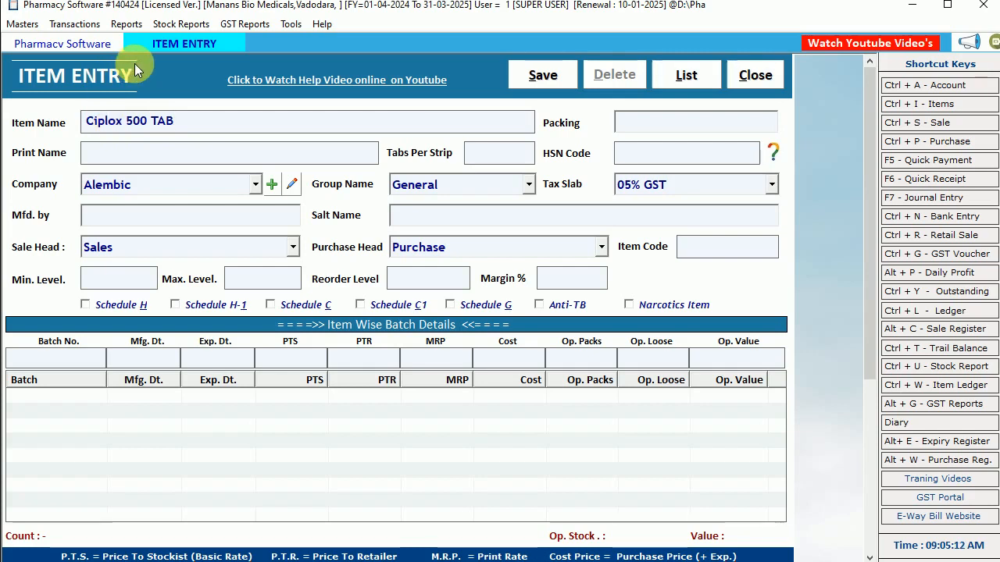
key("Return")
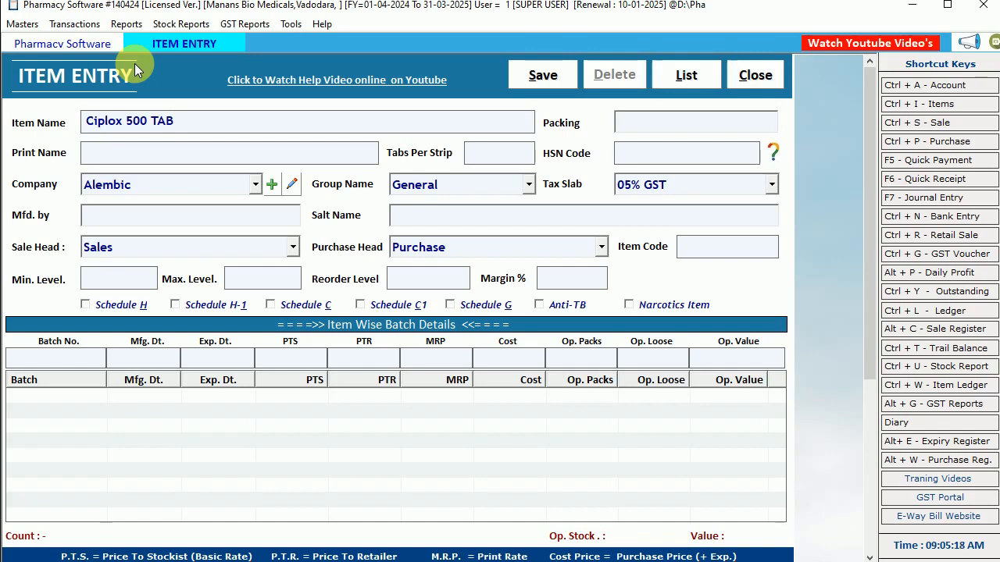
Enter (1x10) as the item's packing and accept the print name Ciplox 500 TAB (1x10)
type("(1x")
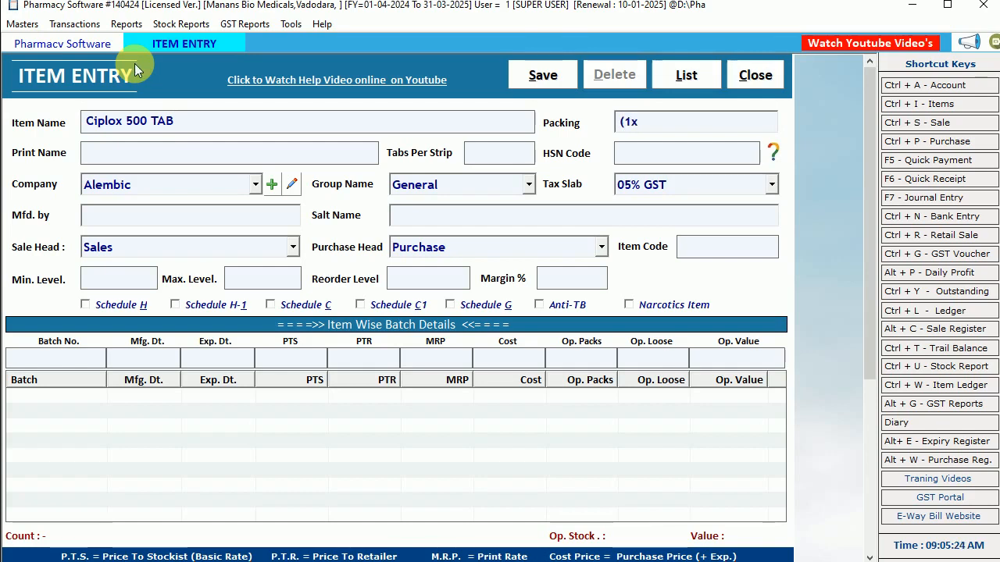
type("10)")
key("Return")
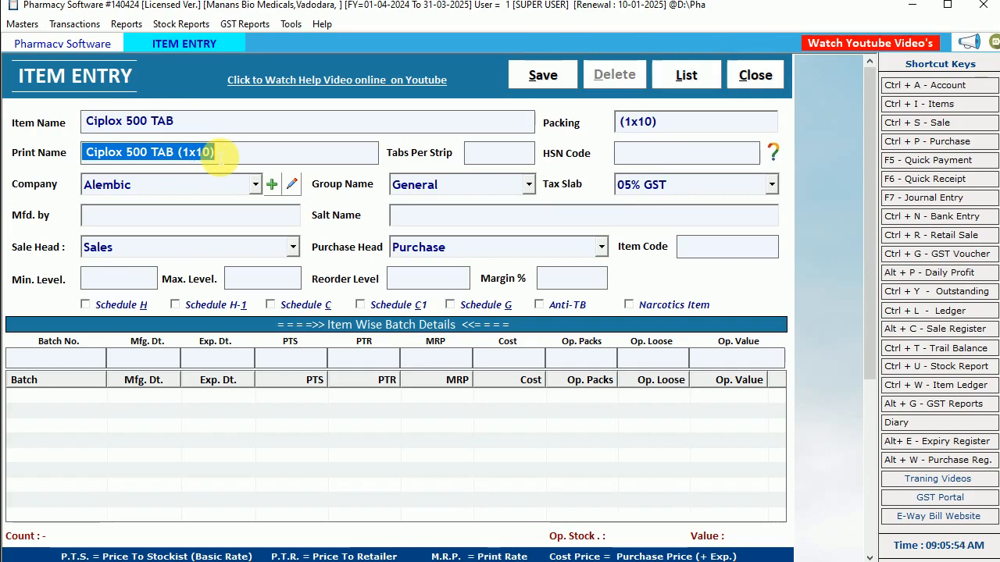
key("Return")
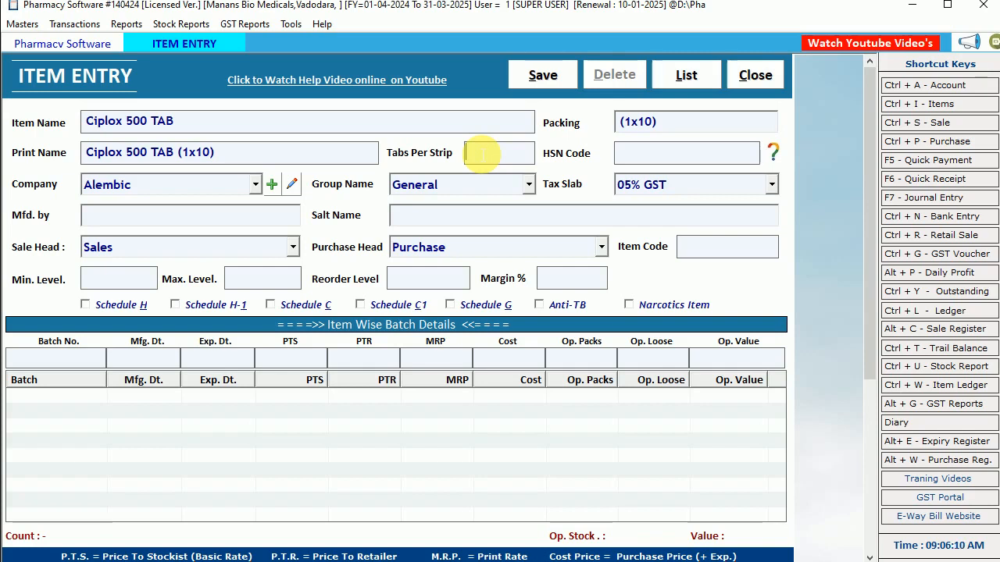
Set the item's tabs per strip to 10 and enter 1234 as the HSN code
type("10")
left_click_drag(480, 154, 460, 154)
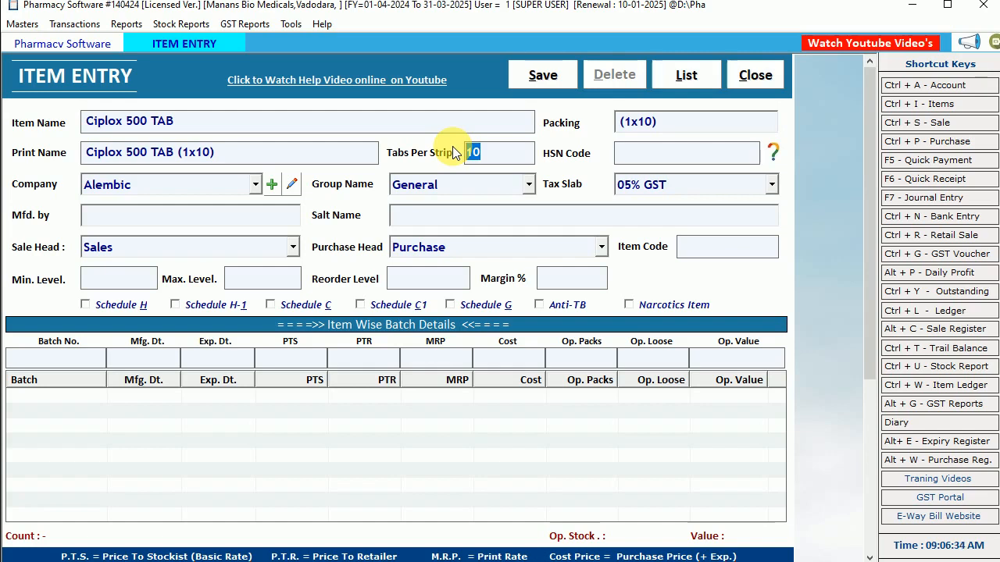
type("1")
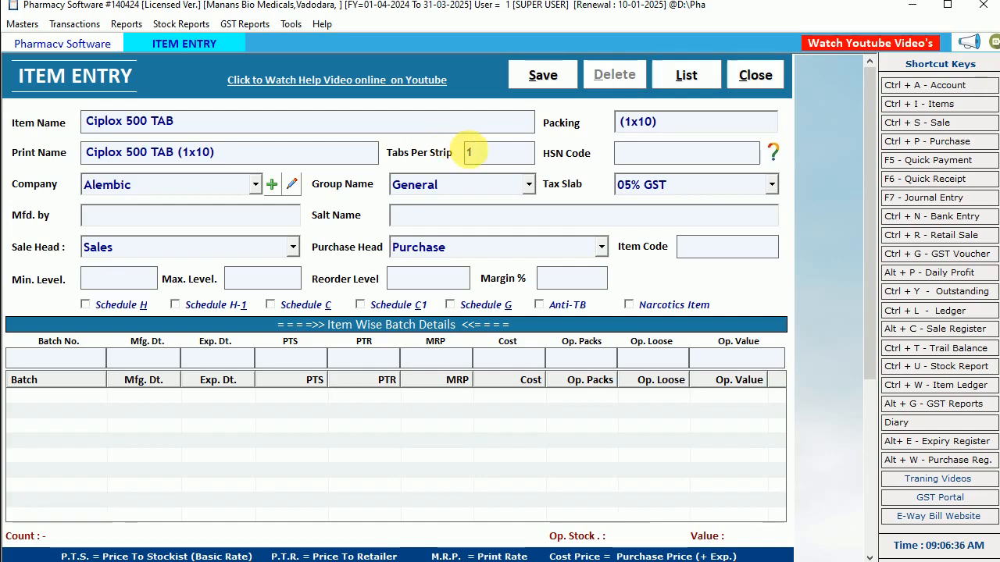
left_click_drag(484, 155, 436, 137)
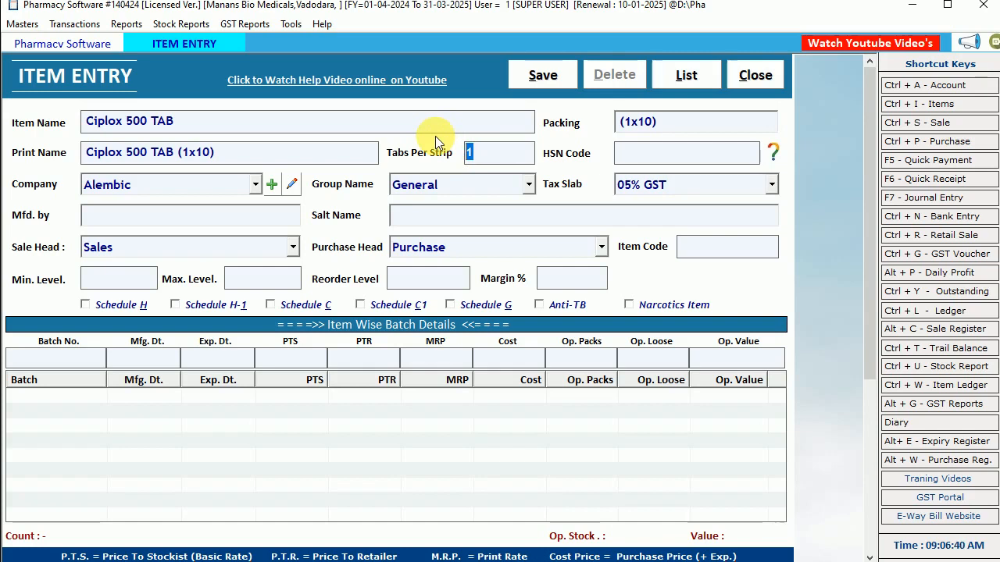
type("10")
key("Return")
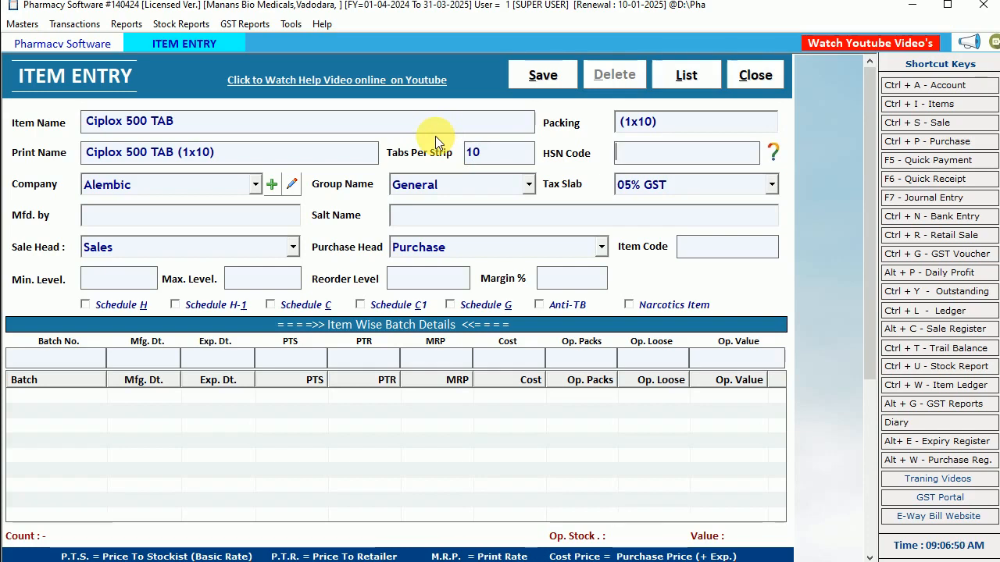
type("1234")
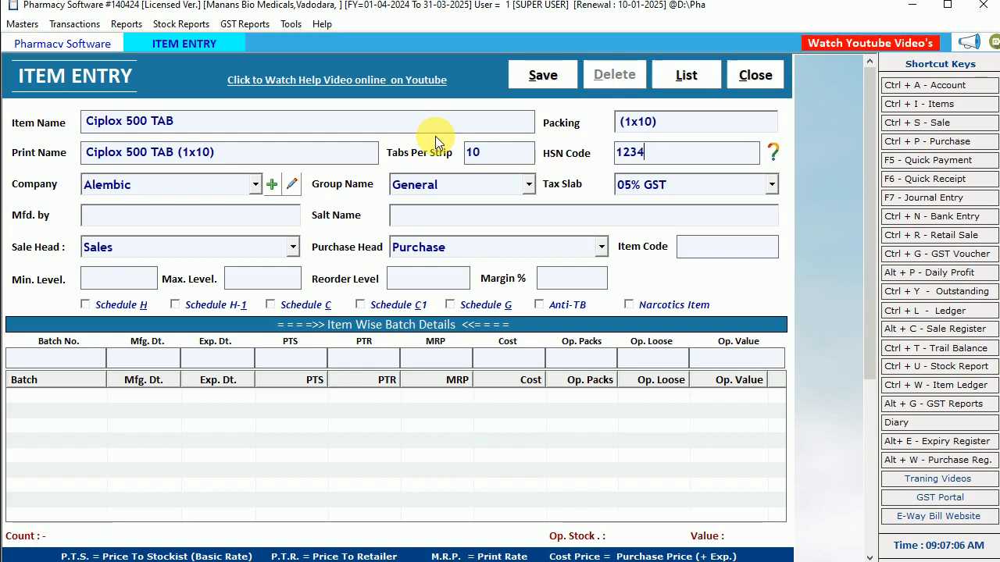
key("Return")
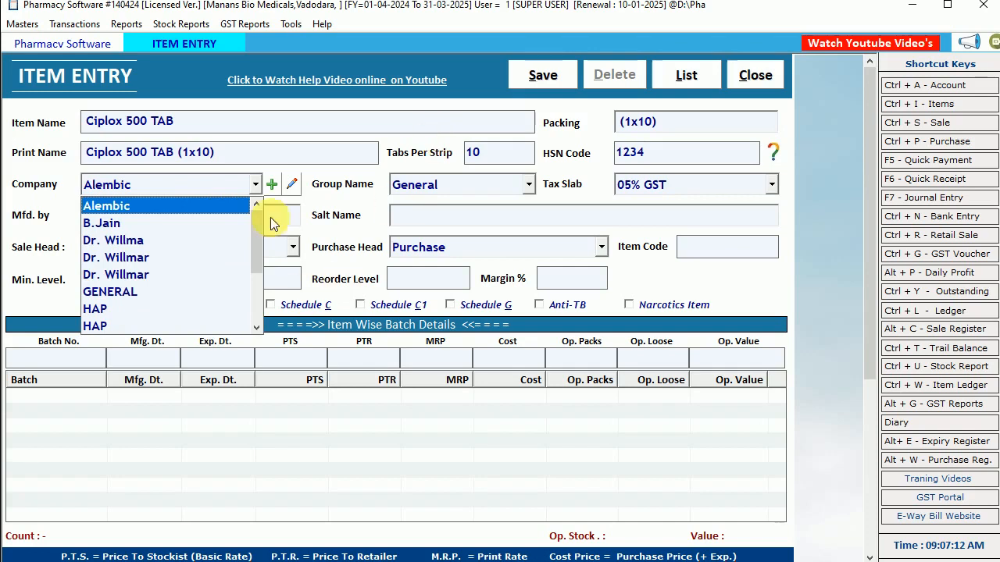
key("Return")
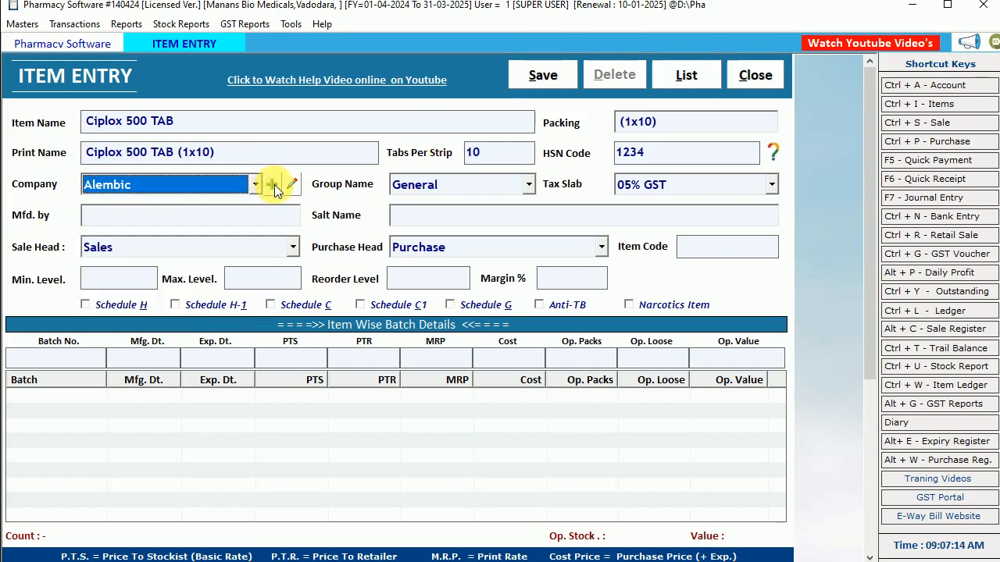
left_click(273, 186)
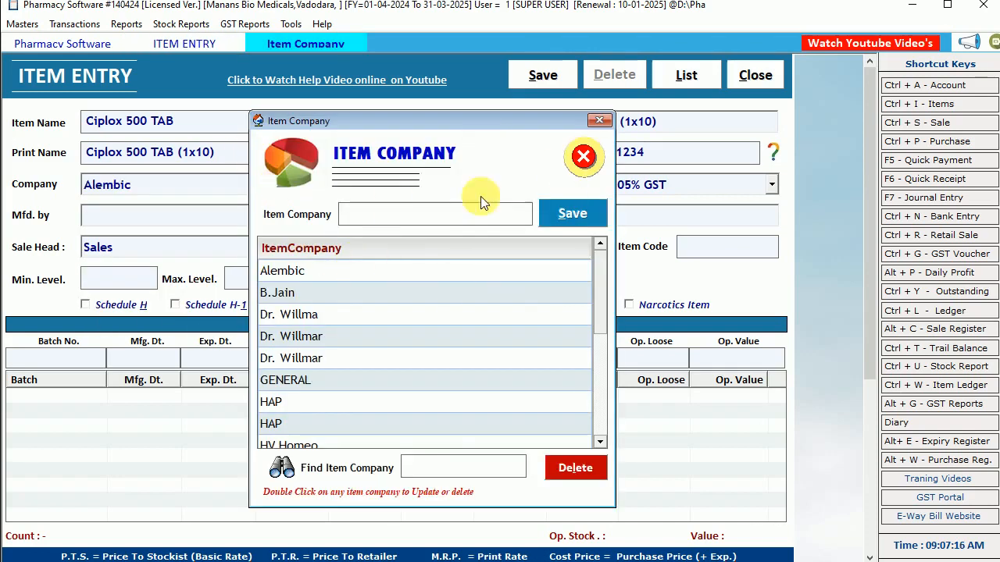
left_click(582, 156)
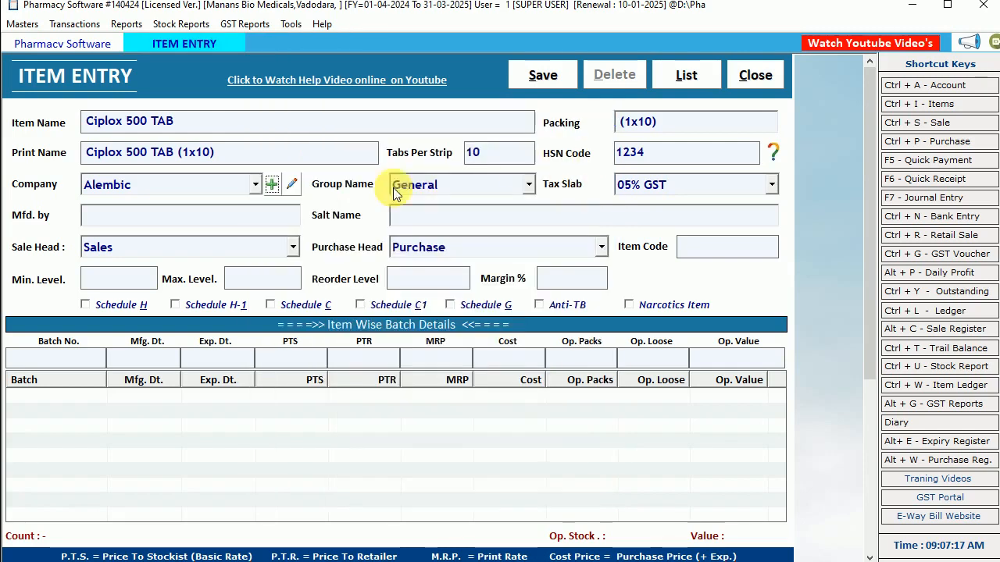
Try B.Jain and then Dr. Willmar as the item's company
left_click(255, 184)
left_click(193, 221)
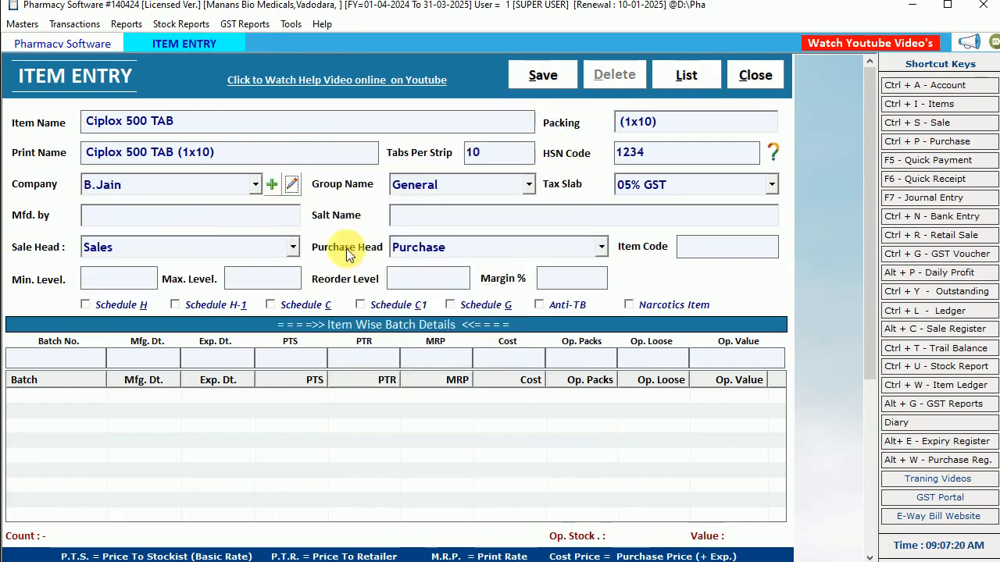
left_click(221, 184)
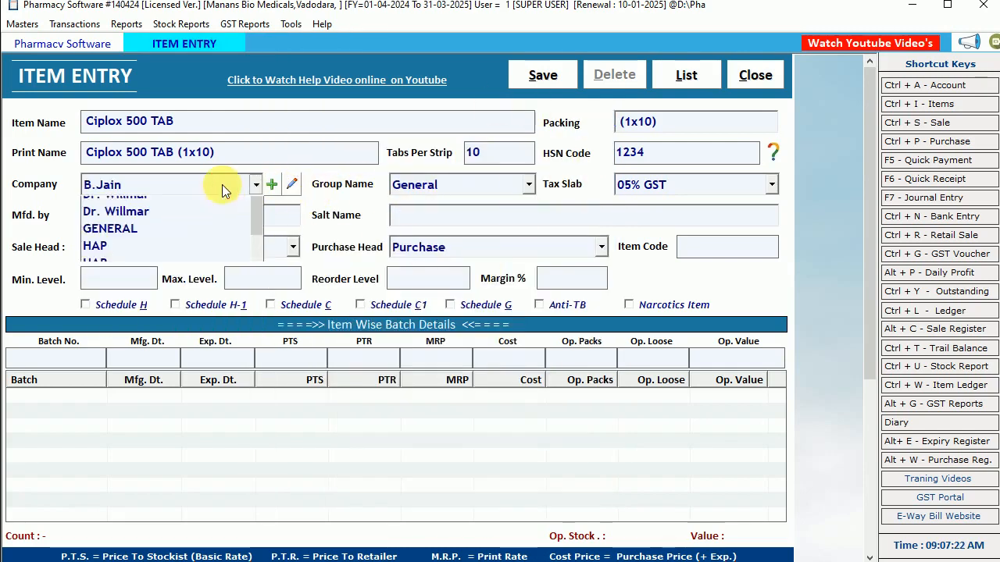
left_click(221, 185)
left_click(292, 185)
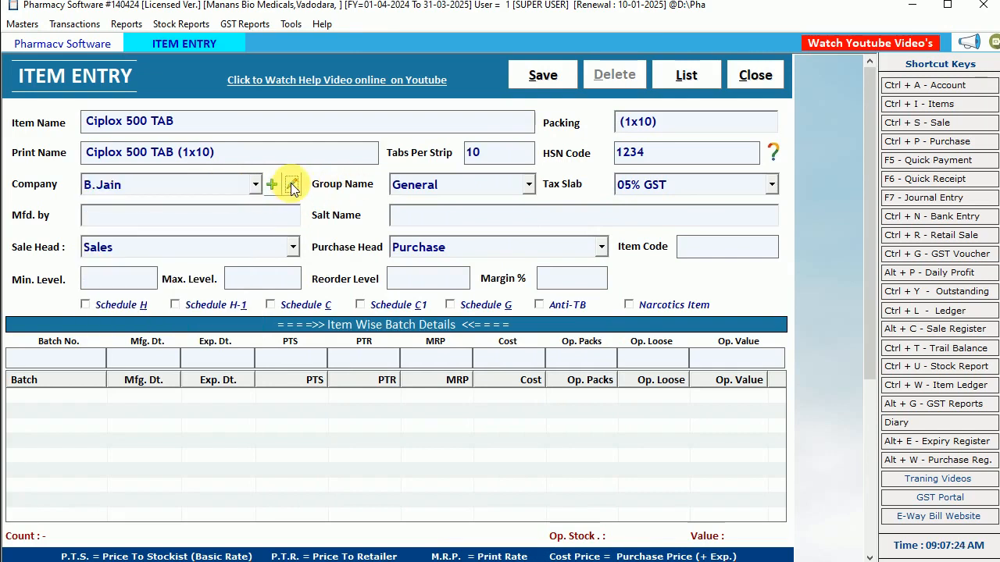
left_click(242, 185)
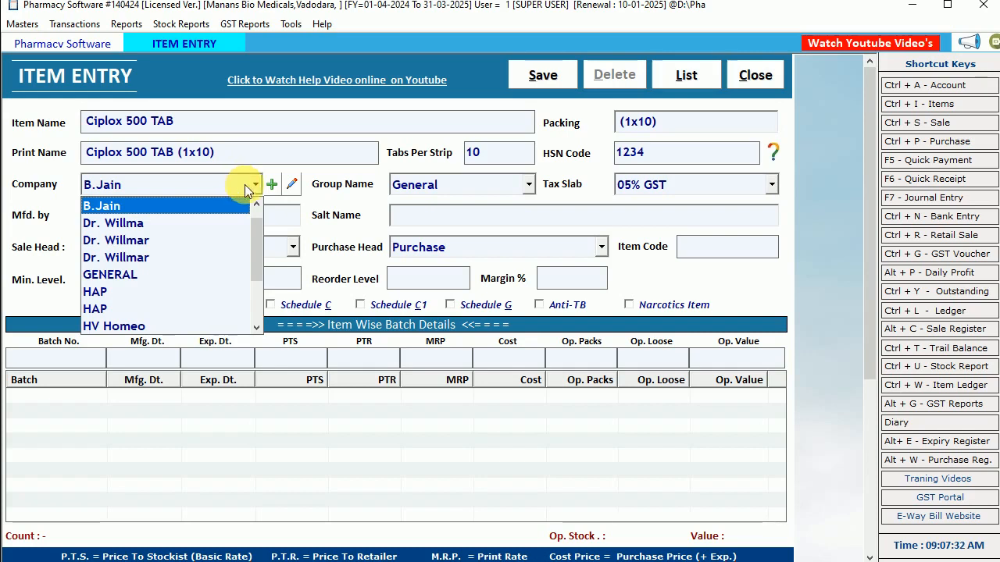
left_click(196, 233)
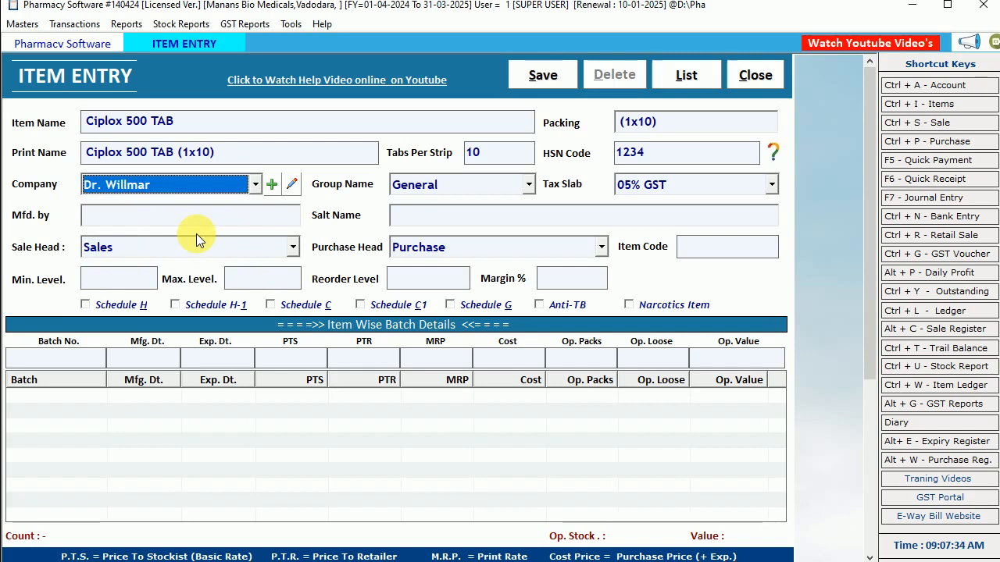
left_click(258, 184)
left_click(258, 184)
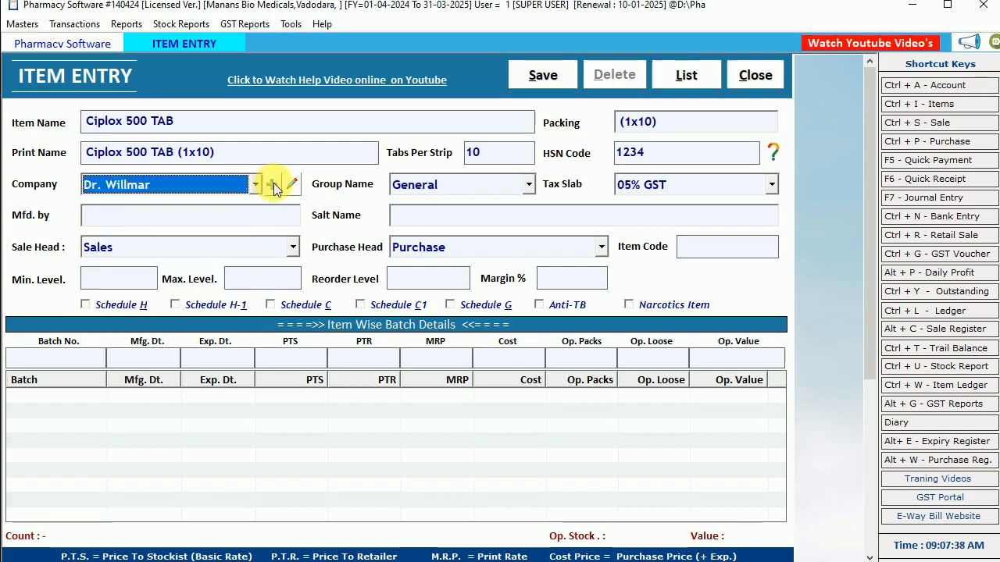
Add Cipla Ltd. as a new item company, save it and return to the item entry form
left_click(271, 184)
type("Cip")
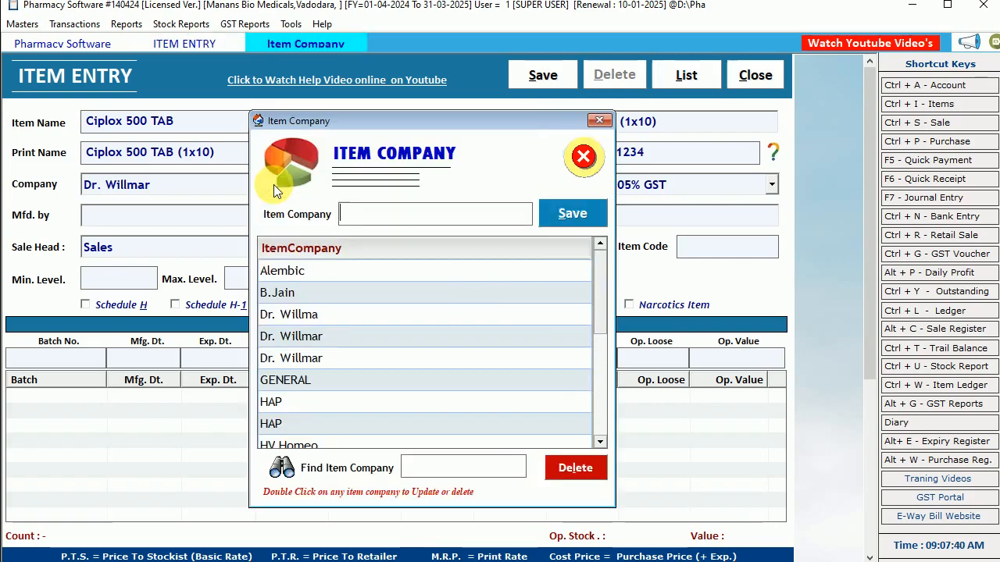
type("la Ltd.")
key("Tab")
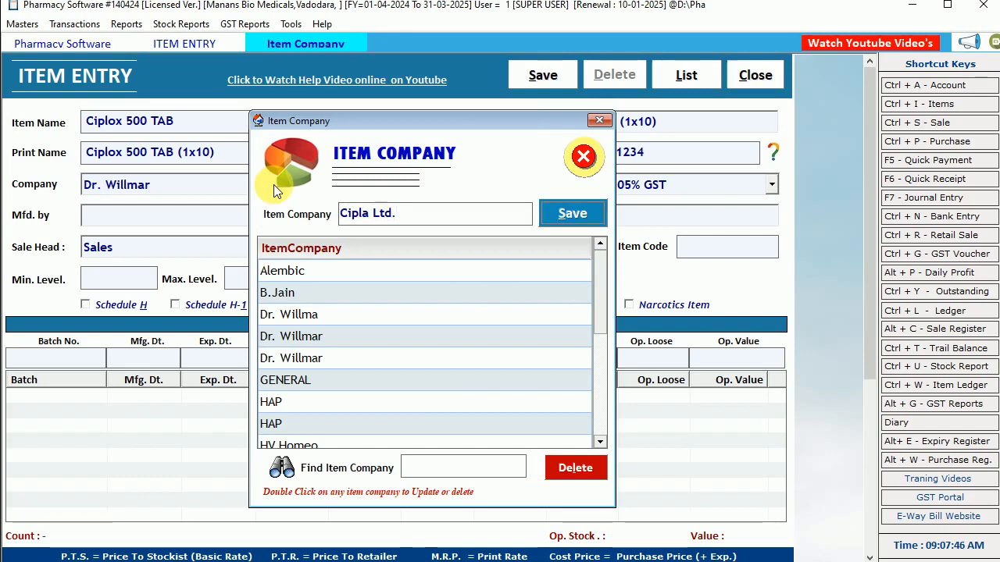
key("Return")
key("Return")
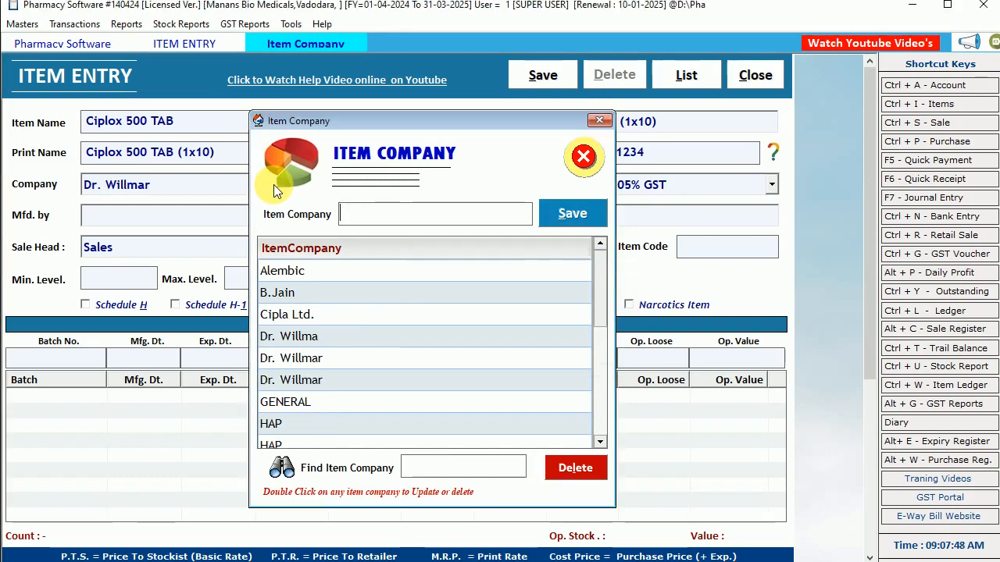
left_click(271, 314)
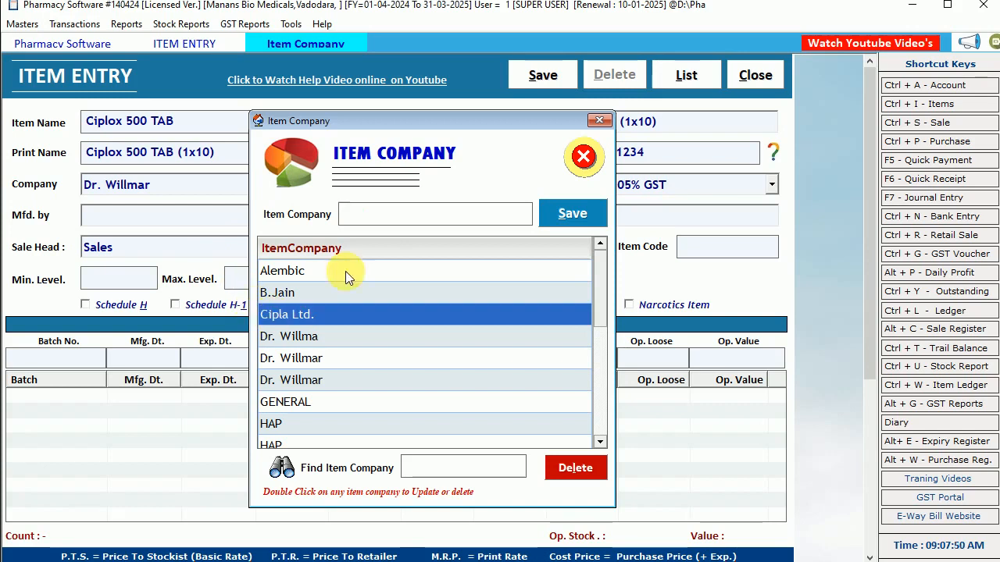
left_click(579, 158)
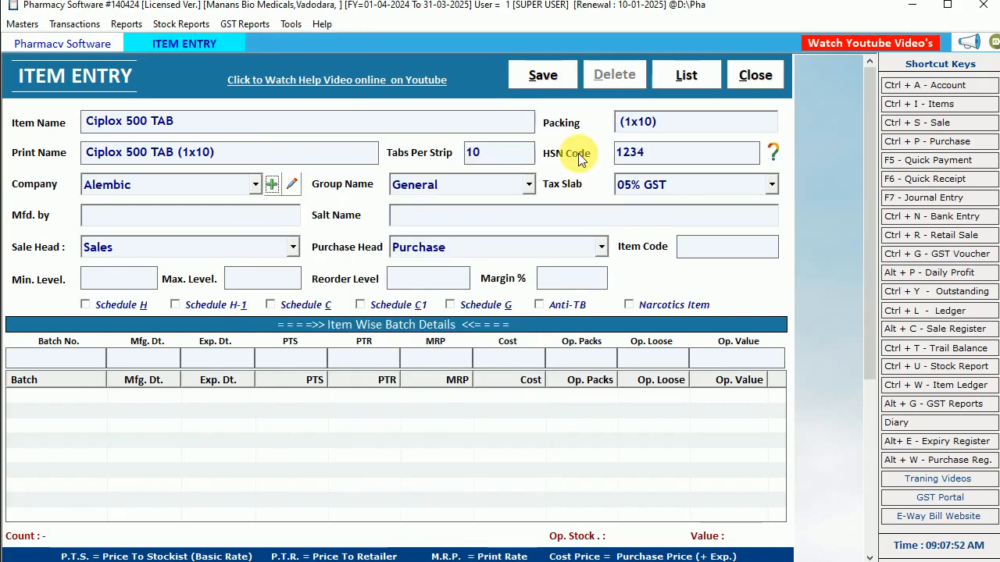
Select Cipla Ltd. as the item's company and keep General as its group name
left_click(216, 182)
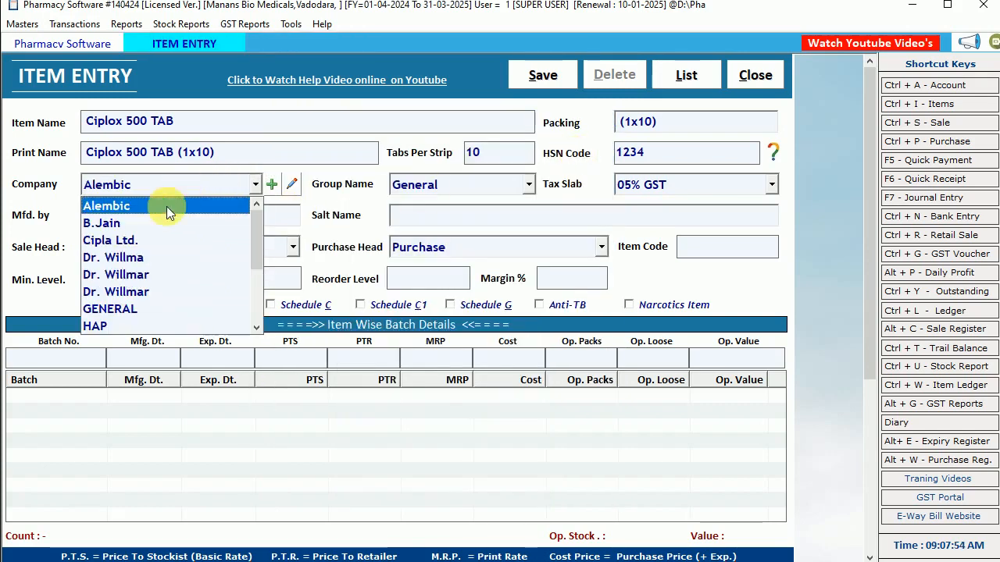
left_click(136, 239)
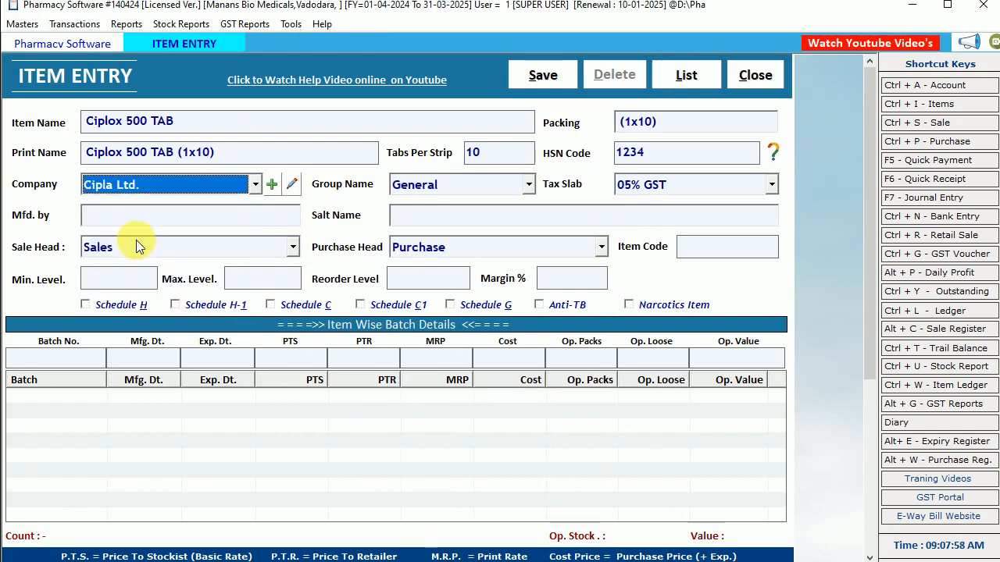
key("Return")
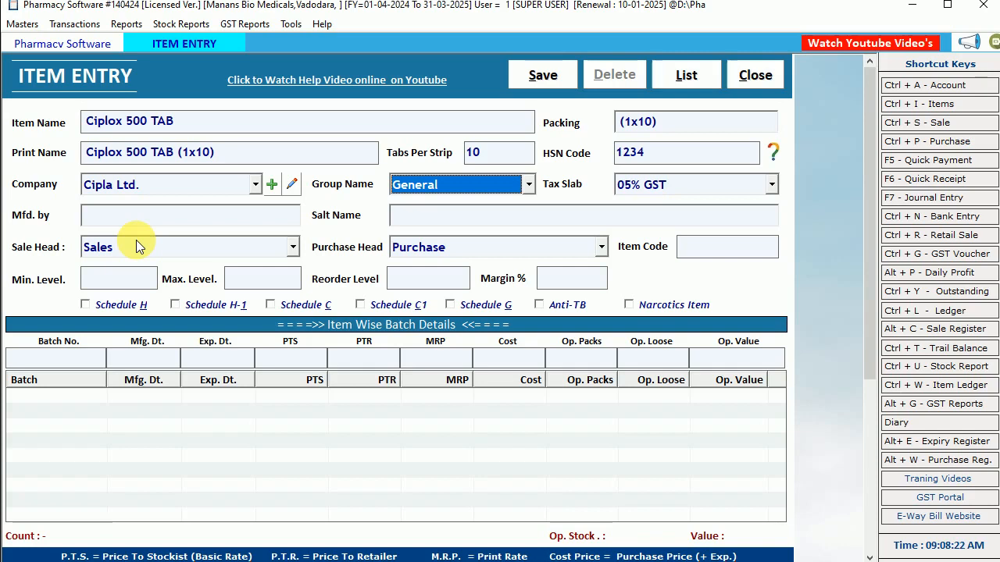
key("Return")
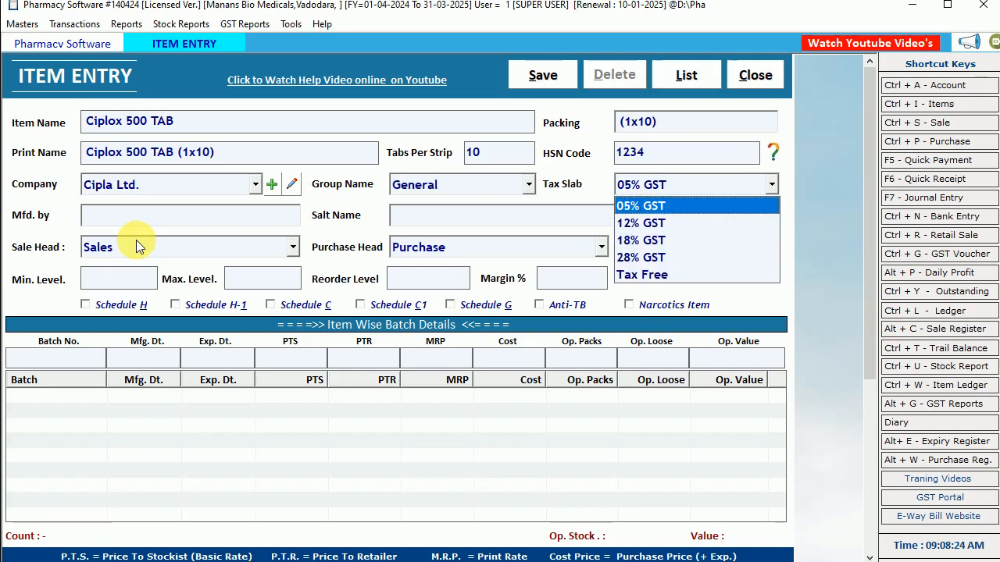
Go through the available tax slabs and set the item's tax slab to 12% GST
key("Down")
key("Down")
key("Down")
key("Down")
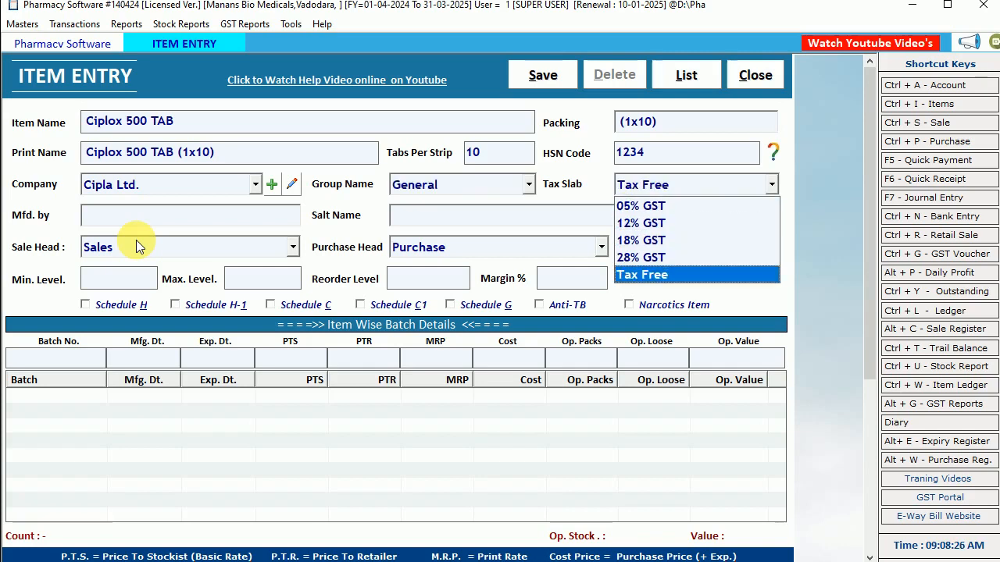
key("Up")
key("Up")
key("Up")
key("Up")
key("Down")
key("Down")
key("Down")
key("Down")
key("Up")
key("Up")
key("Up")
key("Up")
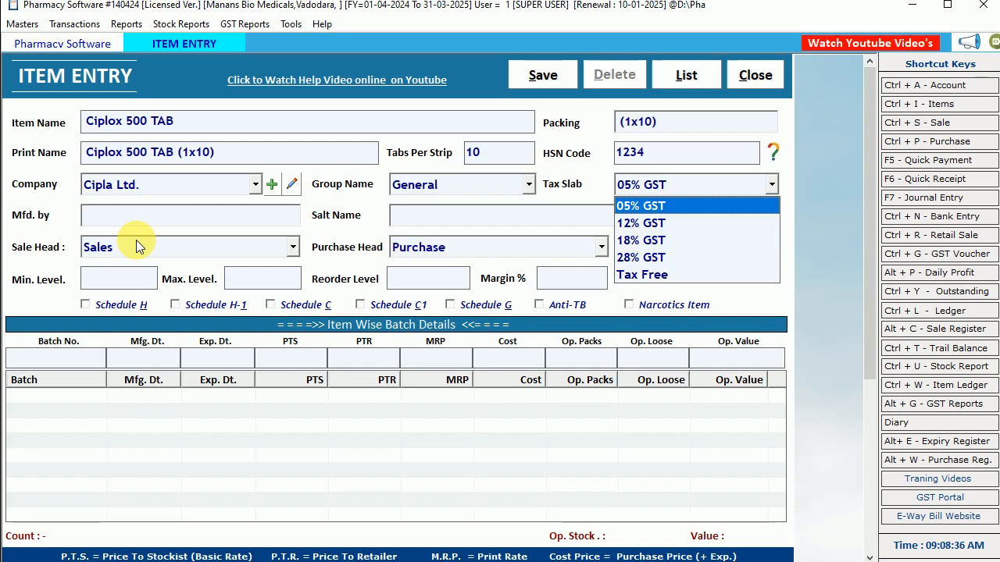
key("Down")
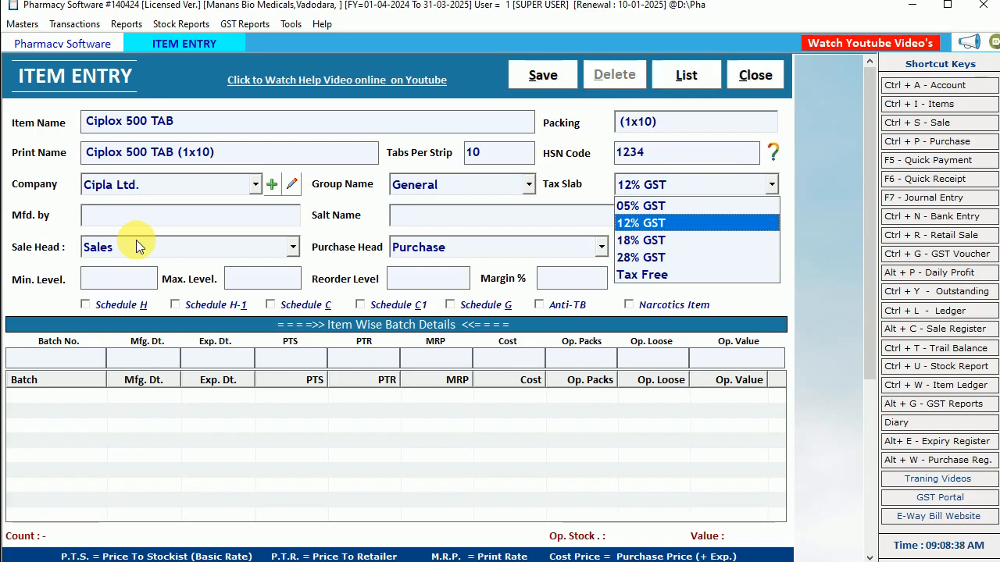
key("Return")
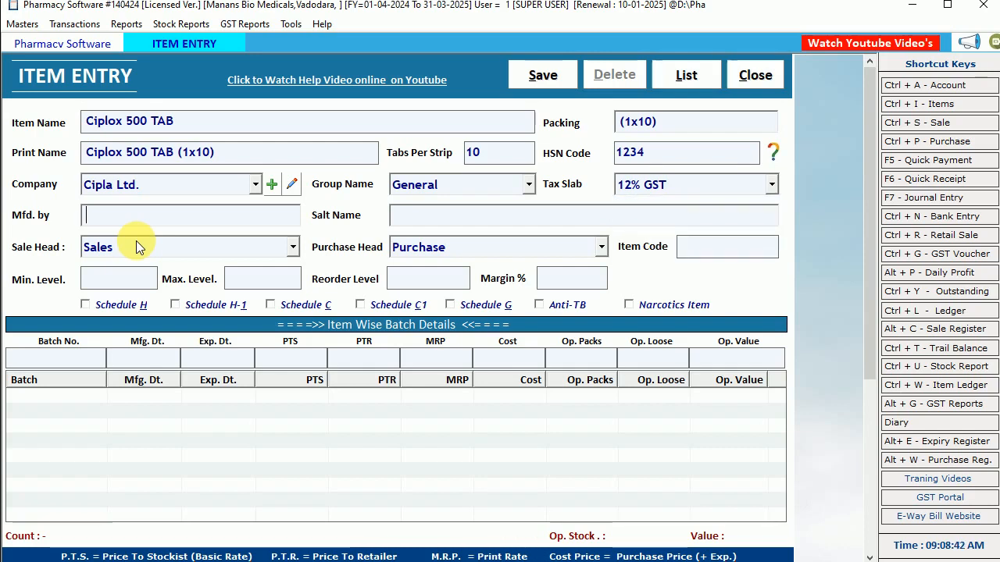
Enter Cipla Ltd. as the item's manufacturer
left_click(138, 181)
left_click(137, 202)
left_click(131, 218)
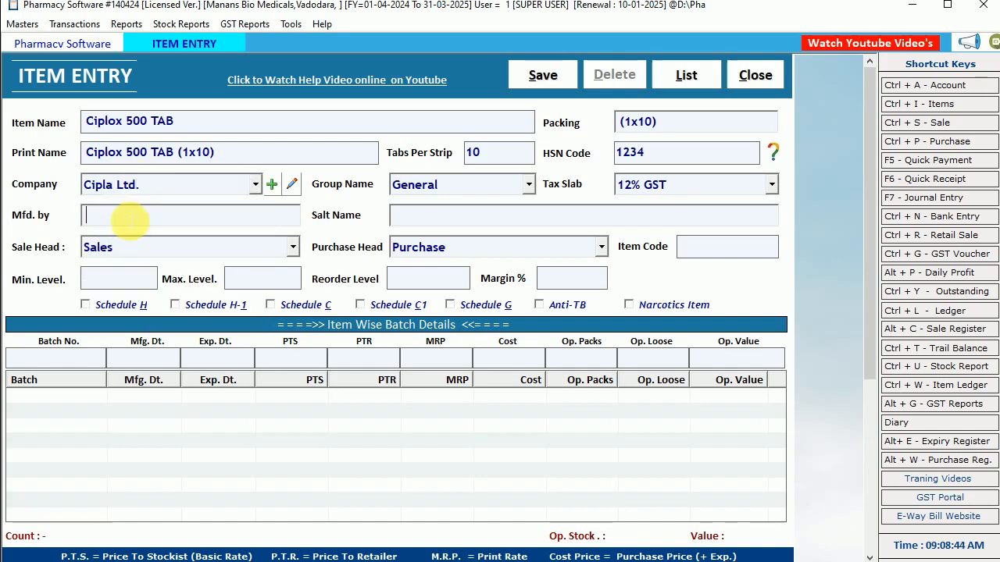
type("Cipla")
type(" Ltd")
type(".")
Enter Ciprofloxacin + Pracitamol as the salt name and keep Sales and Purchase as the sale and purchase heads
type("Cip")
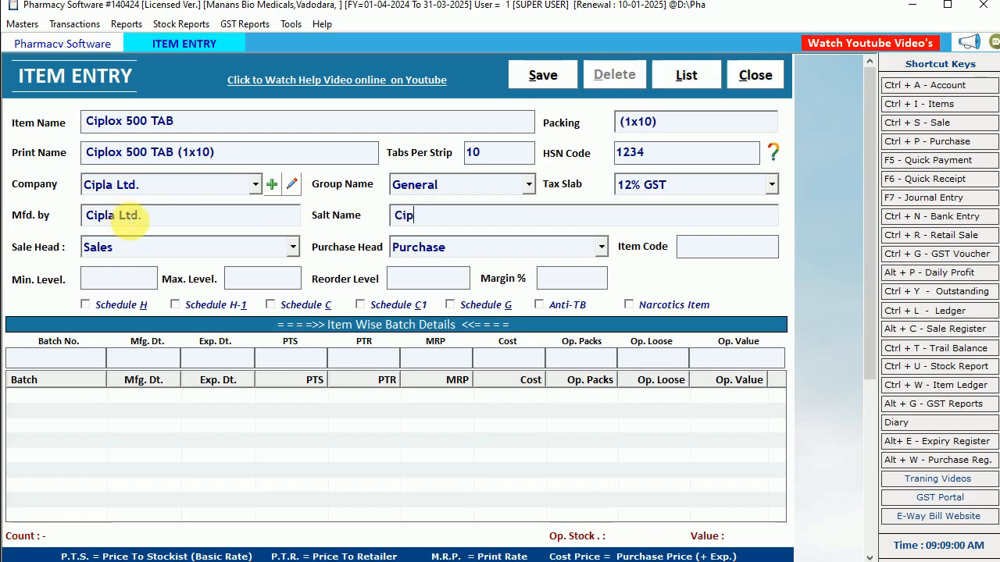
type("roflo")
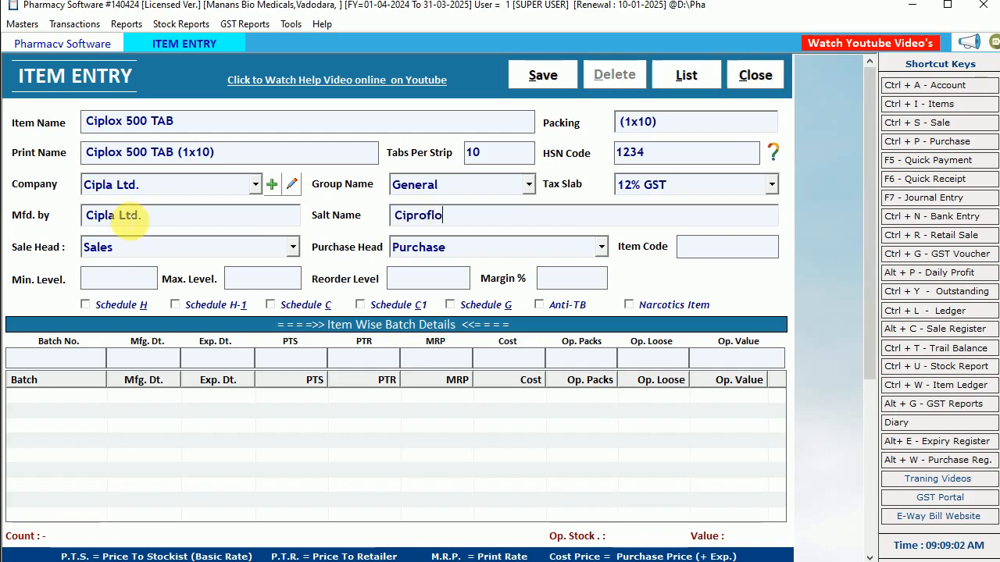
type("xacin ")
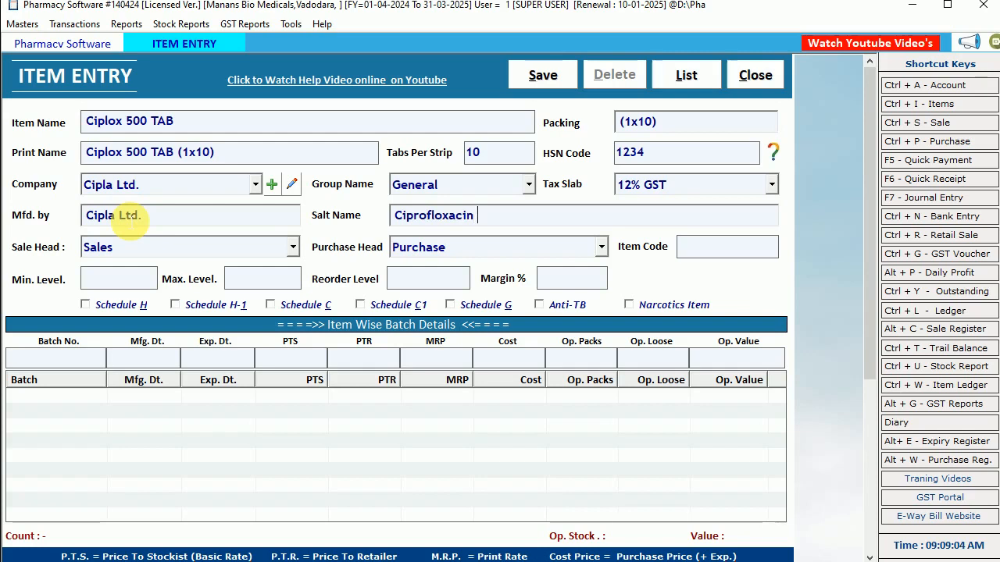
type("+ Pracitamol")
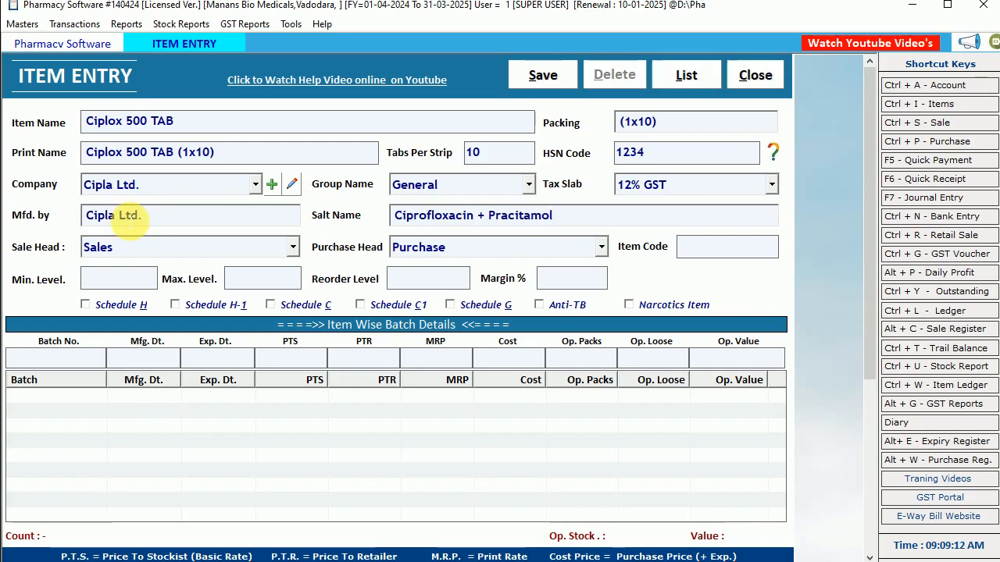
key("Return")
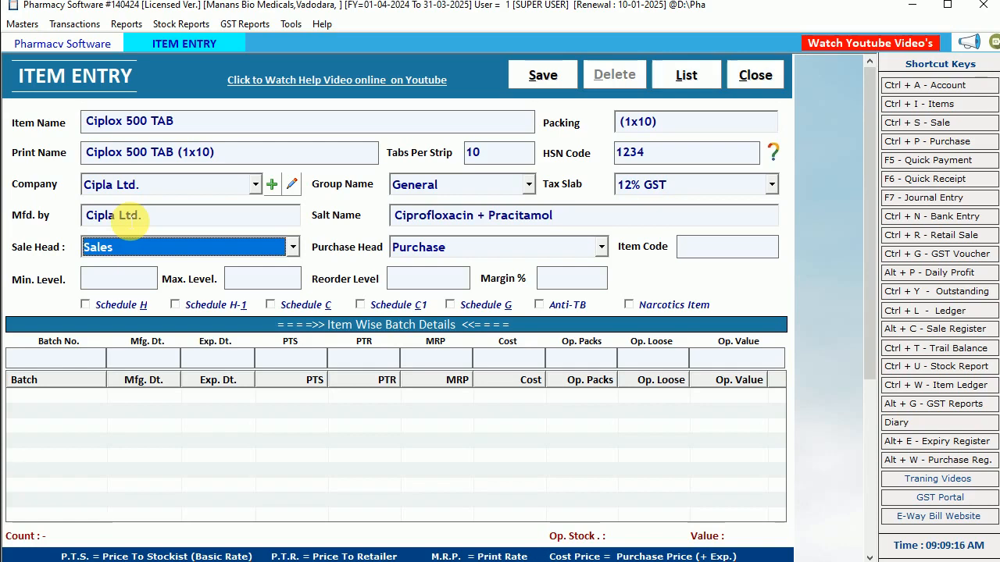
key("Return")
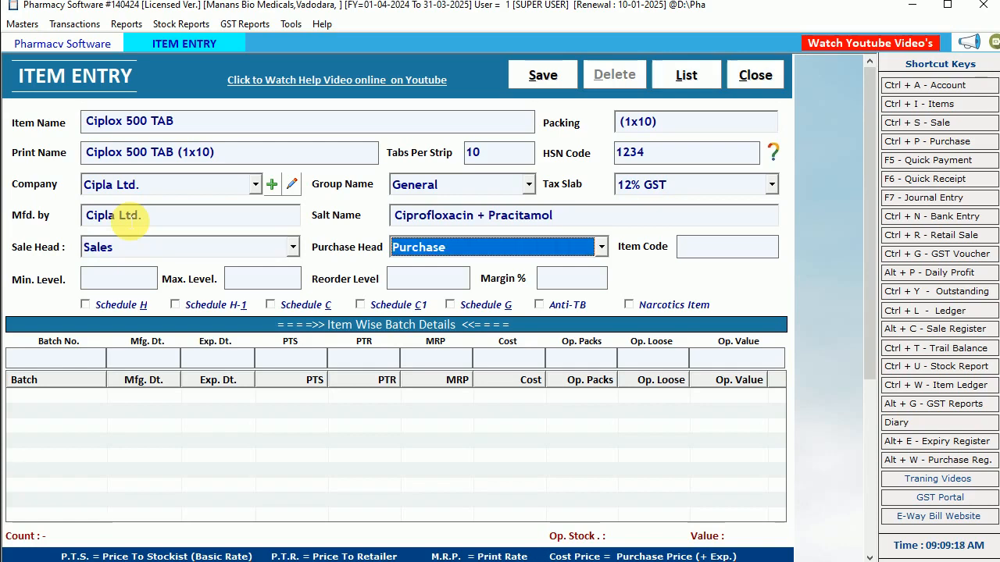
key("Return")
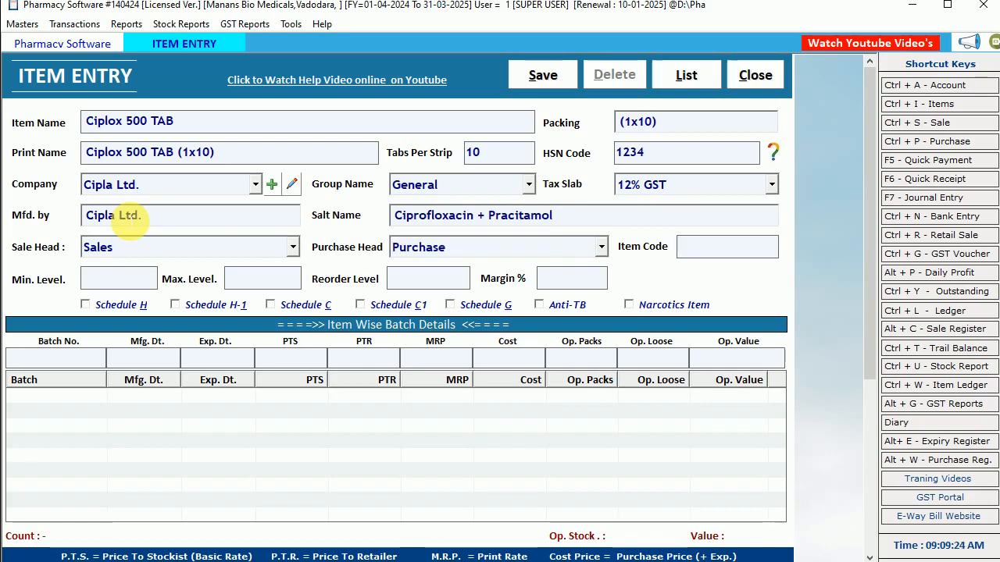
type("A1")
key("BackSpace")
key("BackSpace")
Skip the item code, stock levels, margin and schedule options, leaving them all blank
key("Return")
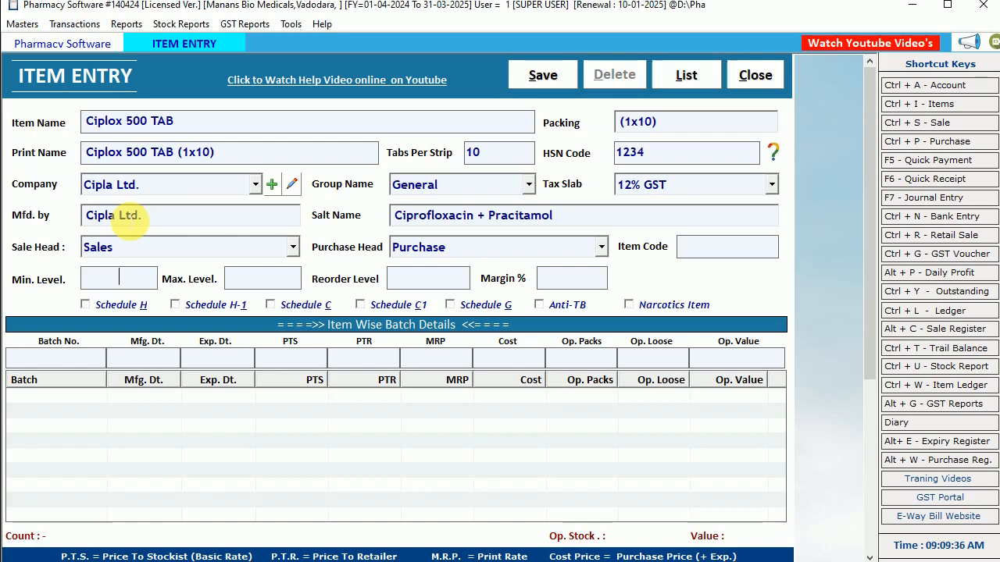
key("Return")
key("Return")
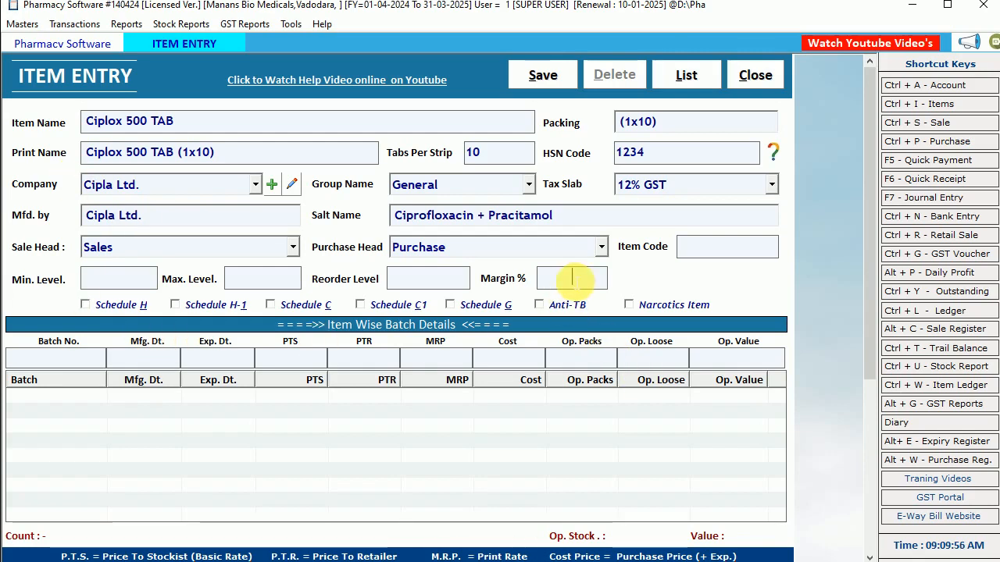
key("Tab")
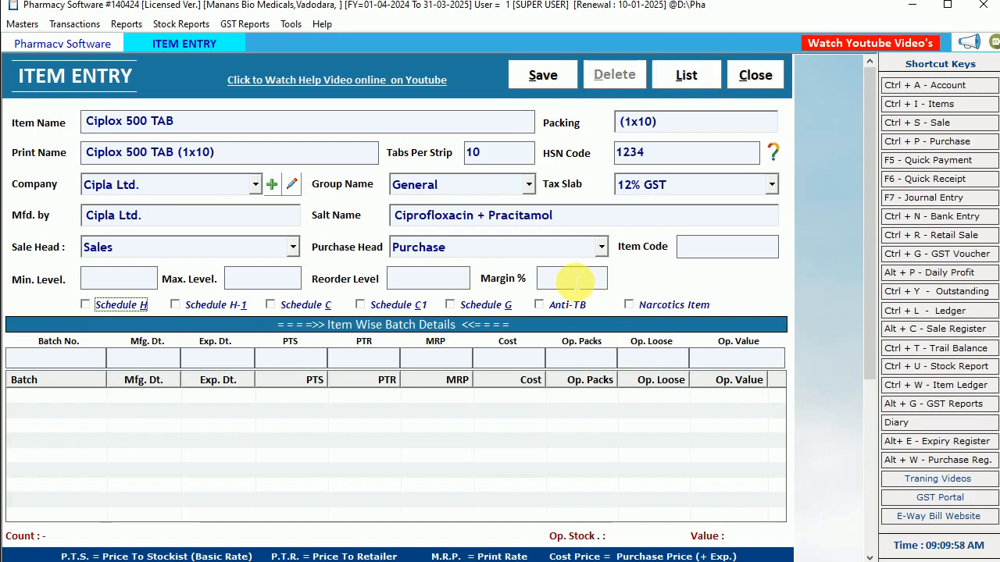
key("Tab")
key("Tab")
key("Tab")
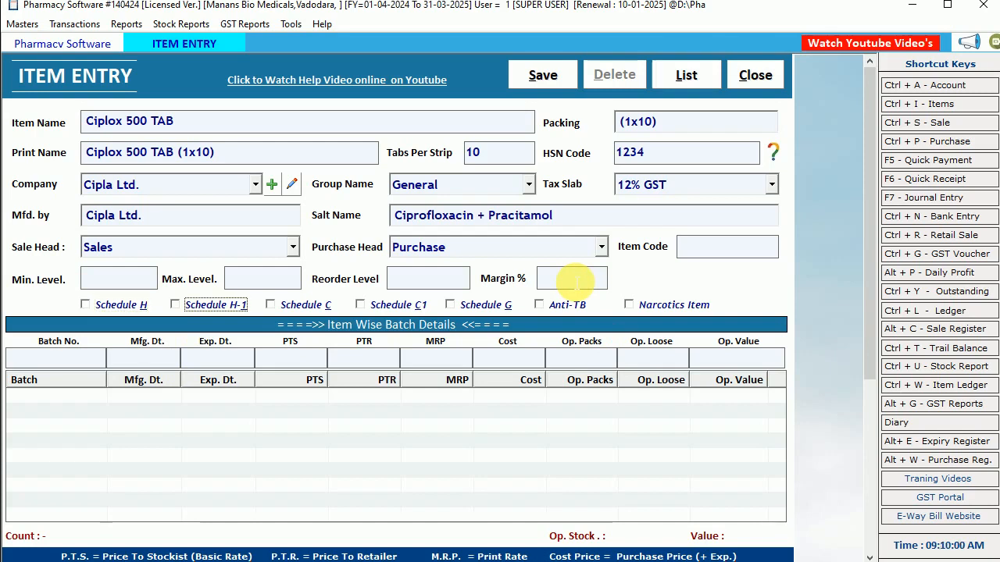
key("Tab")
key("Tab")
key("Tab")
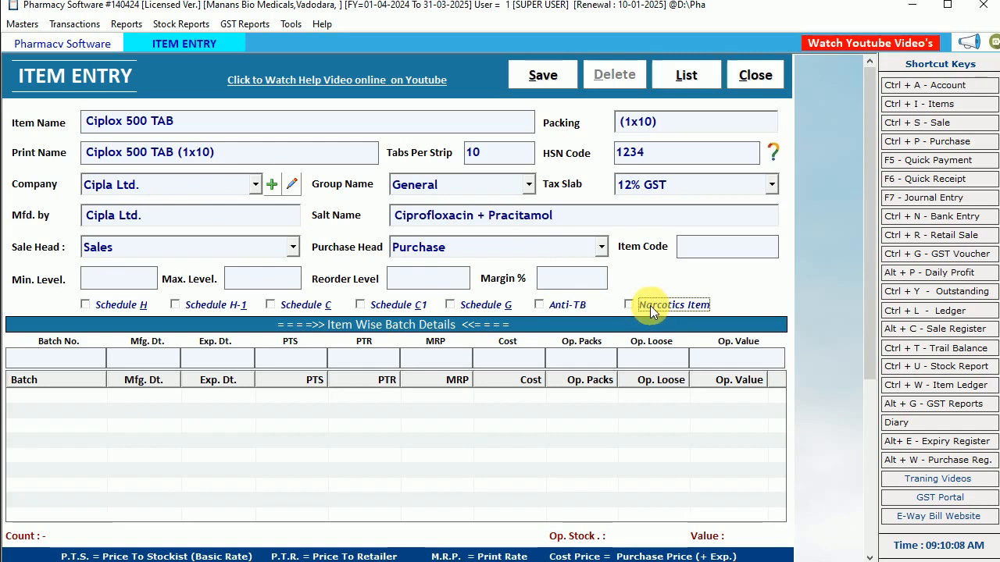
Look through the Sale Summary reports for the schedule, narcotics and Anti-TB reports, and return to the item form
left_click(129, 23)
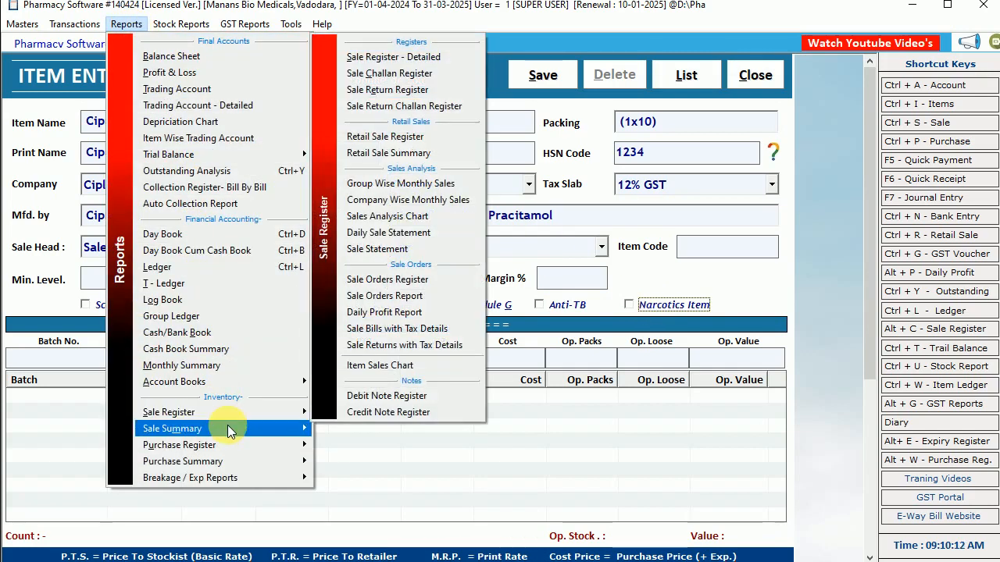
mouse_move(228, 429)
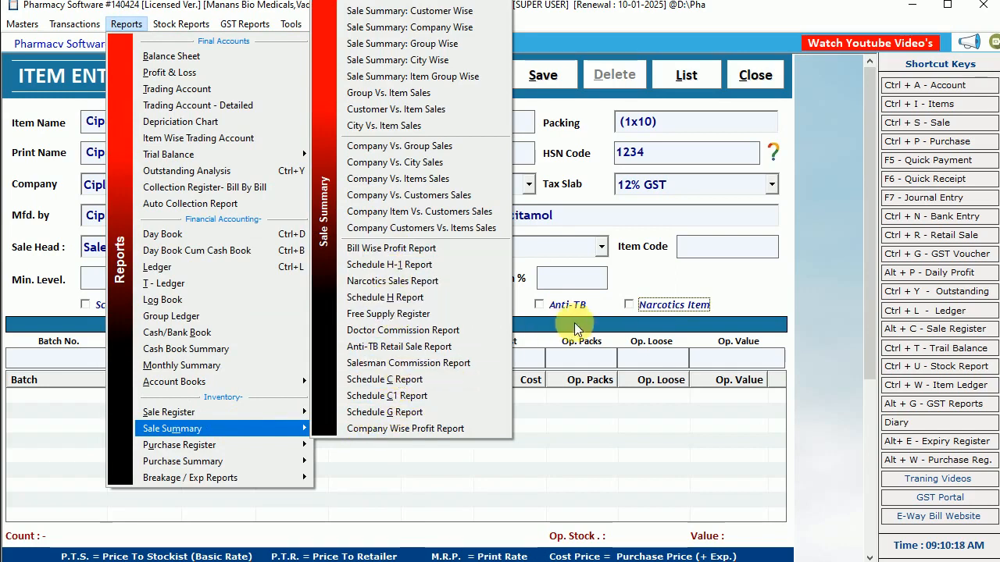
left_click(725, 247)
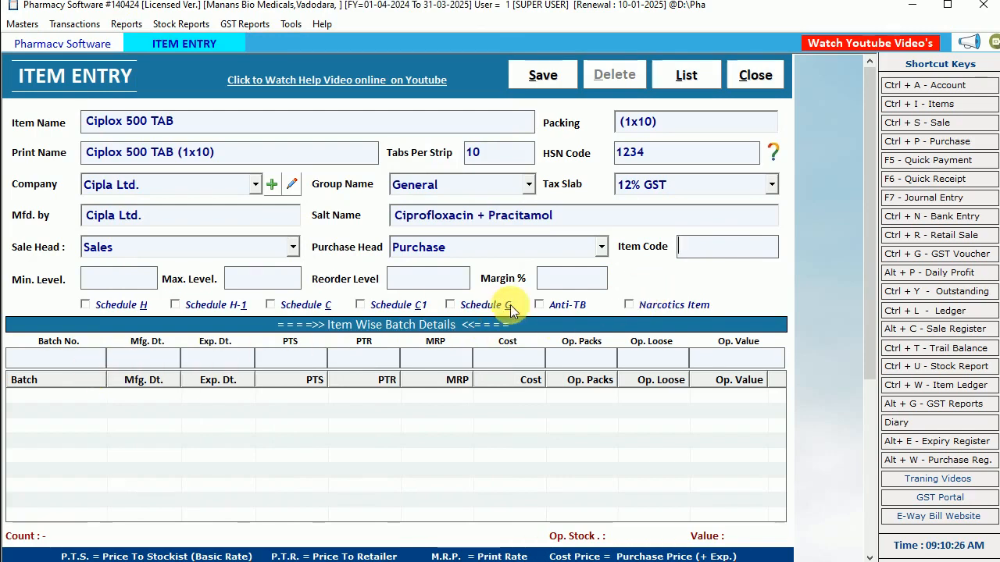
Enter abc345 as the batch number in the item-wise batch details and leave the manufacturing date blank
left_click(636, 303)
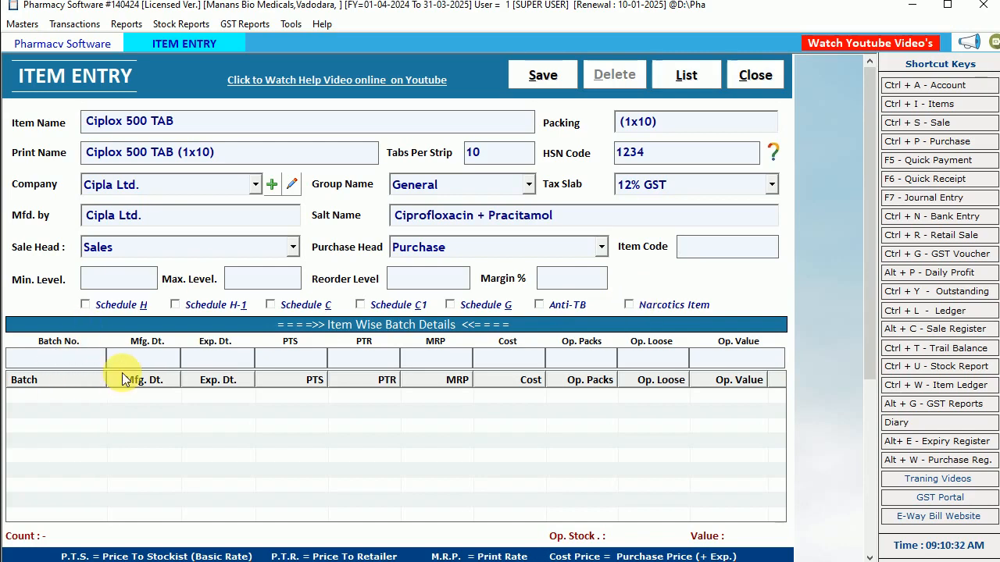
type("ab")
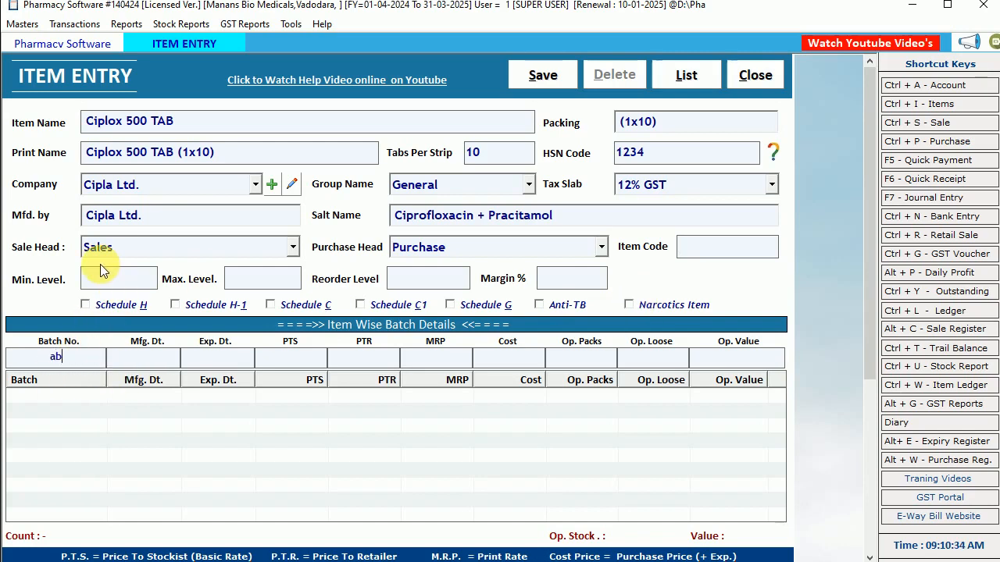
type("c345")
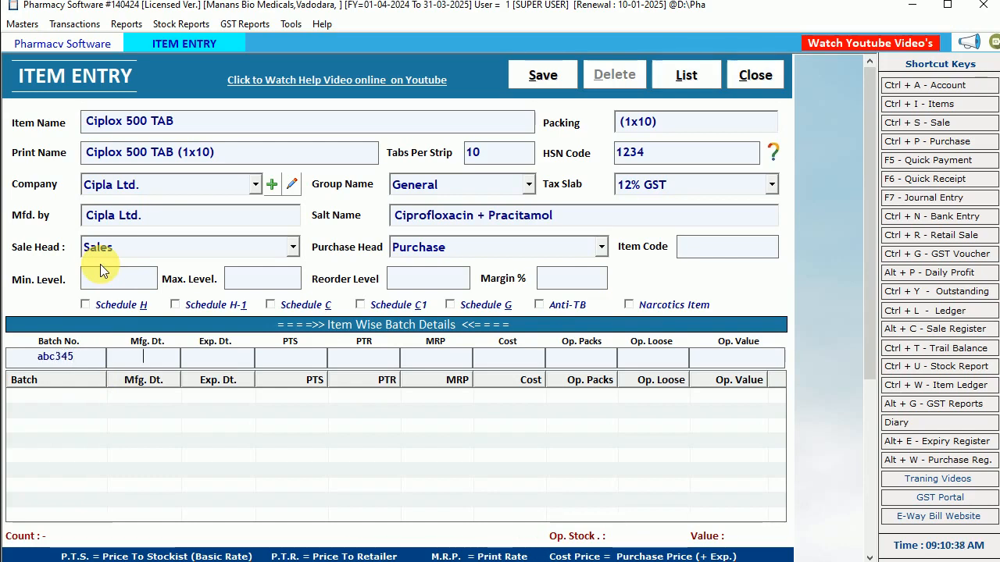
key("Return")
key("Return")
Try 10-2026 as the batch's expiry date, going over its month and year parts
type("10-")
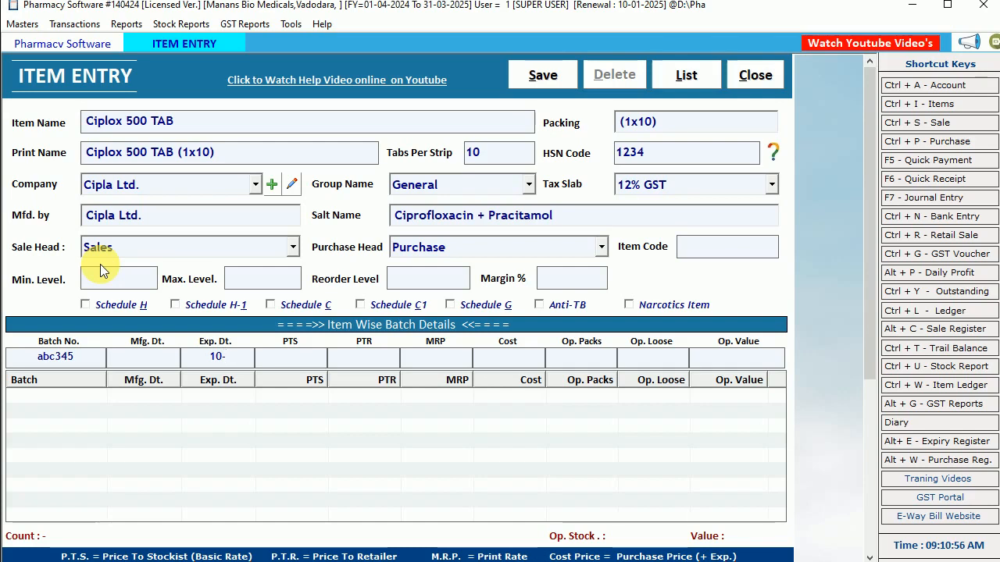
type("2026")
key("Left")
key("shift+Left")
key("shift+Left")
key("Right")
key("shift+Right")
key("Right")
key("shift+Right")
key("shift+Right")
key("shift+Right")
key("shift+Right")
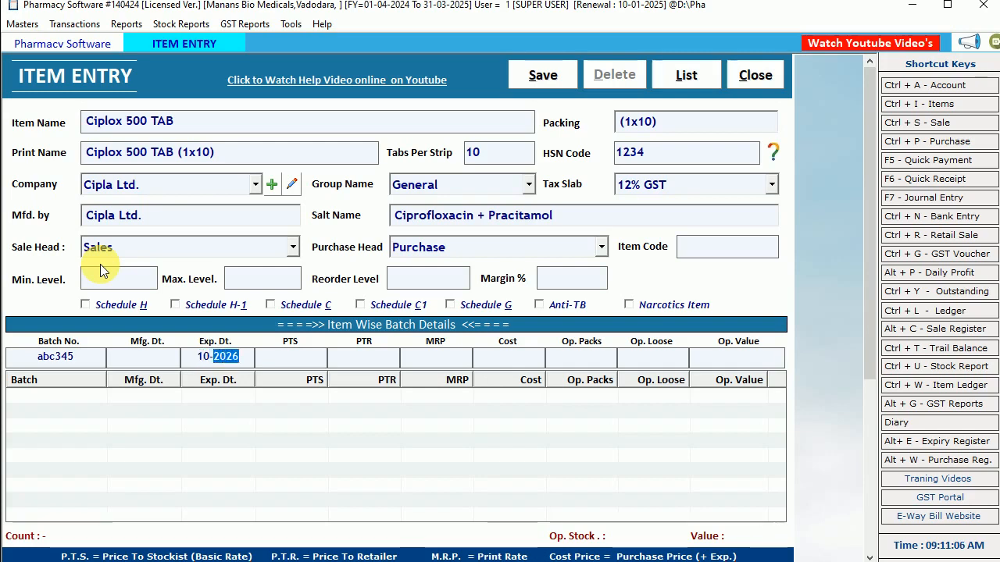
key("Left")
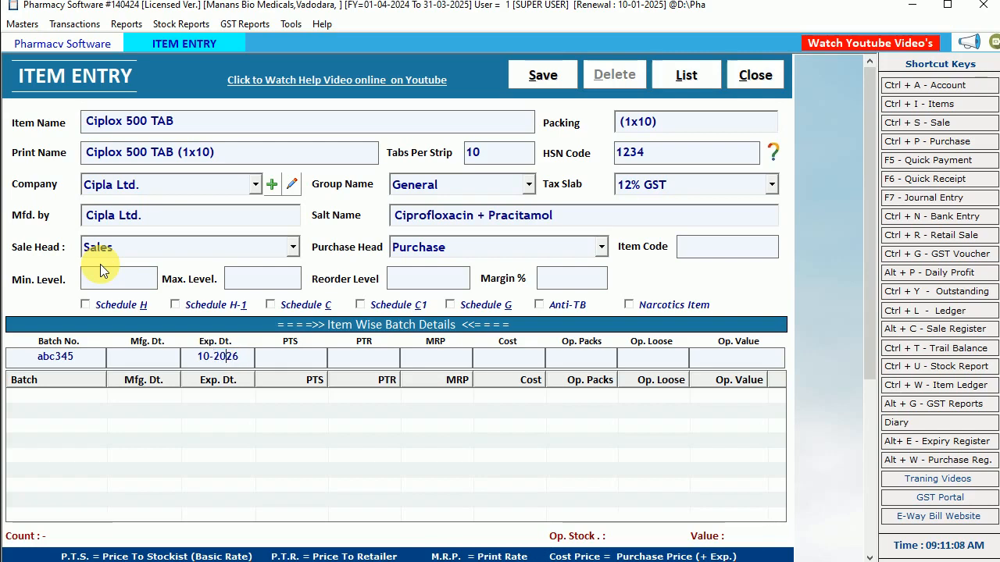
key("Delete")
key("Delete")
key("BackSpace")
type("/")
key("Return")
Set the batch's expiry date to 03-2026 and its PTS to 70
left_click(249, 358)
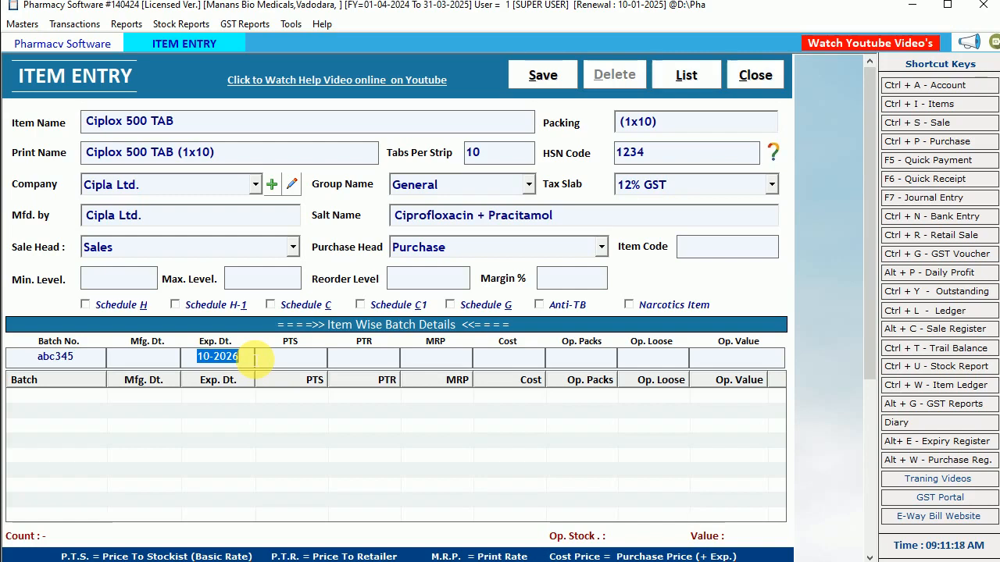
type("03")
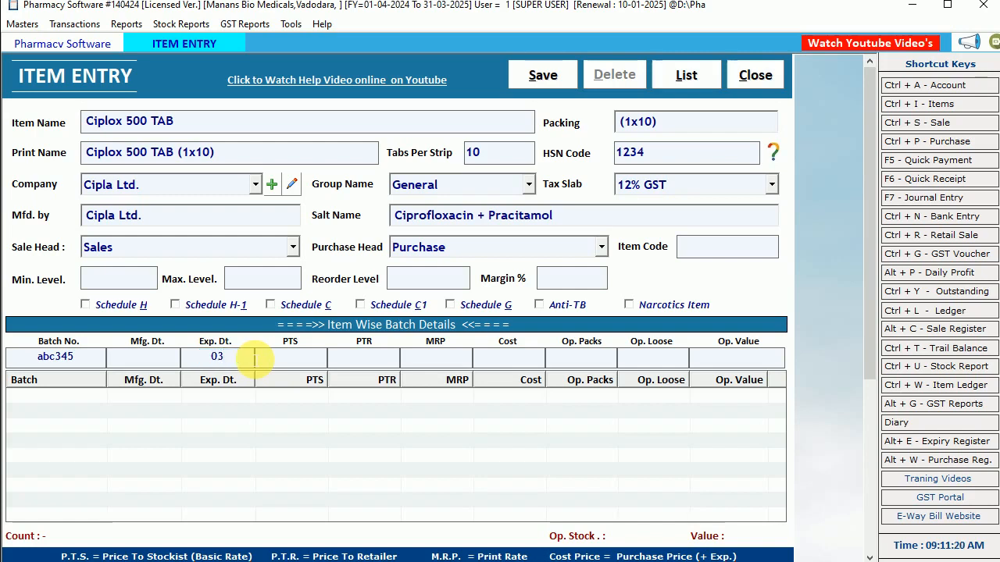
type("-2026")
left_click_drag(252, 359, 193, 359)
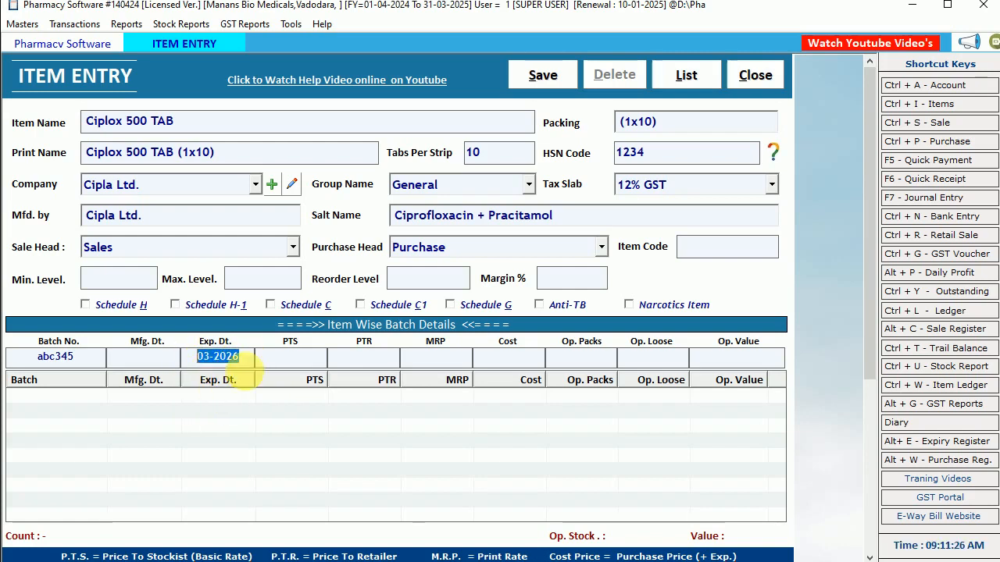
left_click(248, 362)
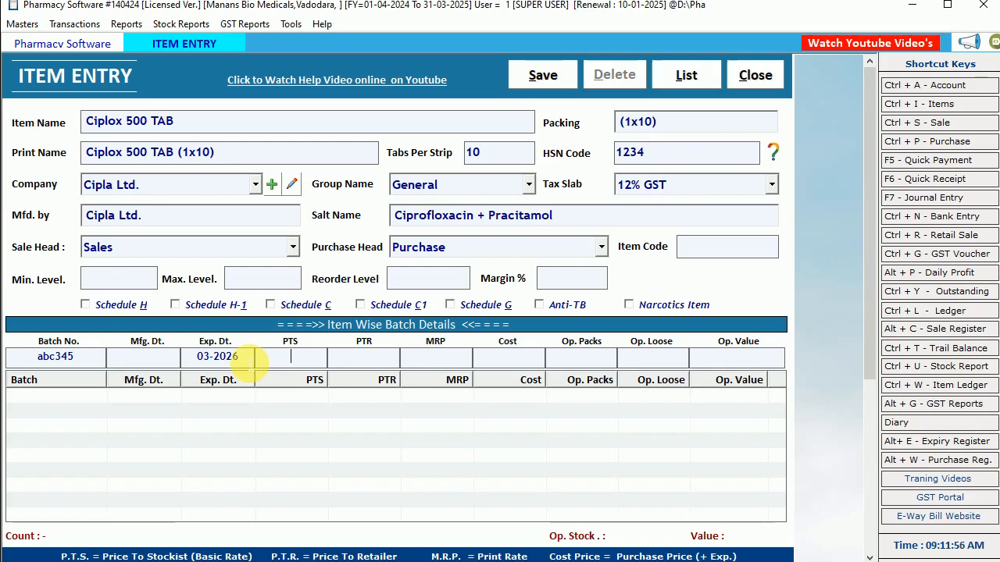
type("70")
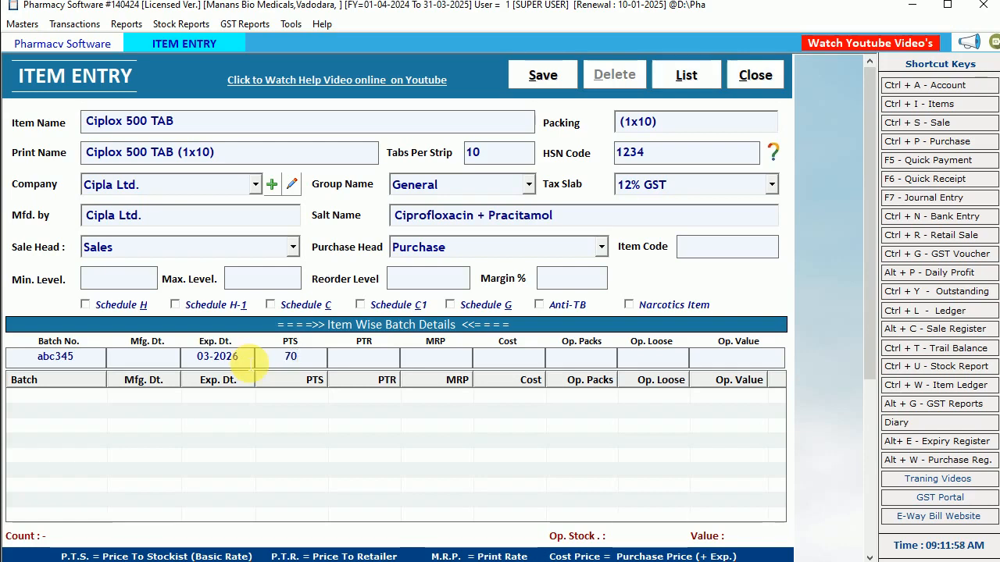
Set the PTR of batch abc345 to 80 and its MRP to 100.25
key("Return")
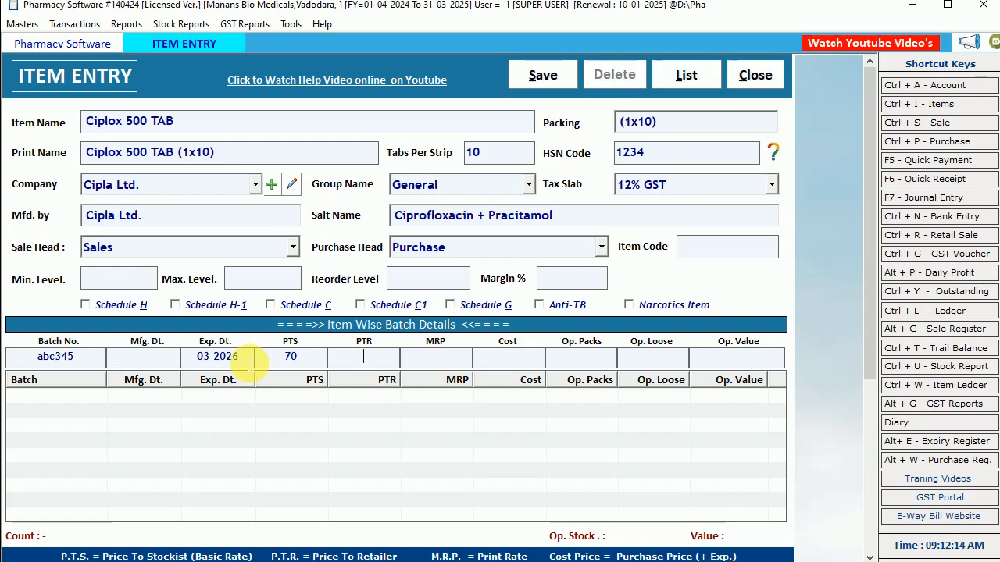
type("80")
double_click(288, 356)
double_click(345, 359)
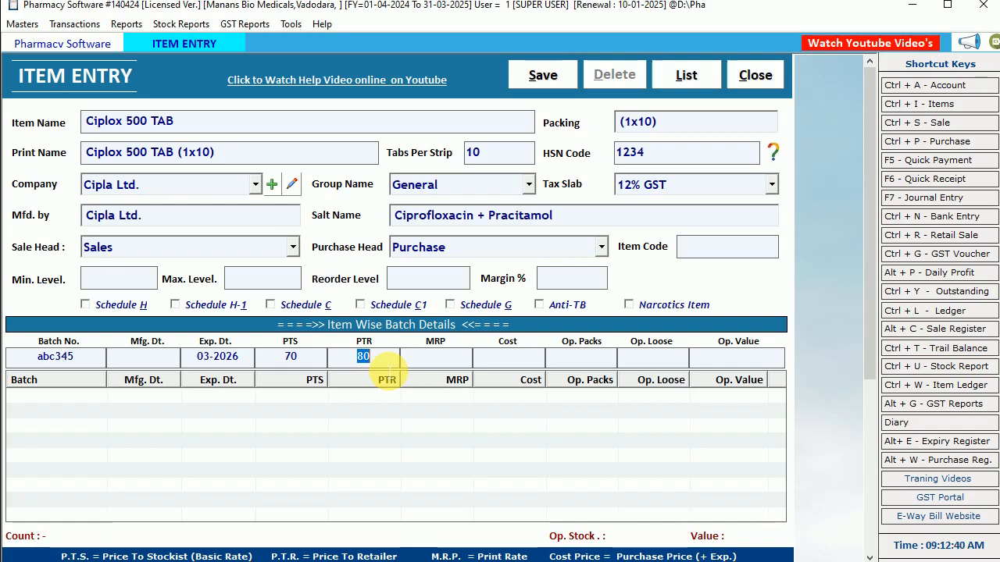
key("Return")
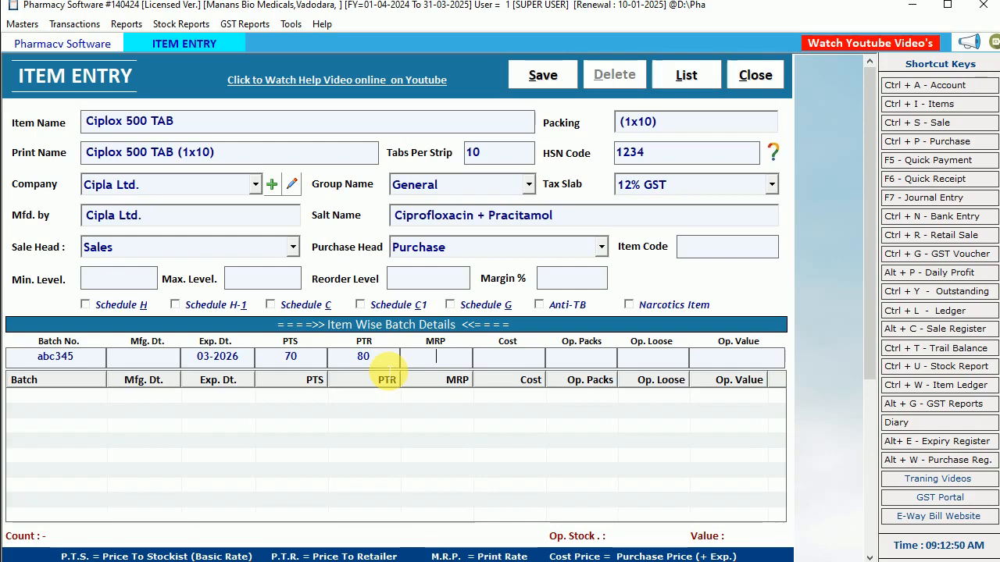
type("100.25")
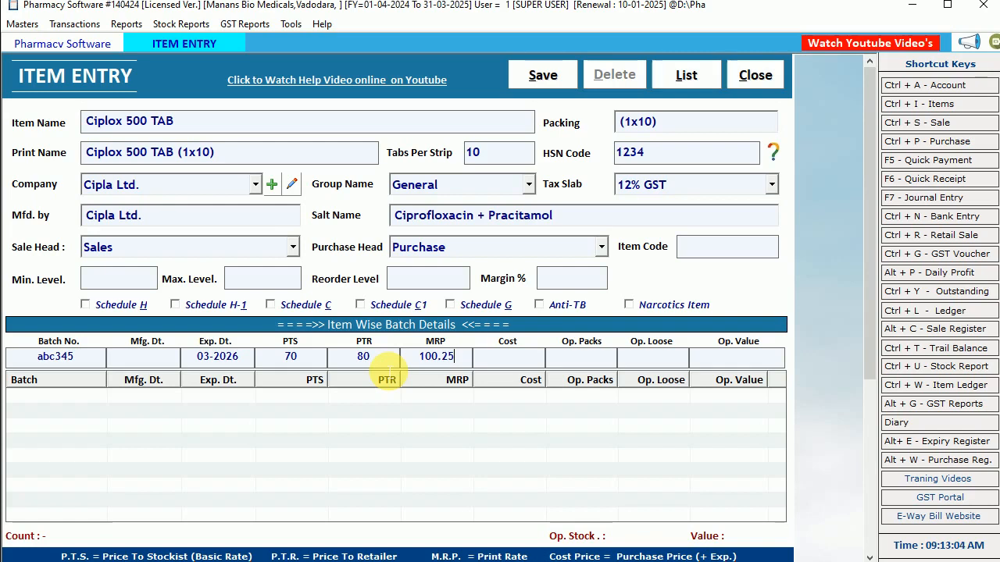
left_click(358, 357)
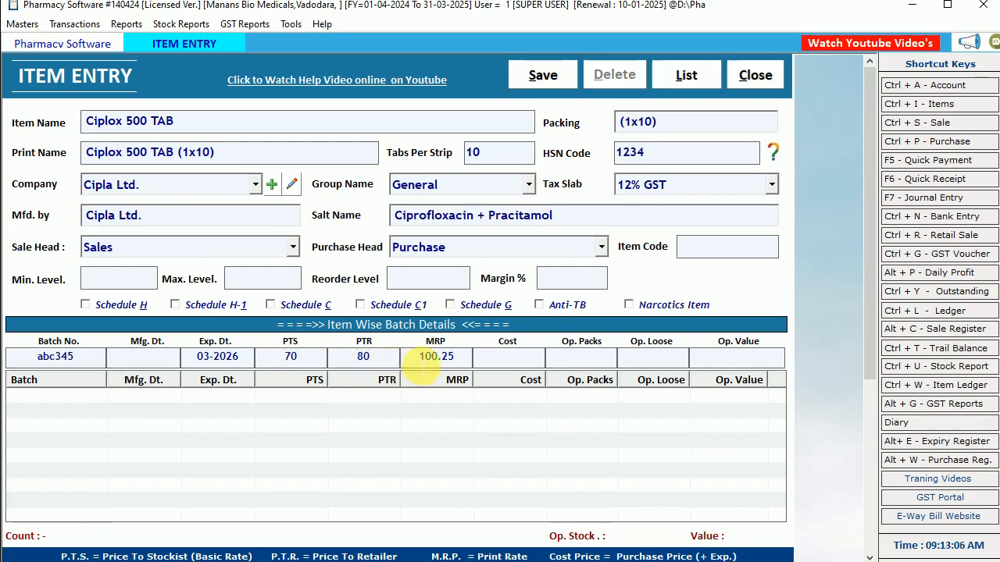
left_click(448, 357)
key("Return")
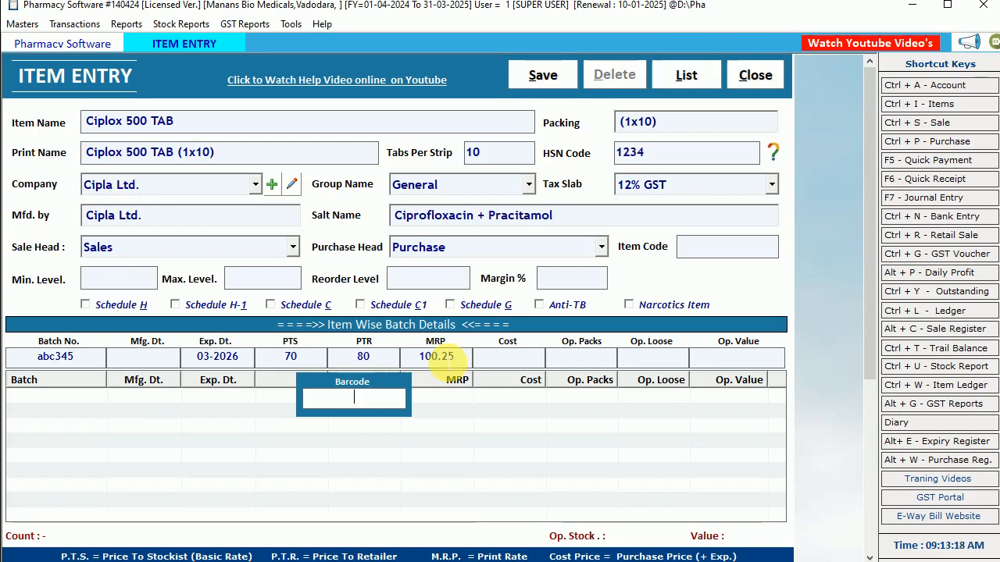
type("654987321")
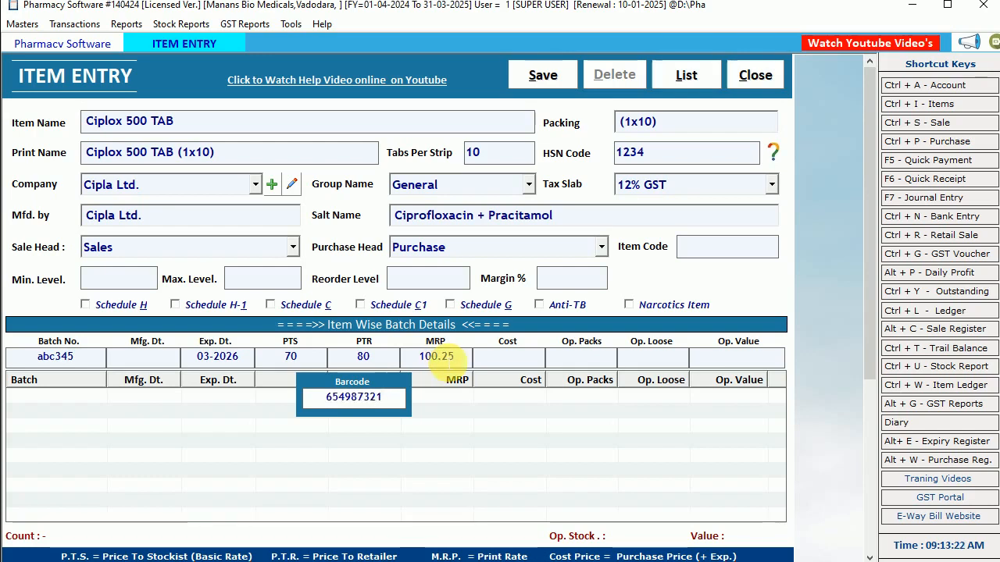
type("56")
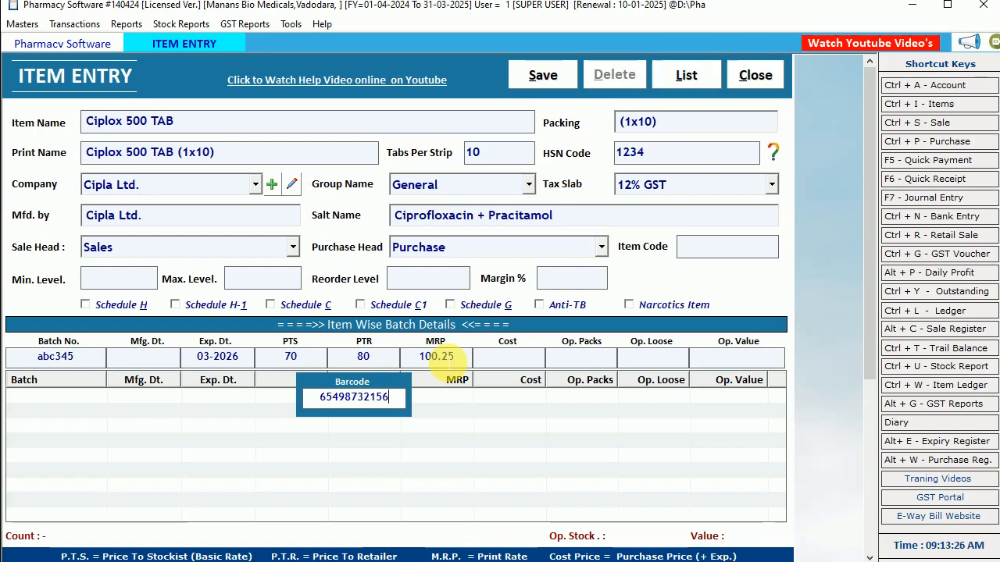
key("Return")
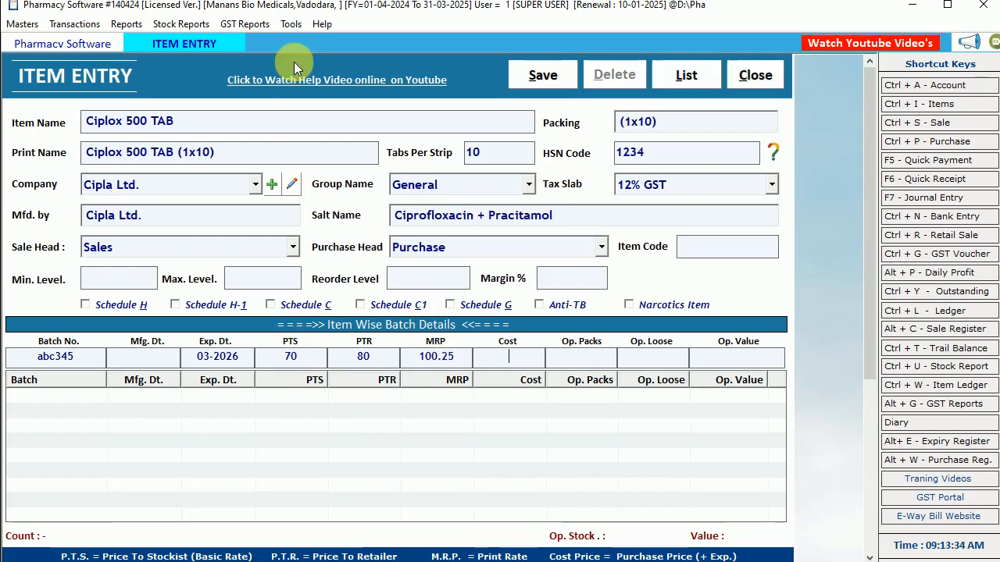
Turn off Enable Barcode in Item Entry in the general options, apply the change and return to the item form
left_click(288, 24)
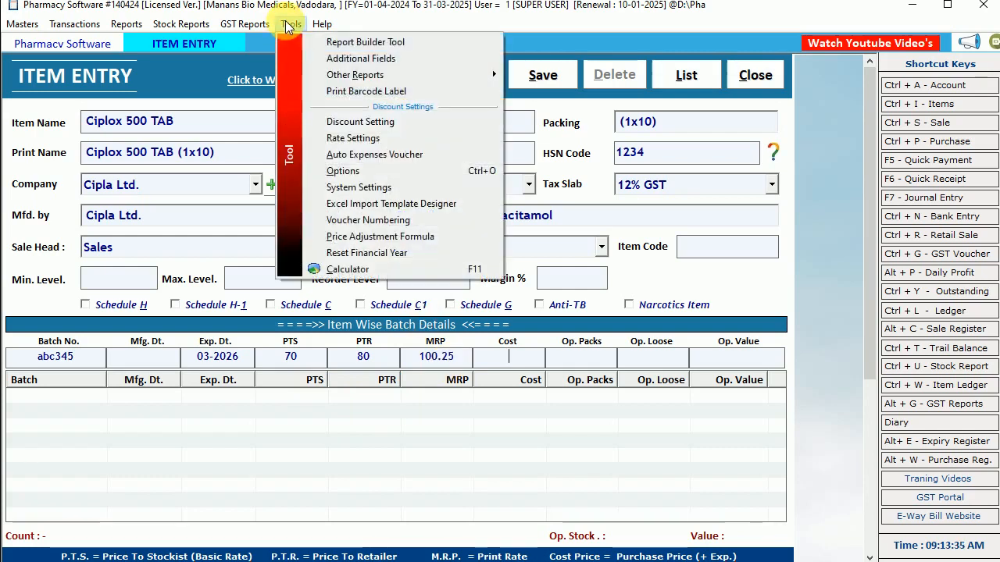
left_click(336, 170)
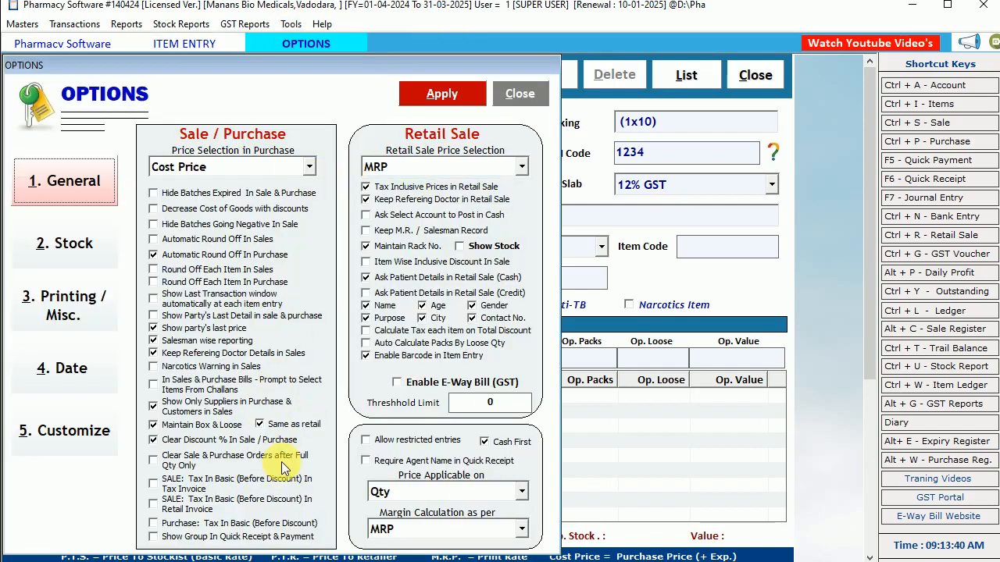
left_click(452, 358)
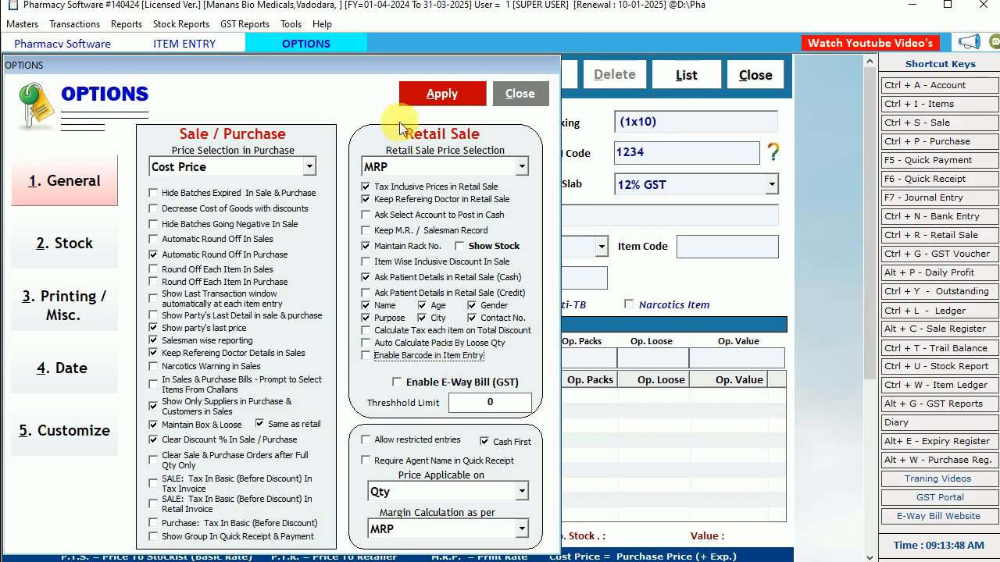
left_click(431, 95)
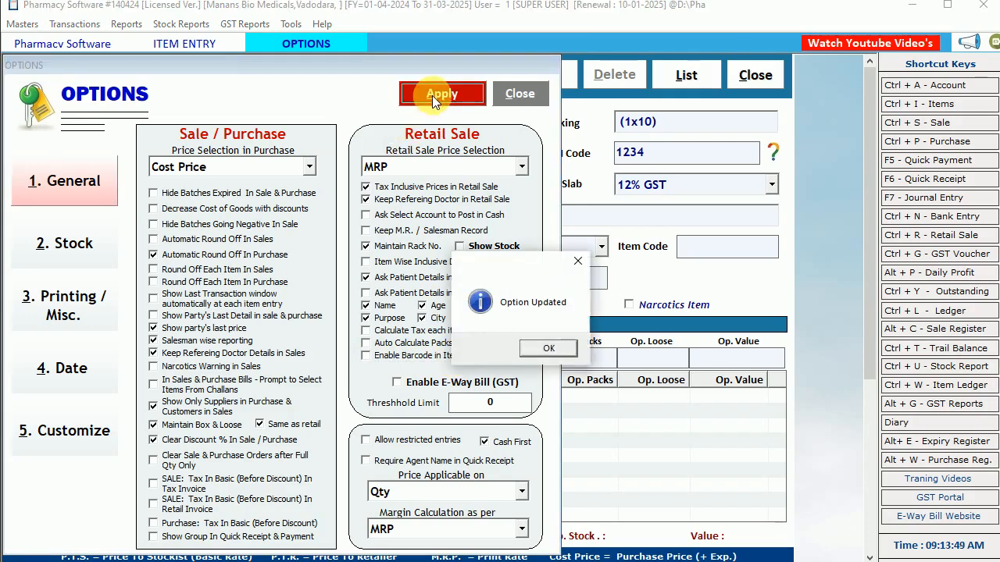
left_click(548, 347)
left_click(522, 92)
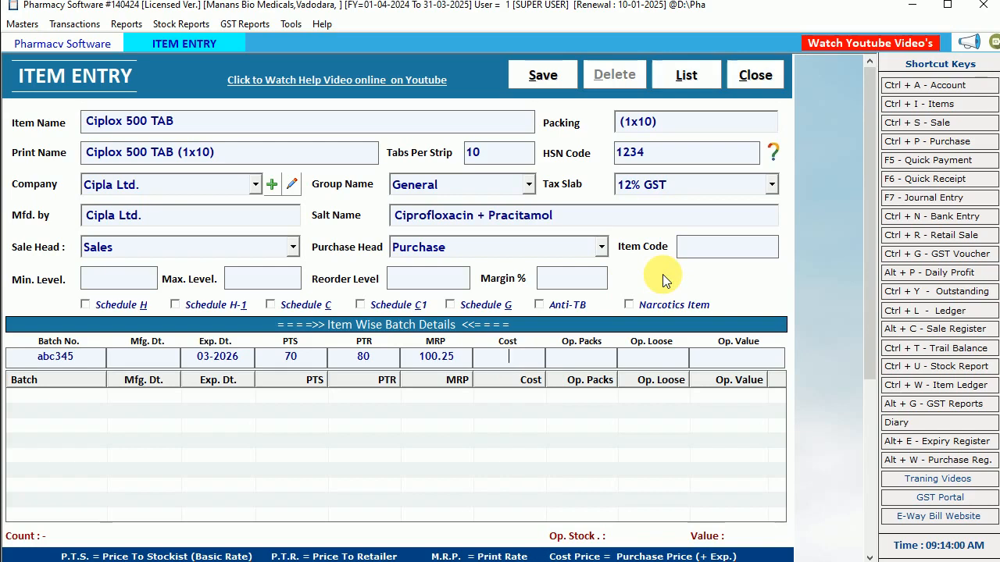
Set the cost of batch abc345 to 62.55 and proceed to its rack number
type("62.55")
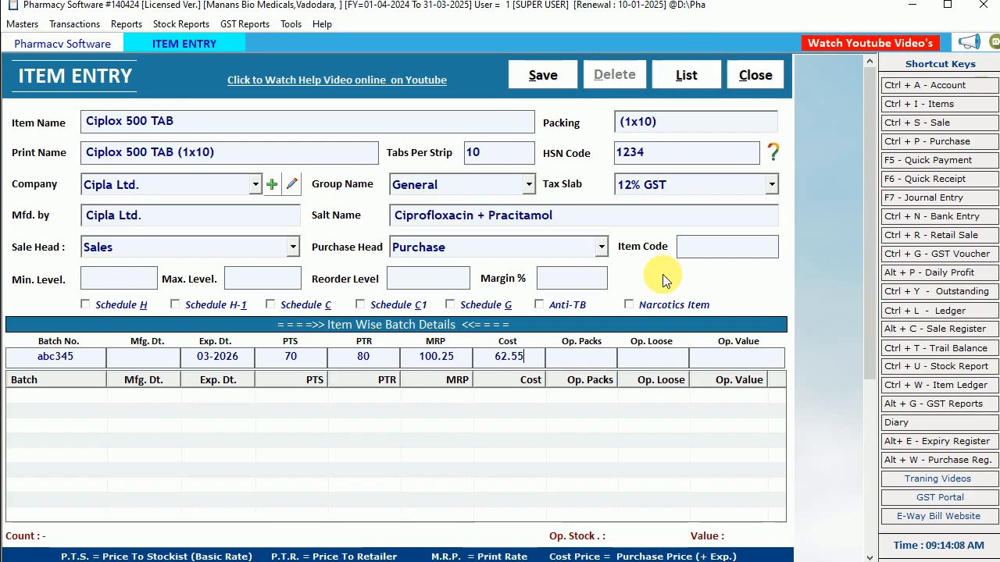
left_click(68, 26)
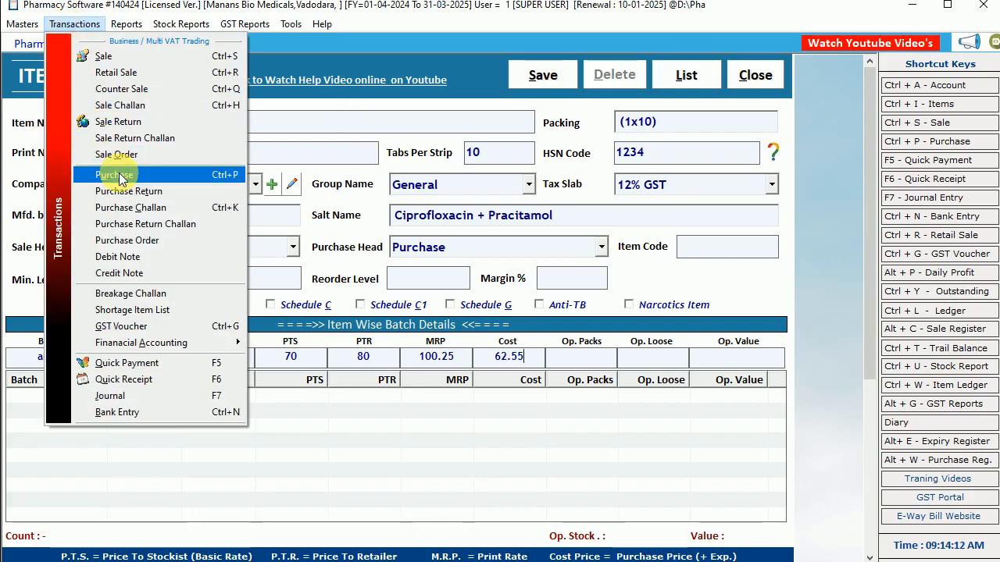
left_click(512, 358)
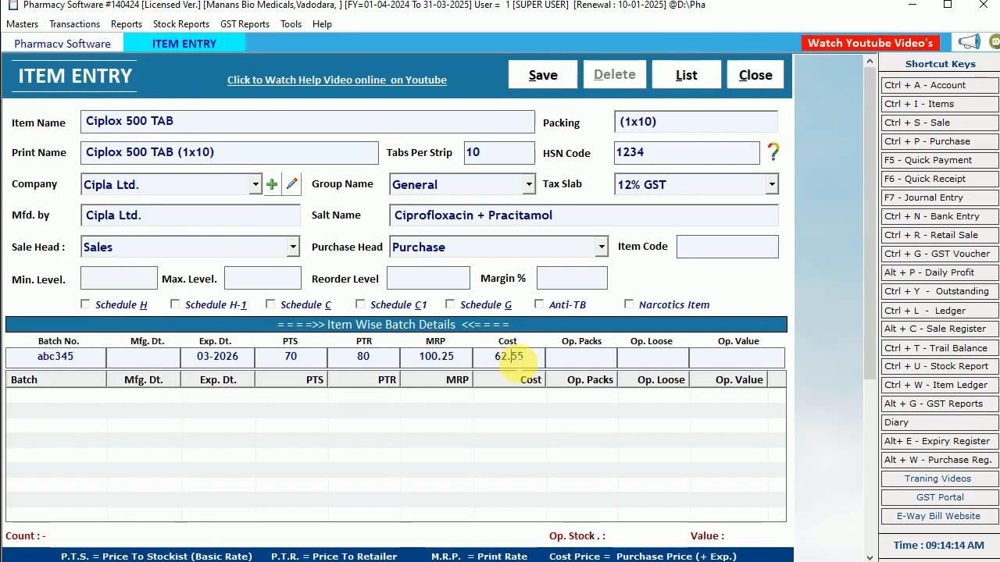
key("Return")
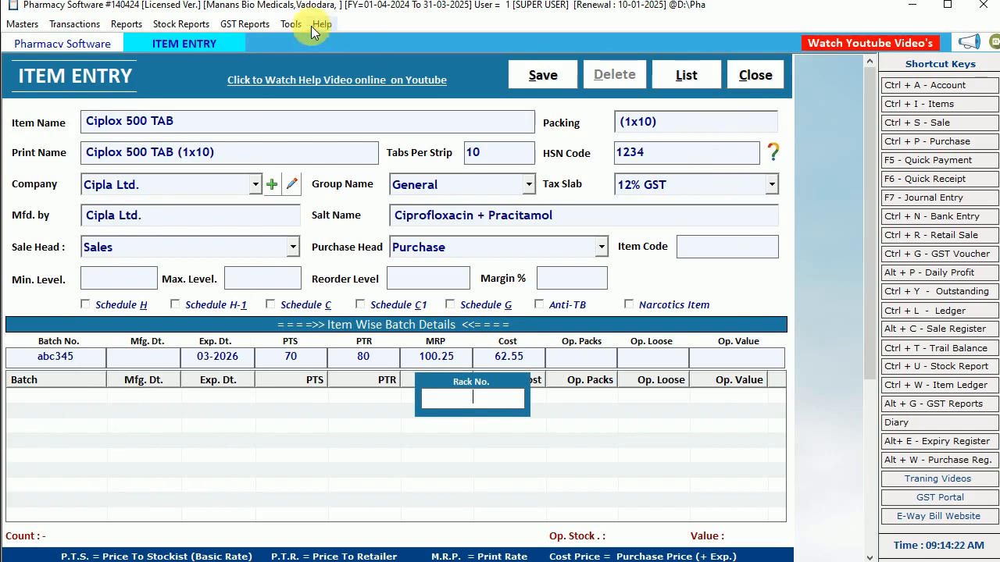
Turn off Maintain Rack No. in the retail sale options, apply the change and return to the item form
left_click(290, 26)
left_click(346, 171)
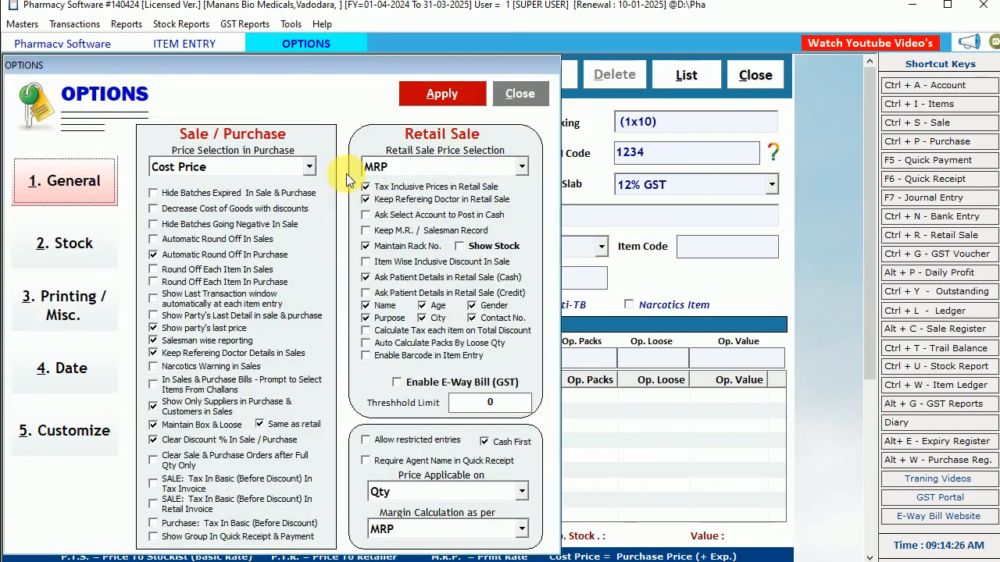
left_click(369, 247)
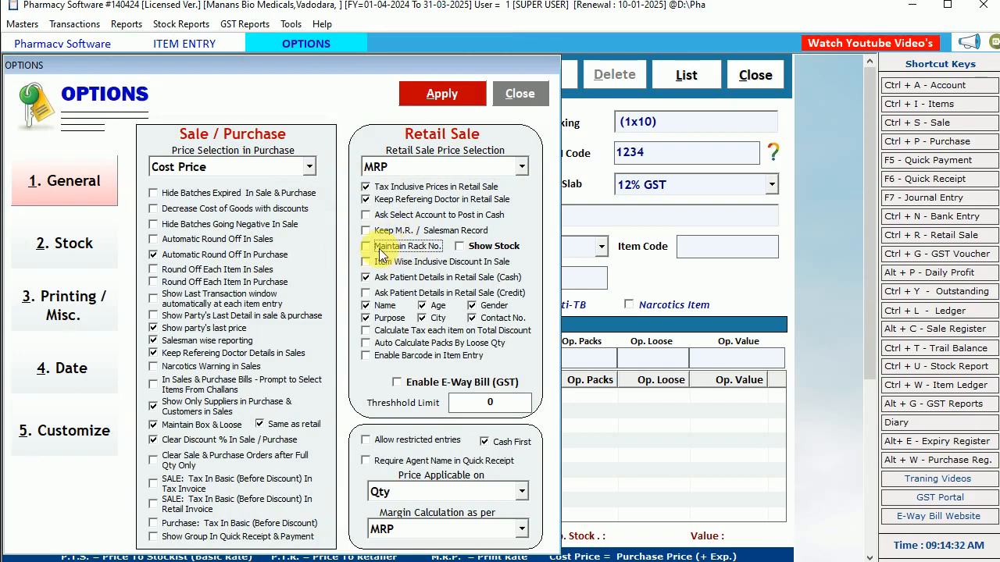
left_click(446, 97)
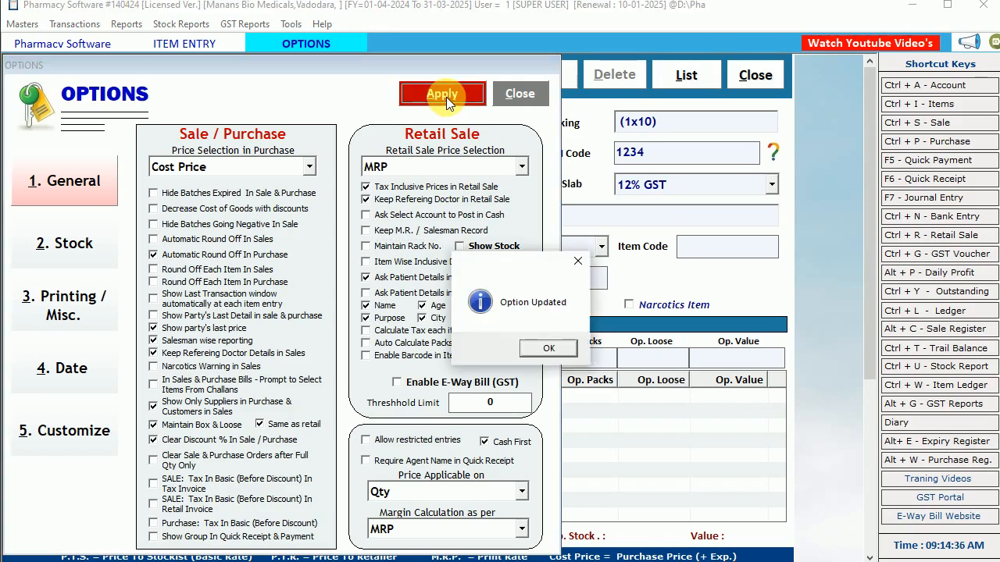
left_click(553, 348)
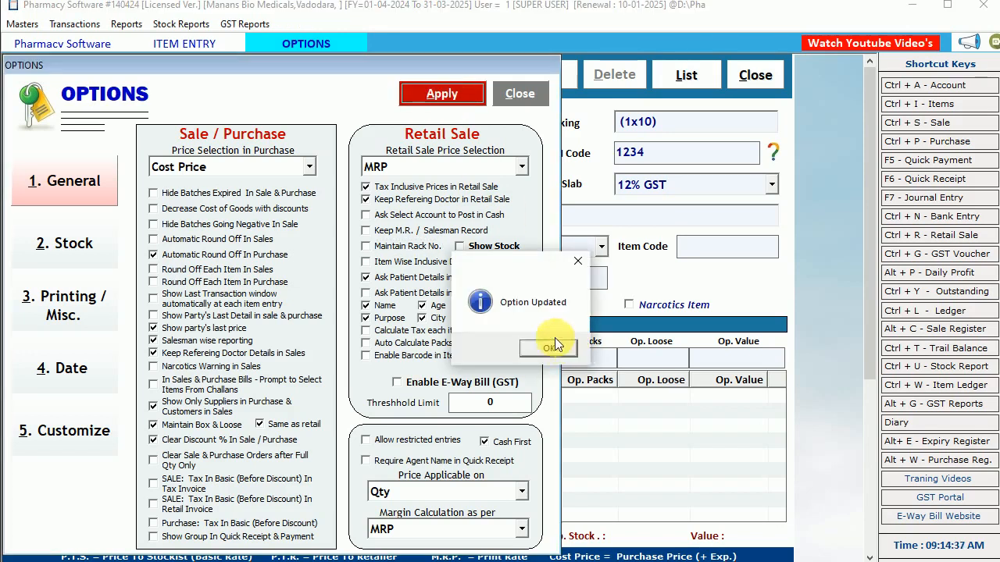
left_click(517, 95)
left_click(518, 95)
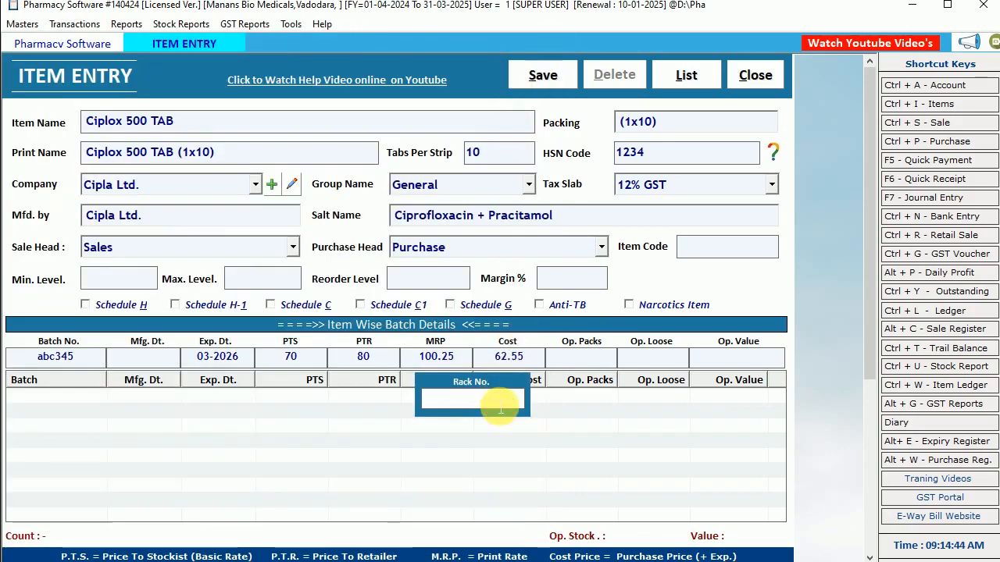
Enter rack number A1 for batch abc345, with an opening stock of 10 packs and 6 loose
type("A1")
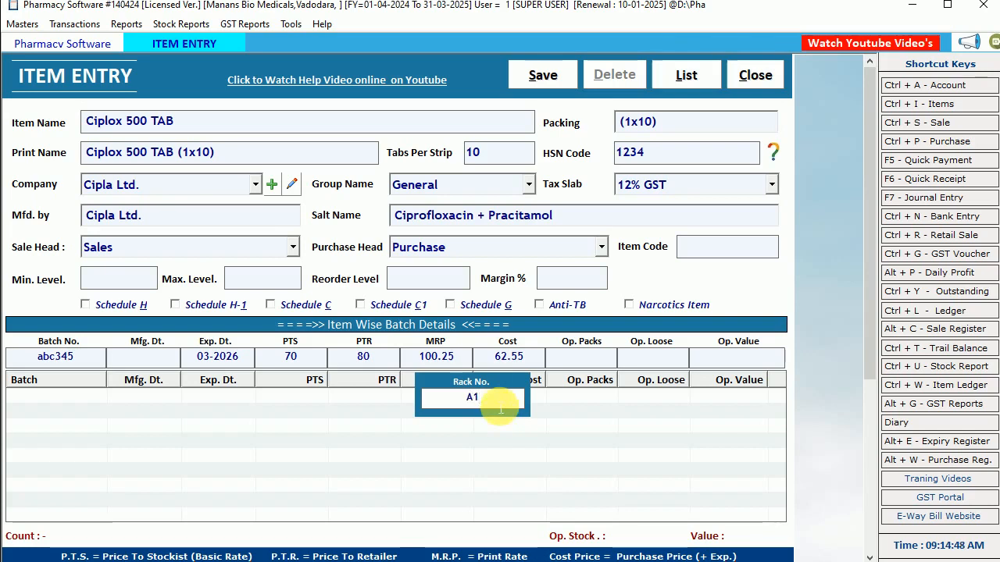
key("Return")
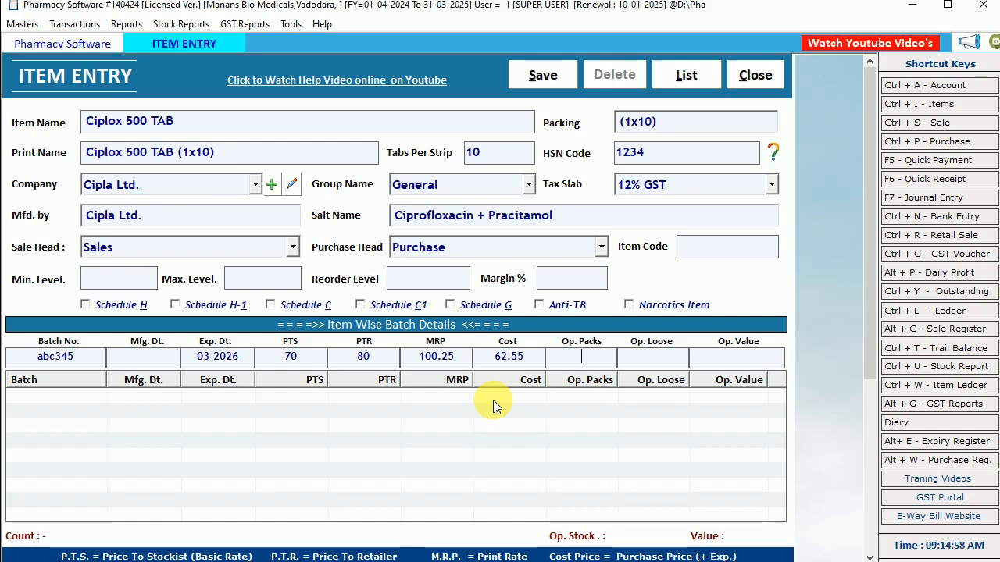
type("10")
key("Return")
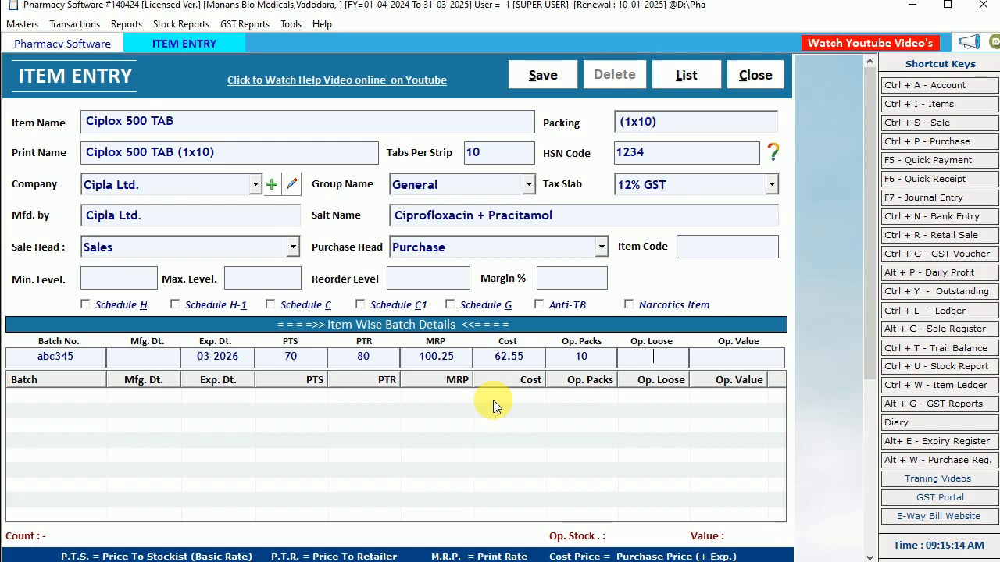
type("6")
key("Return")
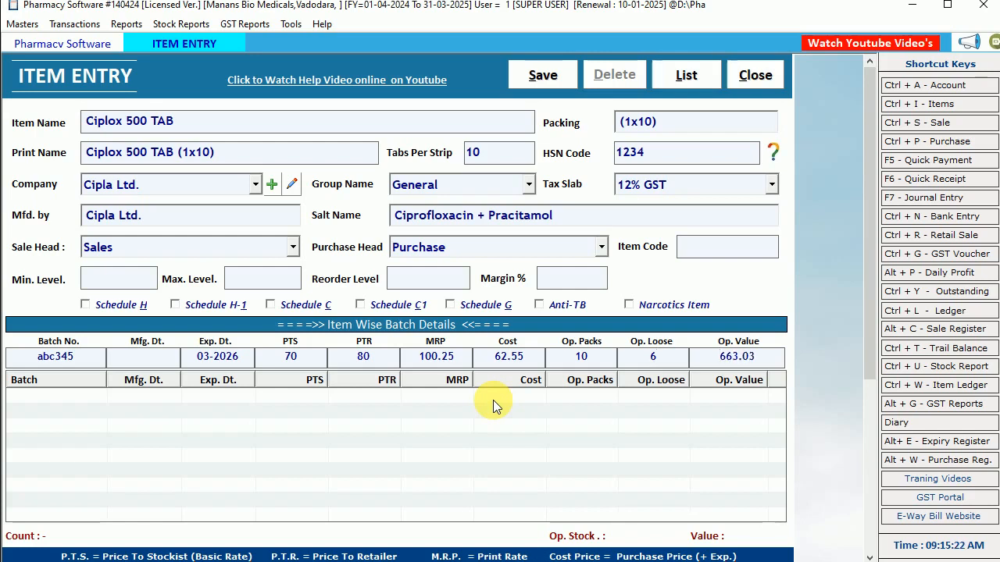
Check the opening packs, loose quantity and value of batch abc345, and add it to the item's batch list
left_click_drag(718, 357, 762, 370)
left_click_drag(493, 358, 600, 358)
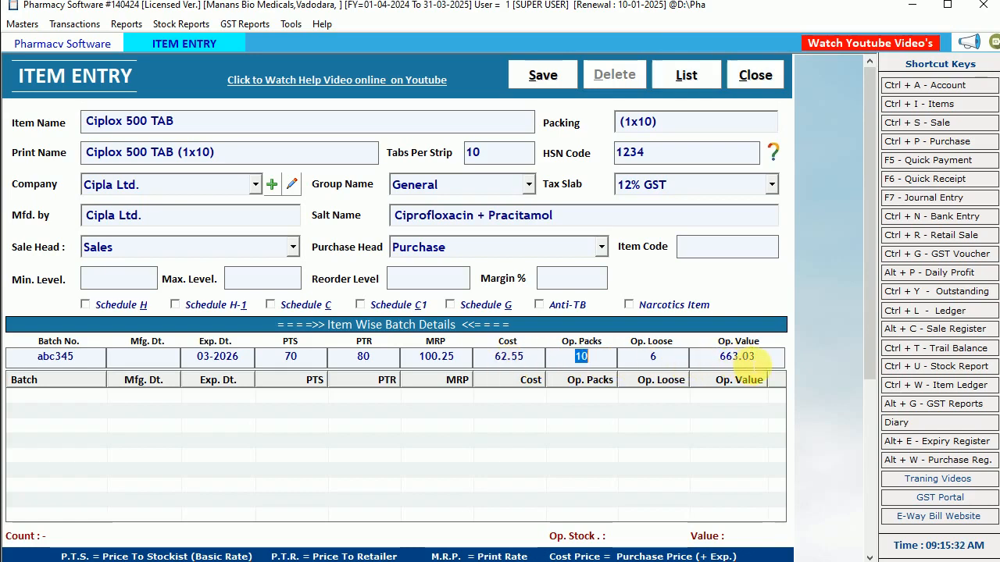
double_click(652, 358)
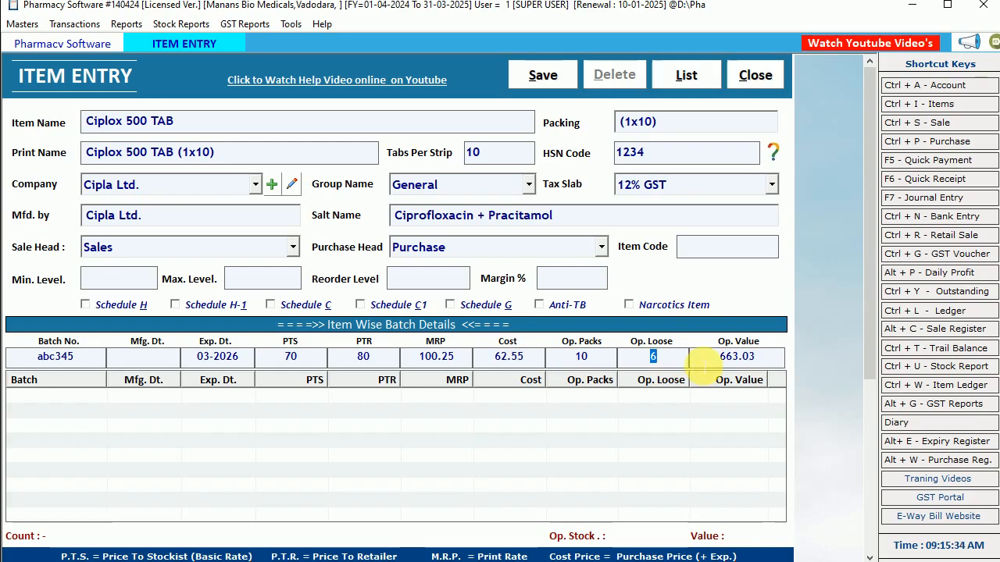
double_click(701, 364)
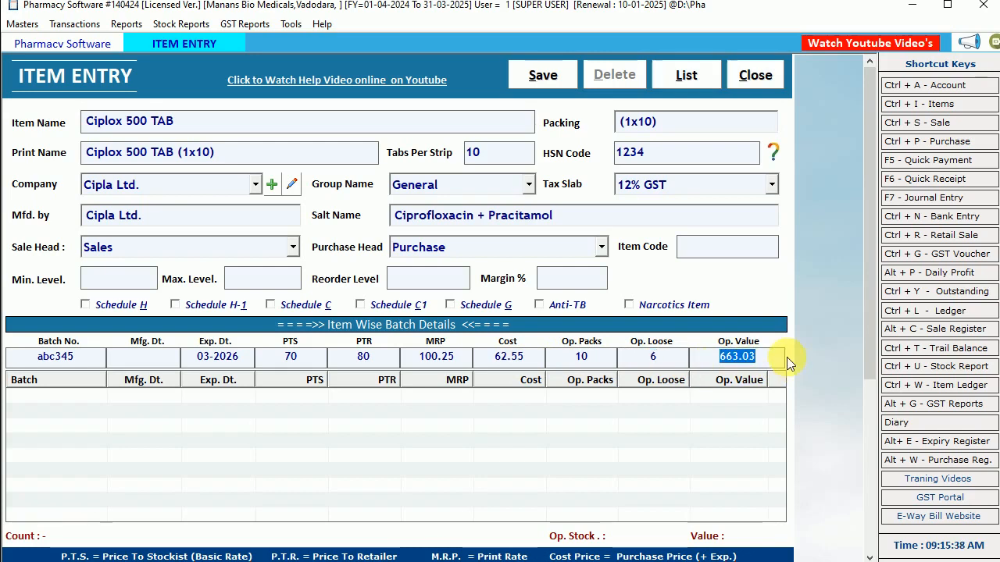
key("Return")
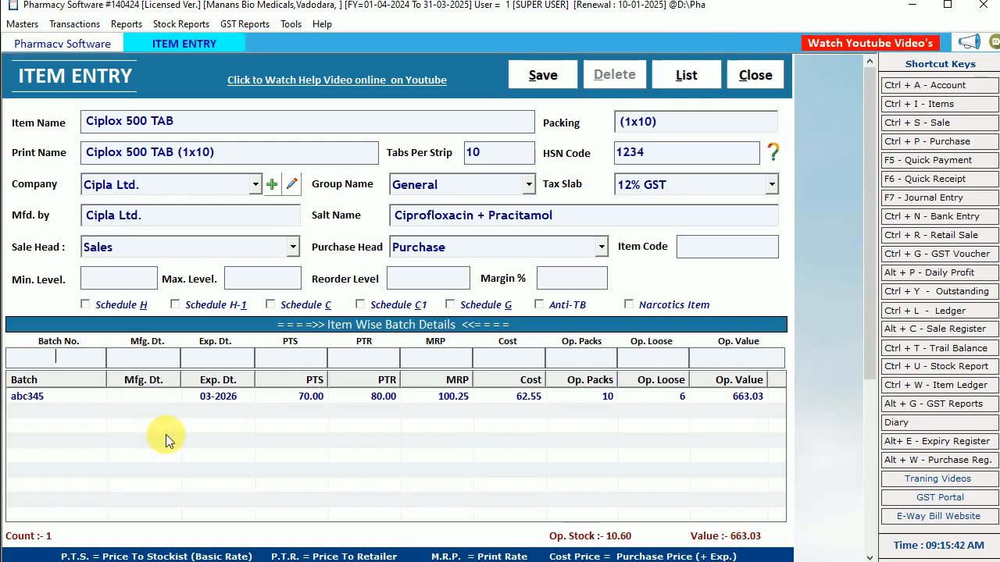
Start a second batch numbered derft4587 with a blank manufacturing date and expiry date 05-2025
type("derft4587")
key("Return")
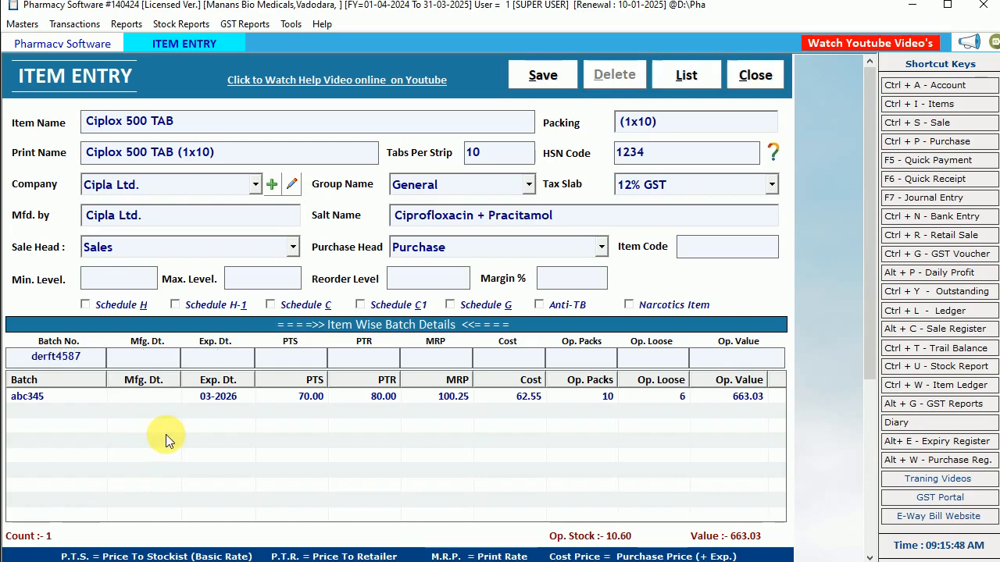
key("Return")
type("05-2025")
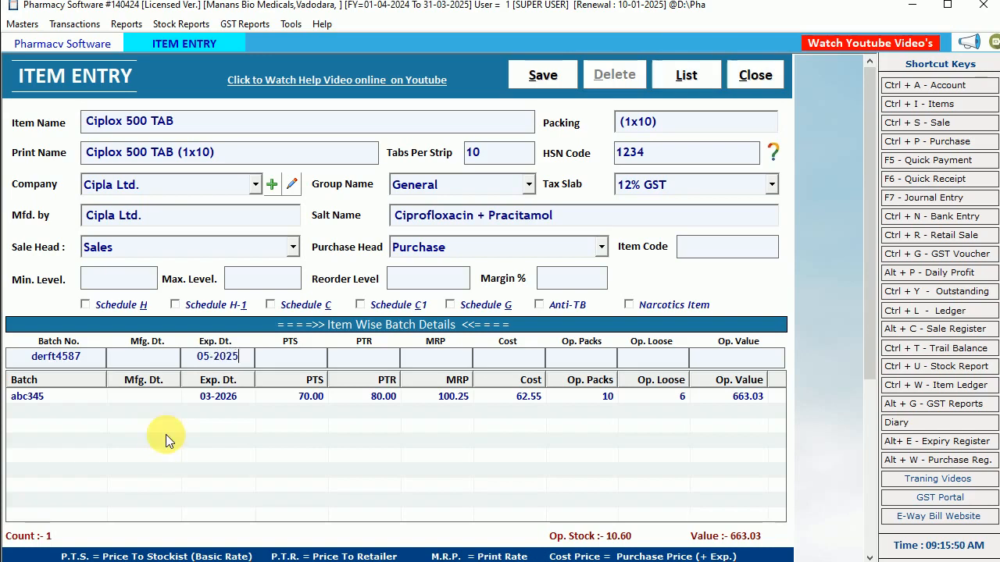
key("Return")
Set the PTS of batch derft4587 to 70, PTR to 80 and MRP to 100.25, leaving the barcode blank
type("70")
key("Return")
type("80")
type("100.25")
key("Return")
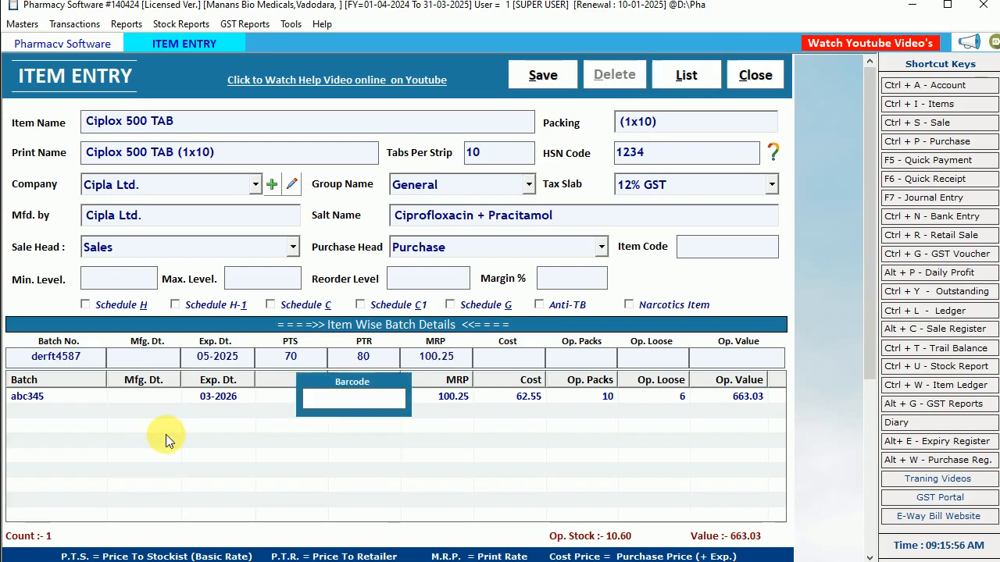
key("Return")
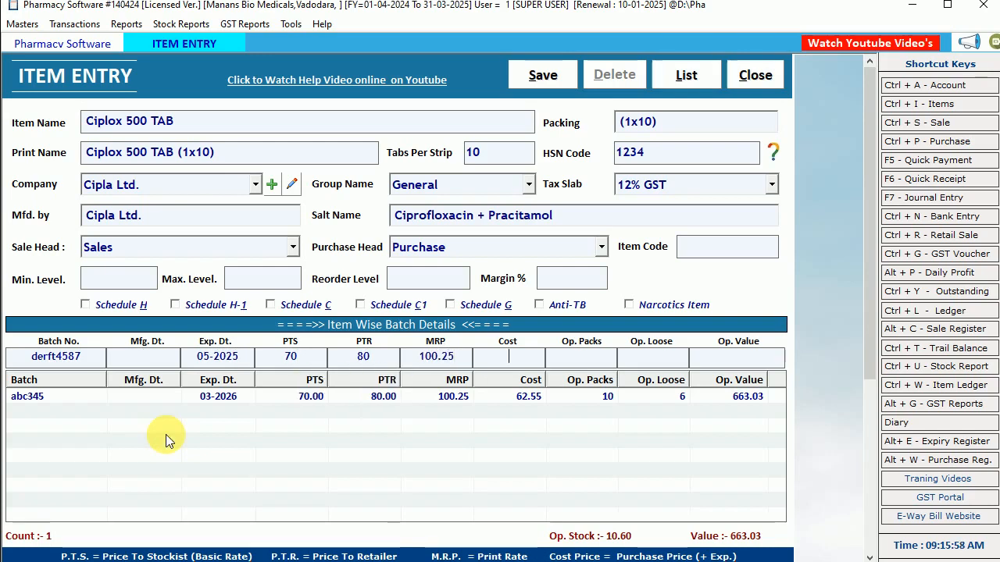
Set the cost of batch derft4587 to 61.55 and accept rack number A1
type("61")
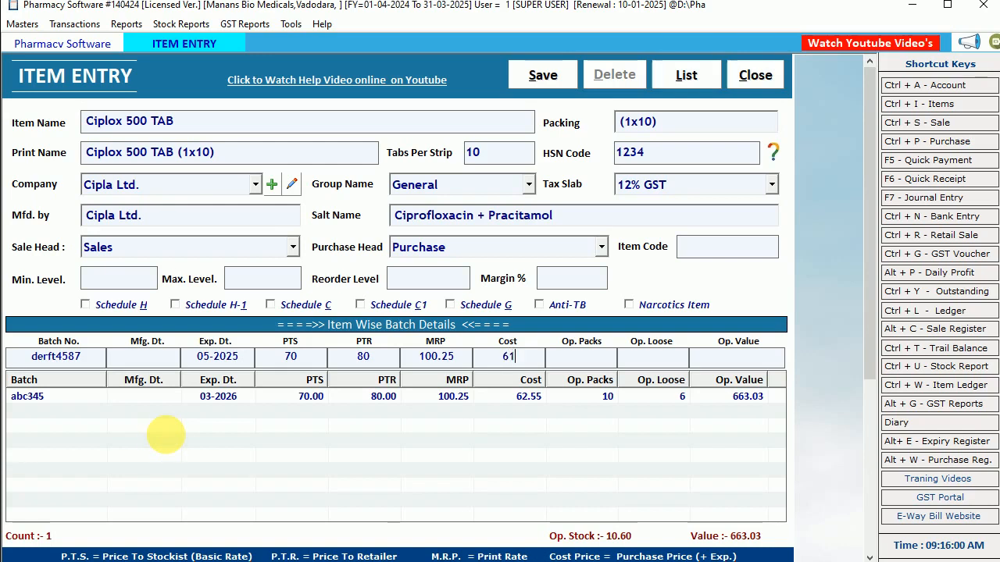
type(".55")
key("Return")
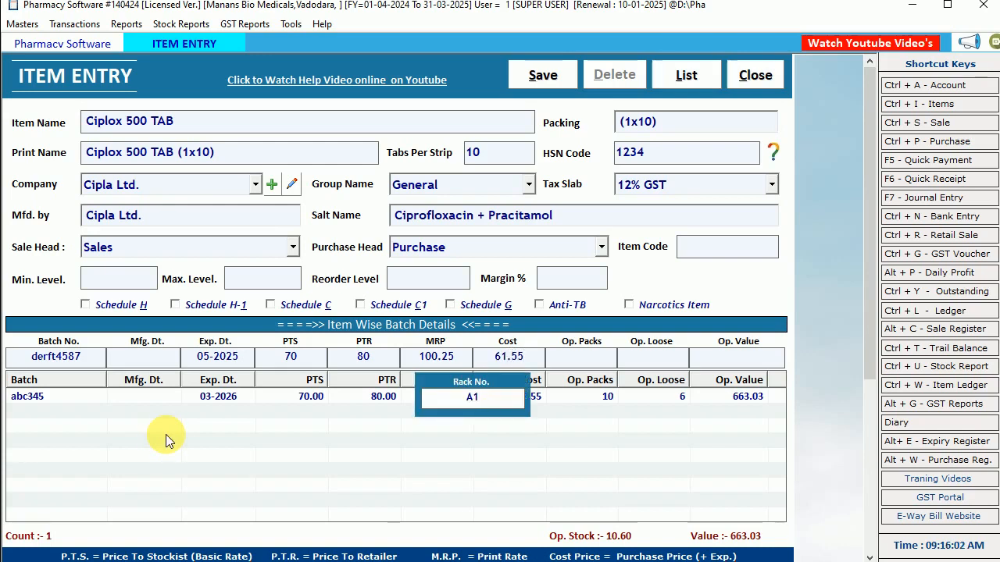
key("Return")
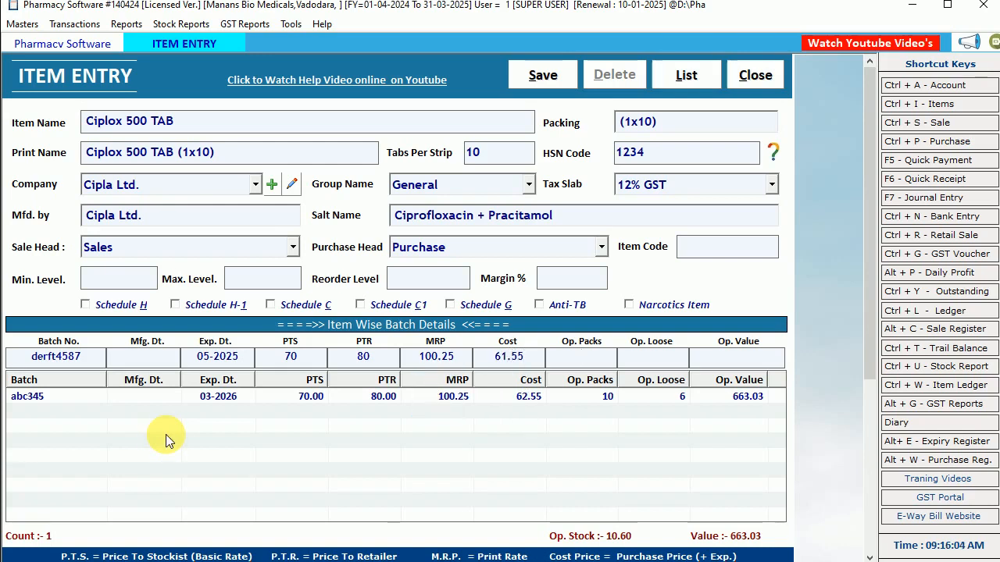
Enter an opening stock of 5 packs for batch derft4587 with no loose quantity, and add it to the batch list
type("5.")
key("Return")
key("Return")
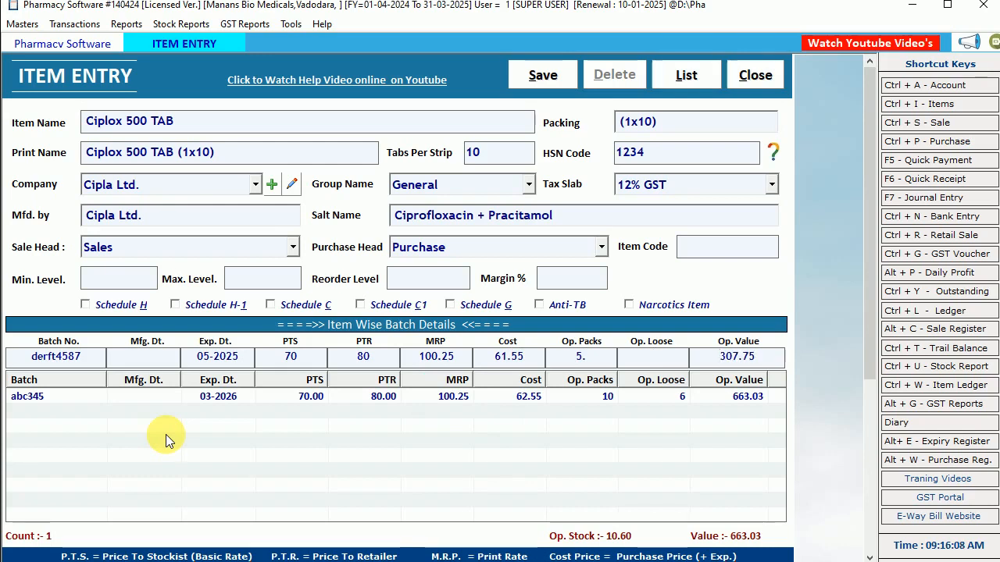
left_click(584, 358)
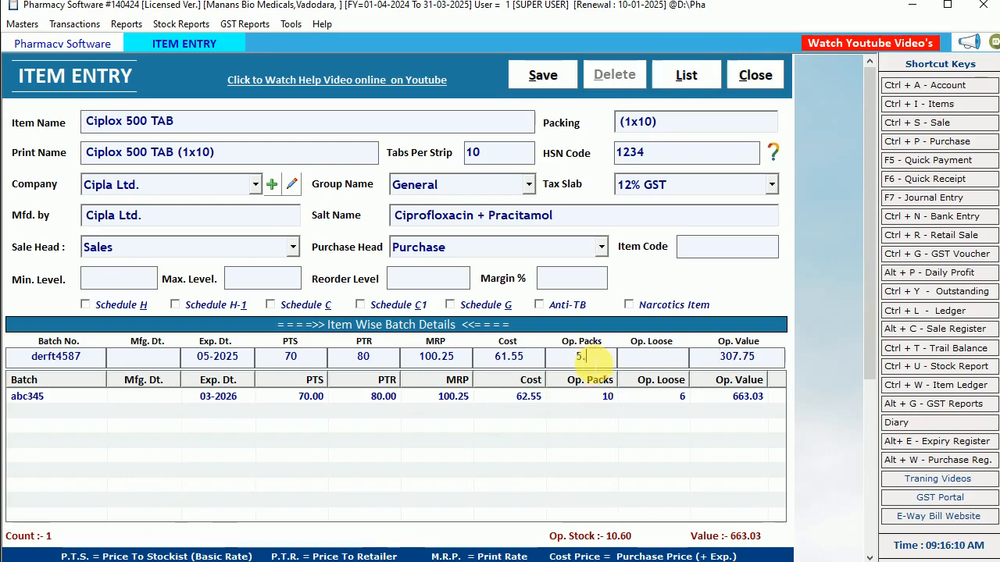
key("BackSpace")
key("Return")
key("Return")
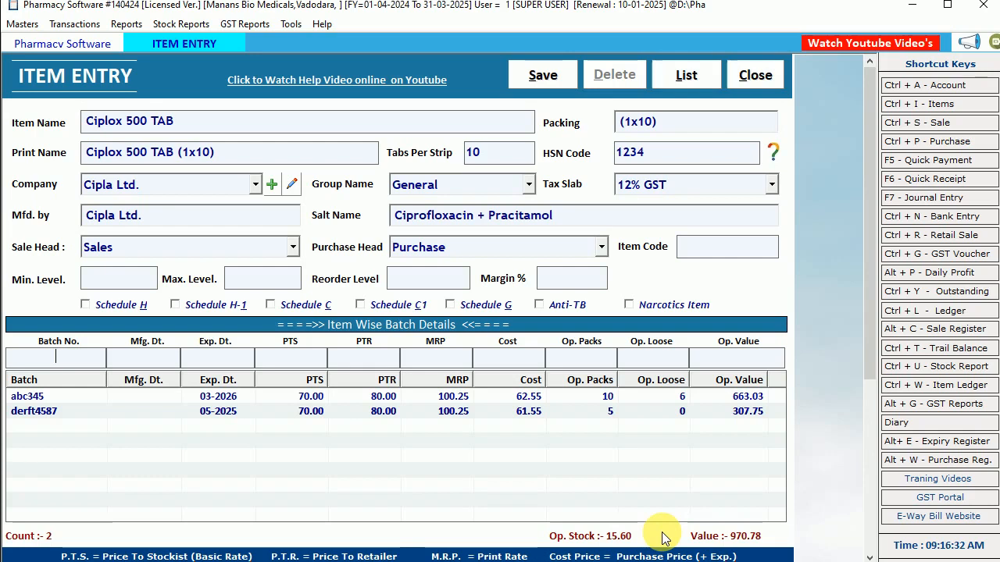
Set the item's margin to 10%, leave the schedule options unticked, and continue to the batch details
left_click(584, 279)
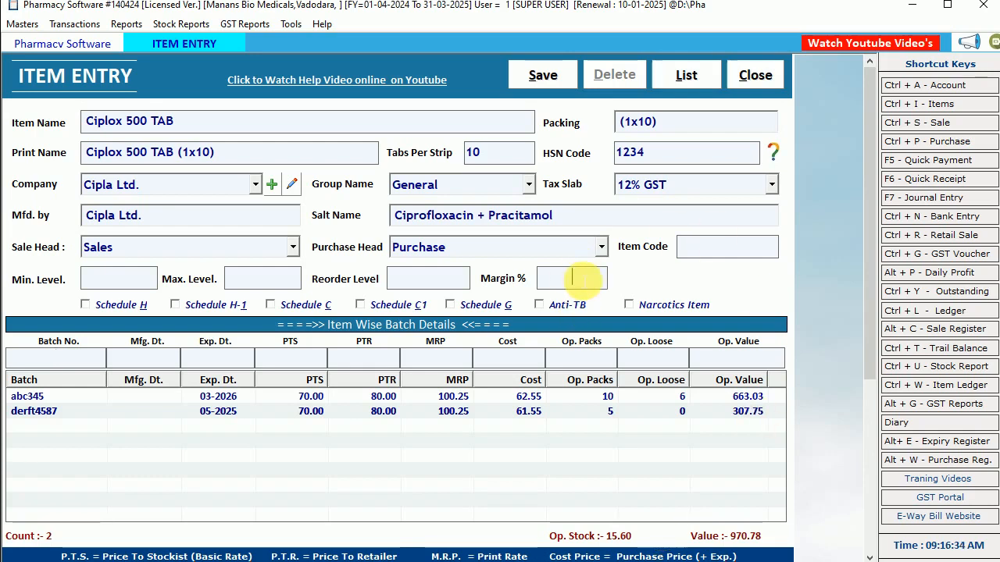
type("10")
key("Return")
key("Return")
key("Return")
key("Return")
key("Return")
key("Return")
key("Return")
key("Return")
Start a third batch numbered tk23 with a blank manufacturing date, expiry date 07-2025 and PTS 100
type("tk23")
key("Return")
type("07-2025")
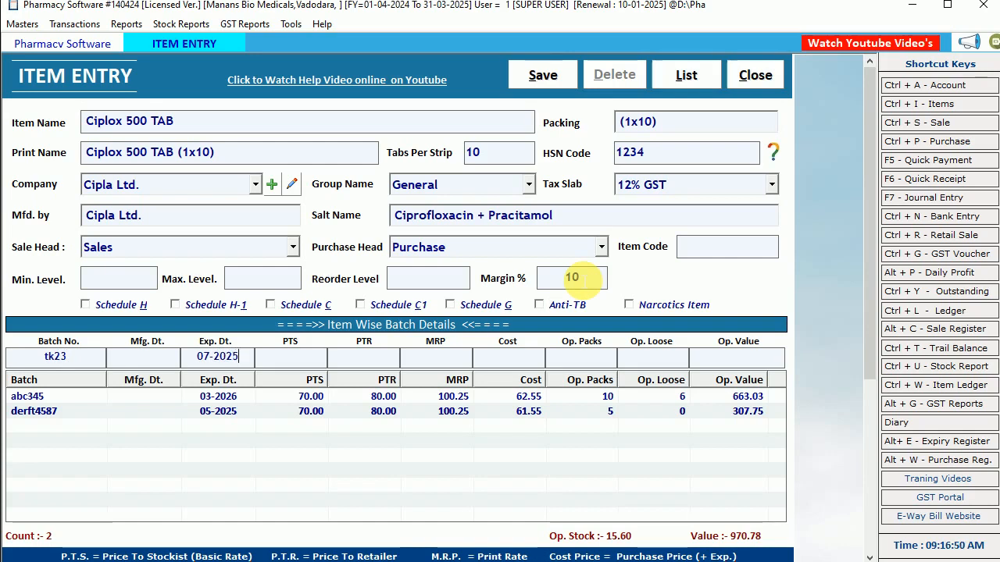
key("Return")
type("100")
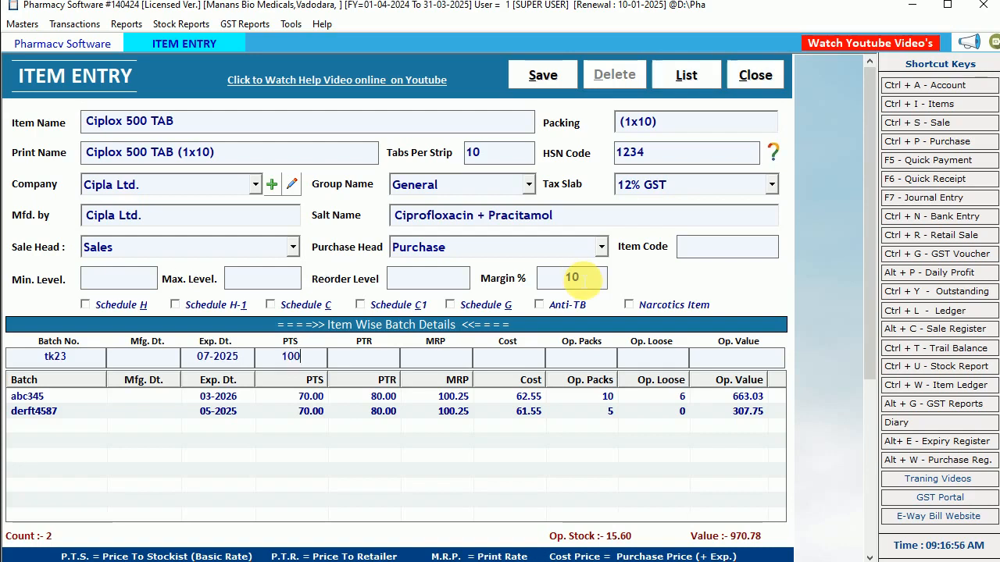
key("Return")
Check how the margin sets the PTR of batch tk23, accept the PTR of 110, and set the MRP to 125.25
left_click(581, 279)
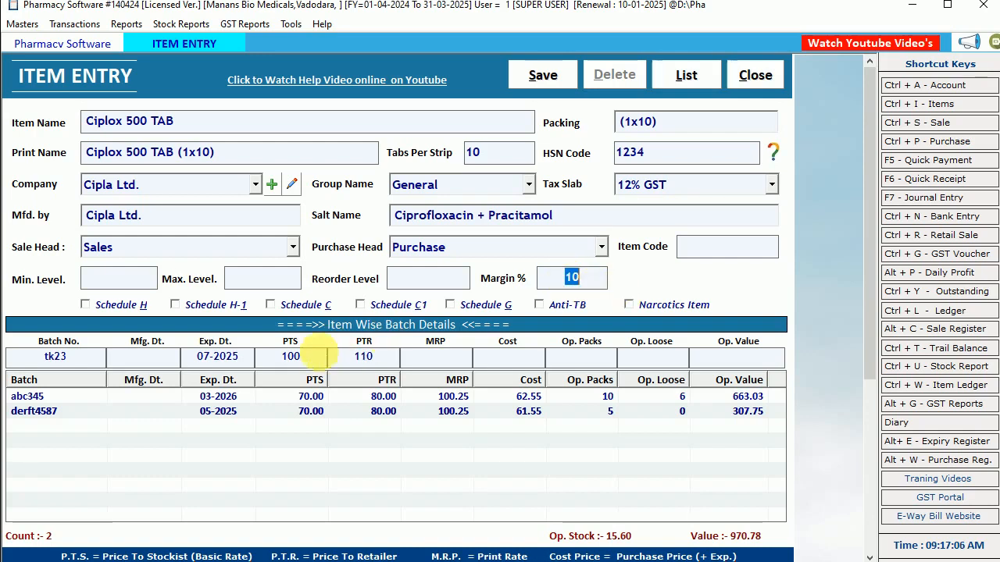
left_click(319, 361)
key("Tab")
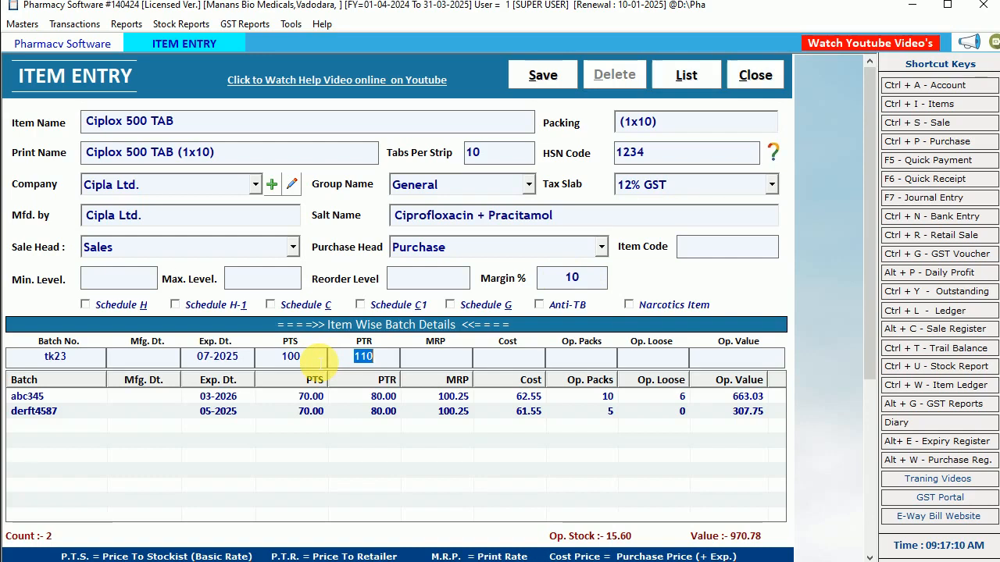
key("Right")
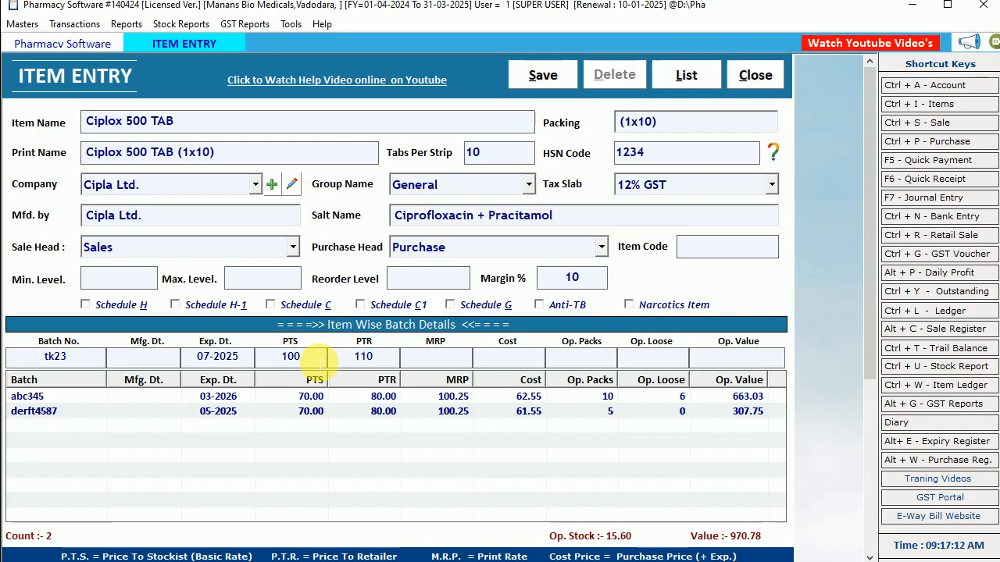
type("125.25")
key("Return")
key("Return")
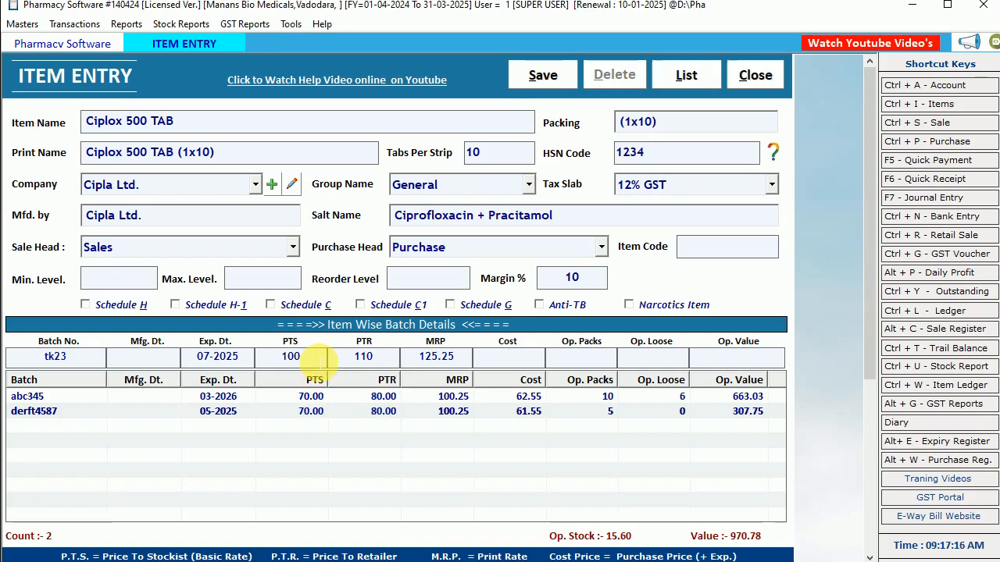
Set the cost of batch tk23 to 80, rack number A1 and opening stock 10 packs, and add it to the batch list
type("80")
key("Return")
type("A1")
key("Return")
type("10")
key("Return")
key("Return")
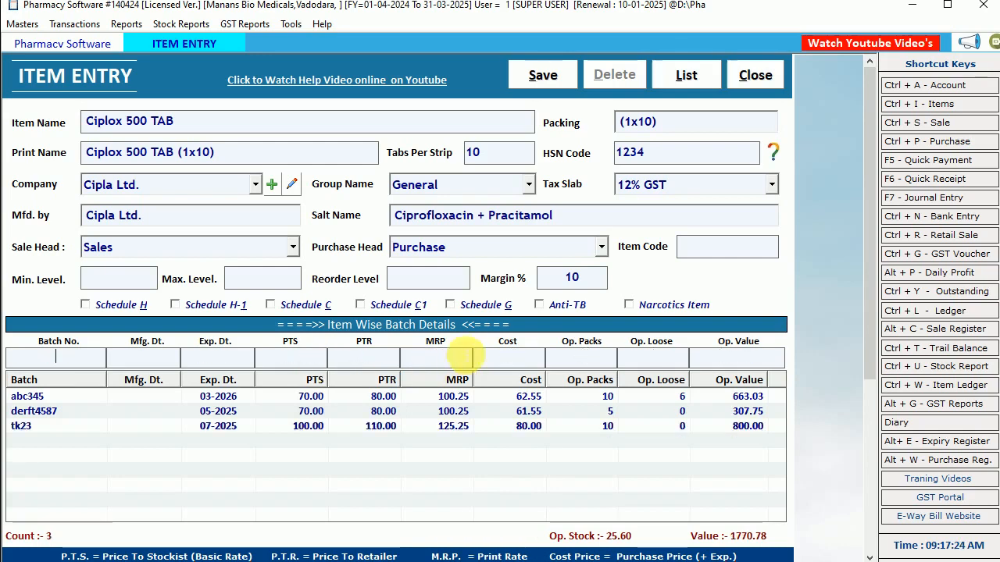
Review the margin and save the new item Ciplox 500 TAB
left_click(570, 278)
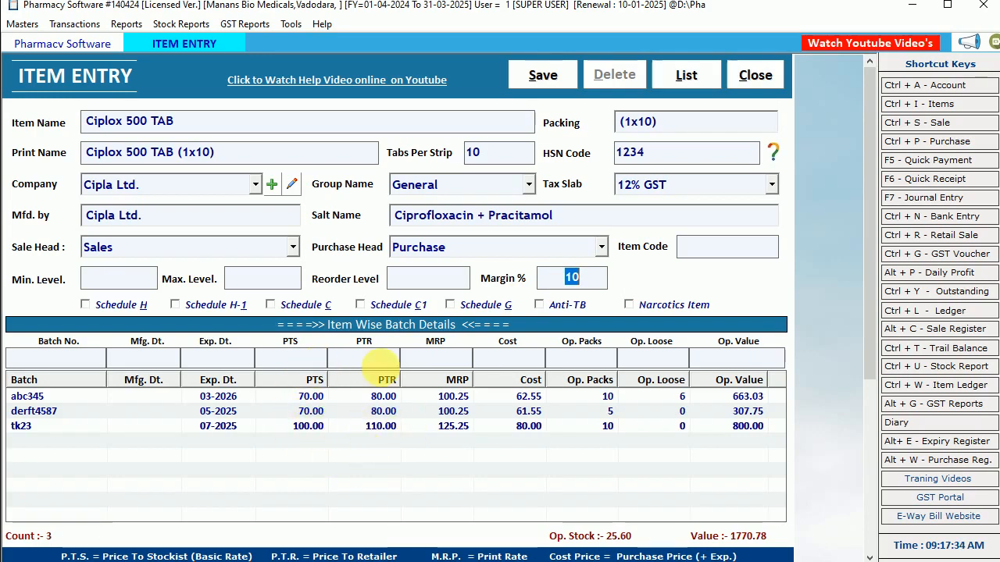
left_click(554, 78)
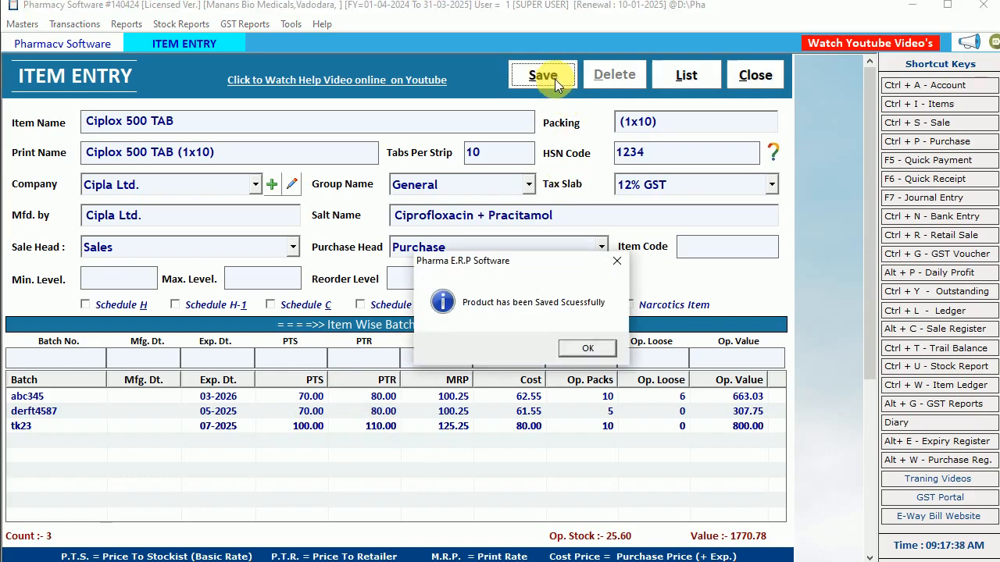
left_click(588, 350)
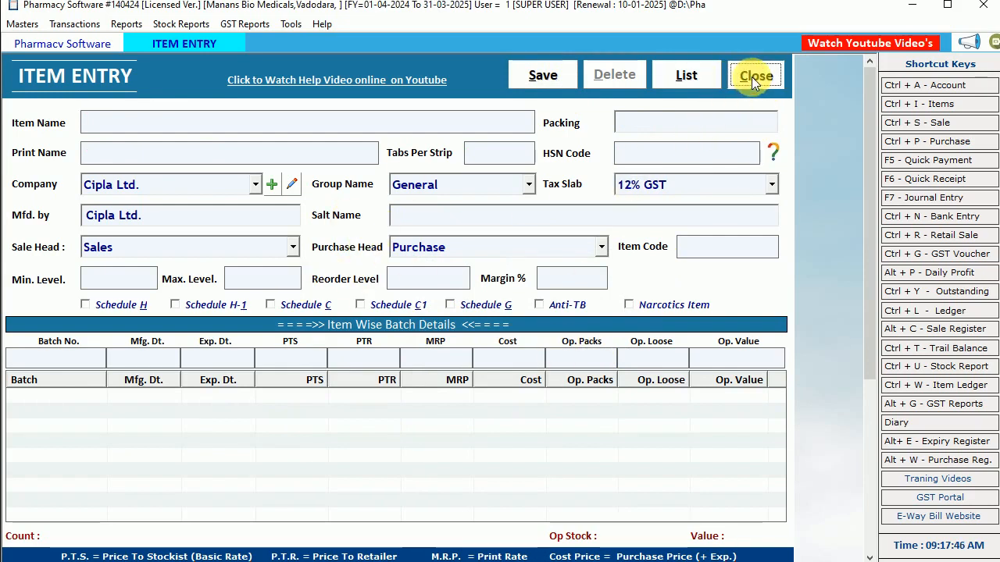
Check the saved details of Ciplox 500 TAB in the refreshed item list, and close the list and entry form
left_click(686, 75)
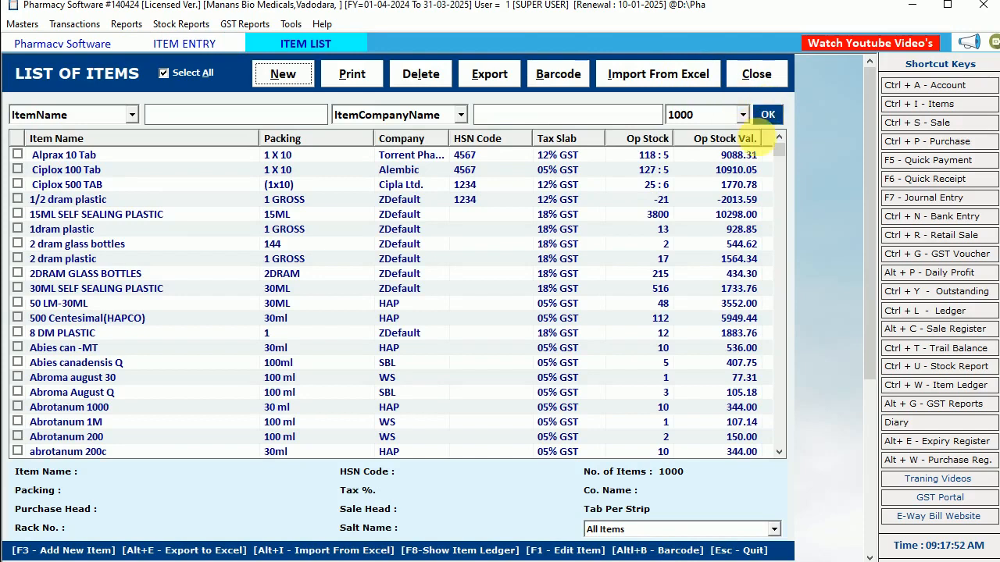
left_click(769, 115)
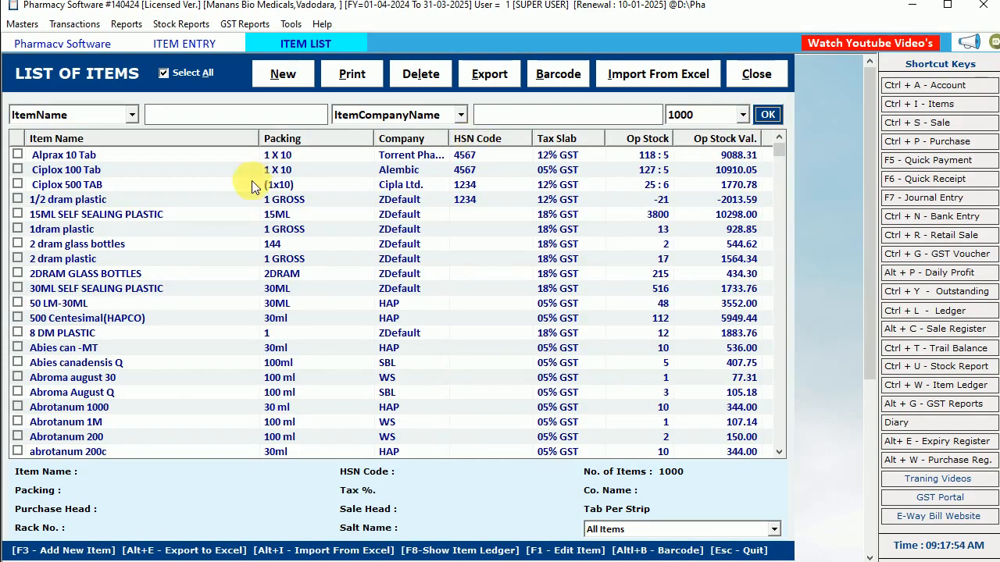
left_click(91, 186)
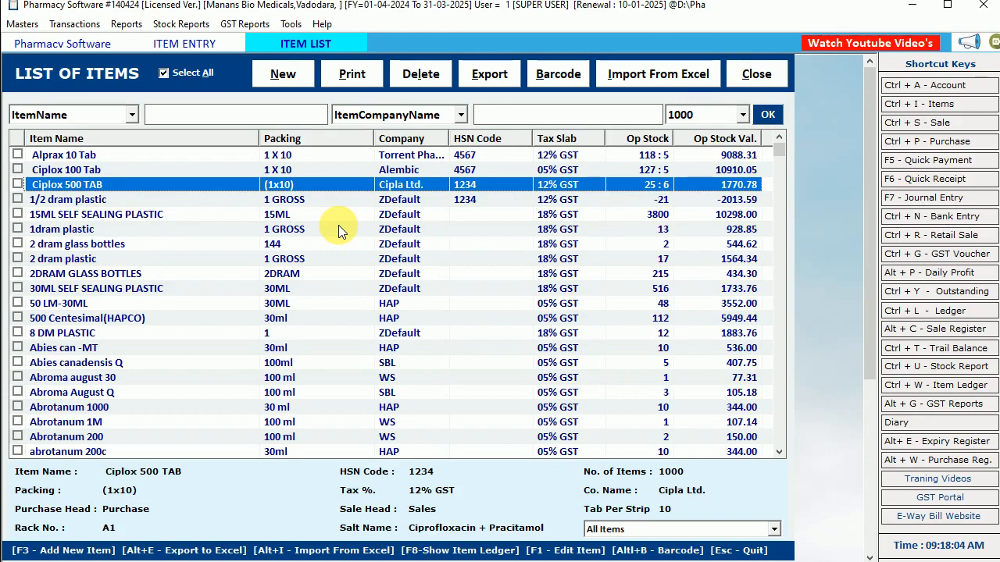
left_click(757, 76)
left_click(760, 74)
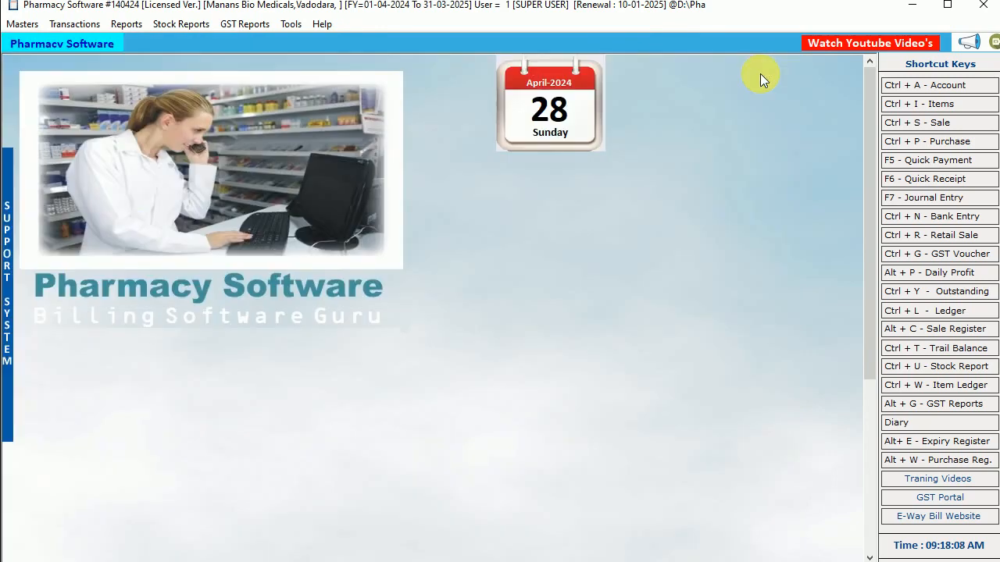
Reopen the item list and open Ciplox 500 TAB for editing
left_click(928, 107)
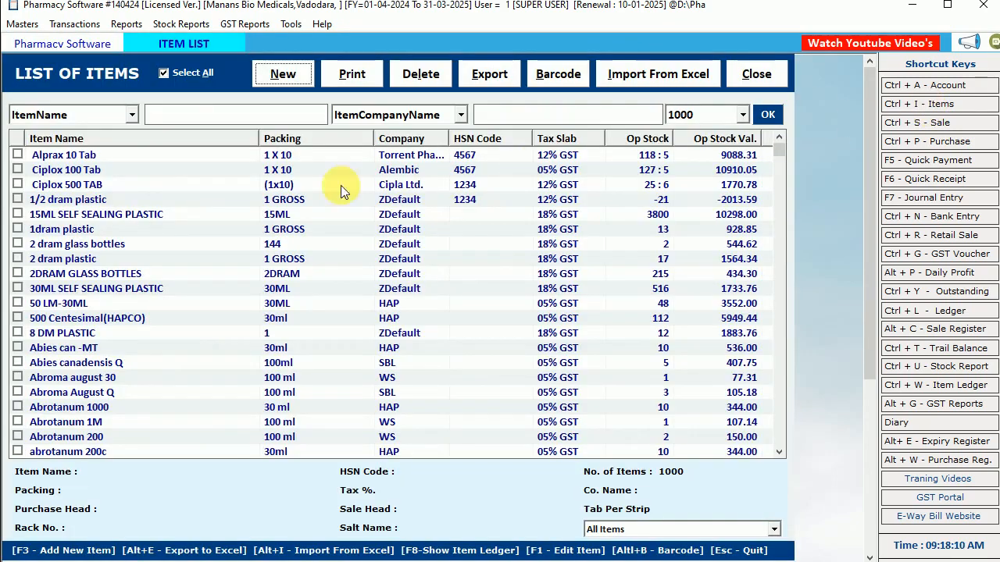
left_click(79, 187)
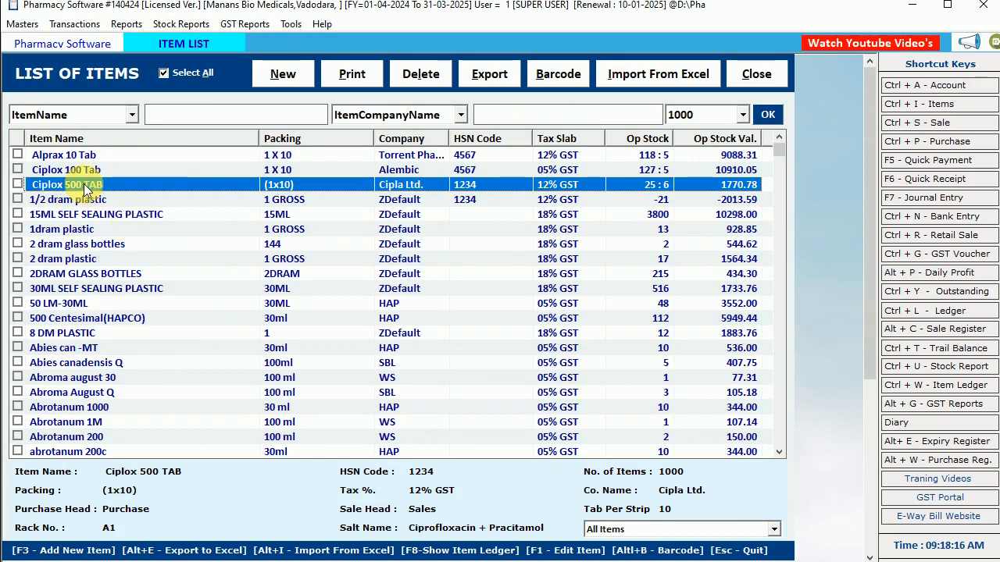
double_click(84, 184)
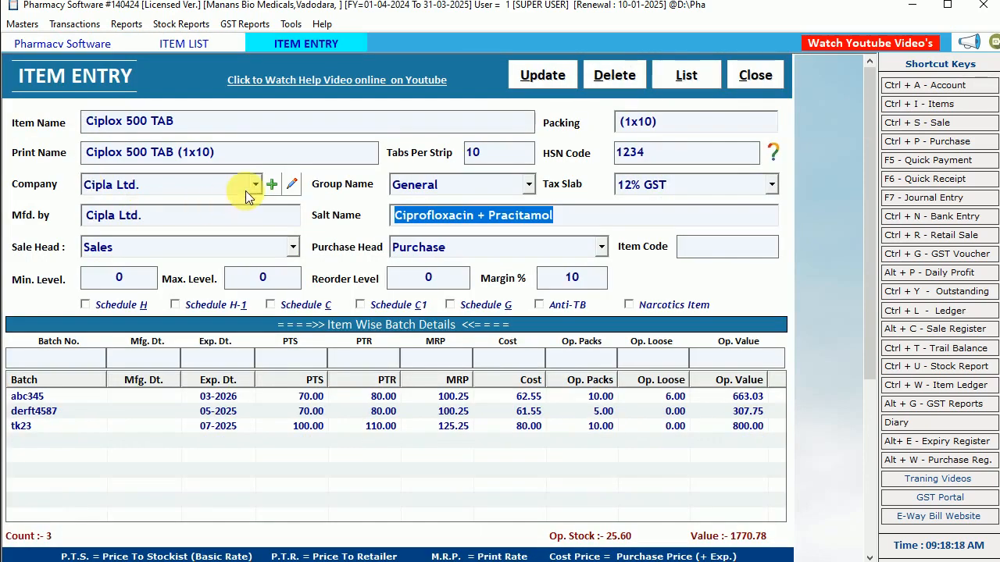
Remove batch derft4587 from the item's batch list, and try the command for deleting the whole item
left_click(28, 412)
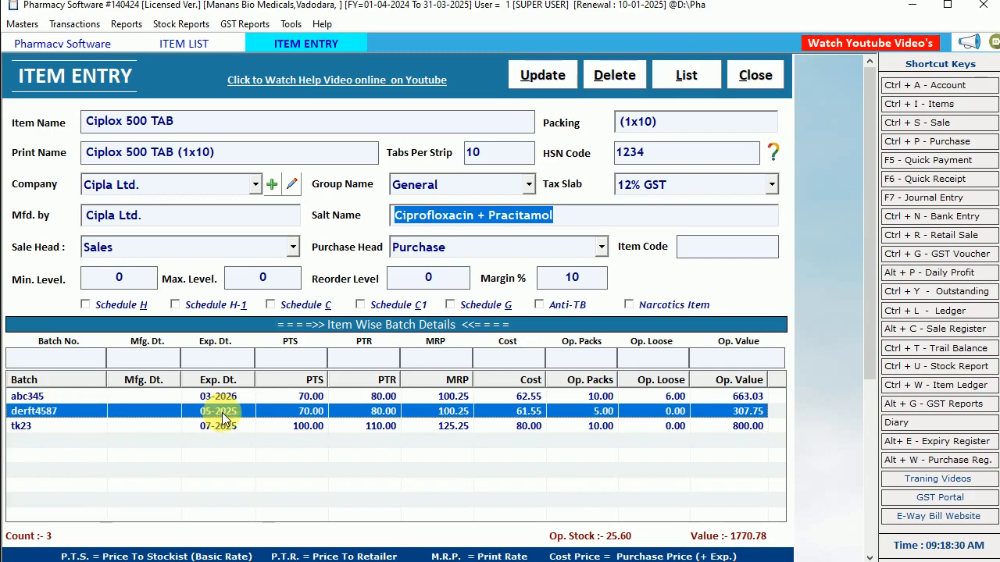
key("Delete")
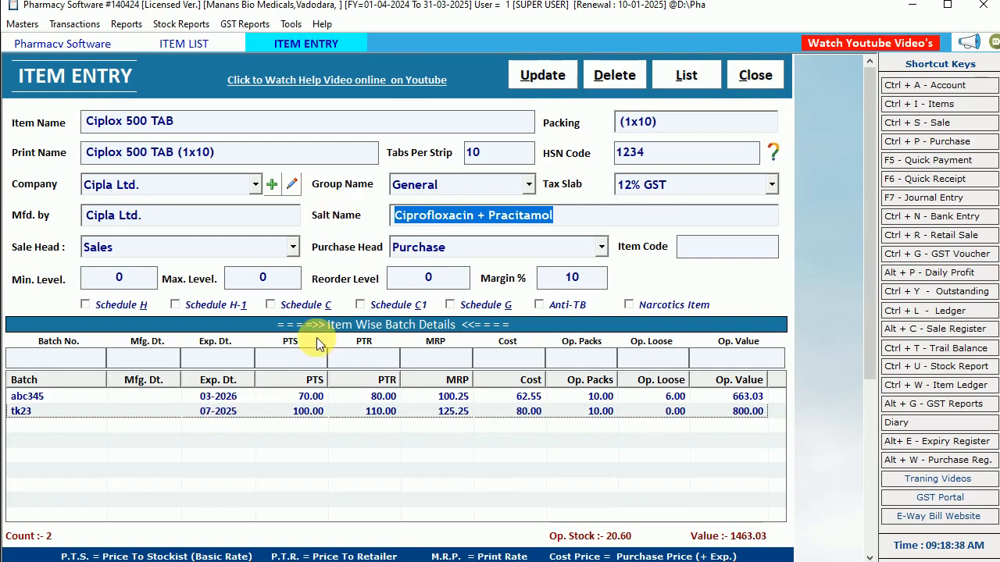
left_click(613, 76)
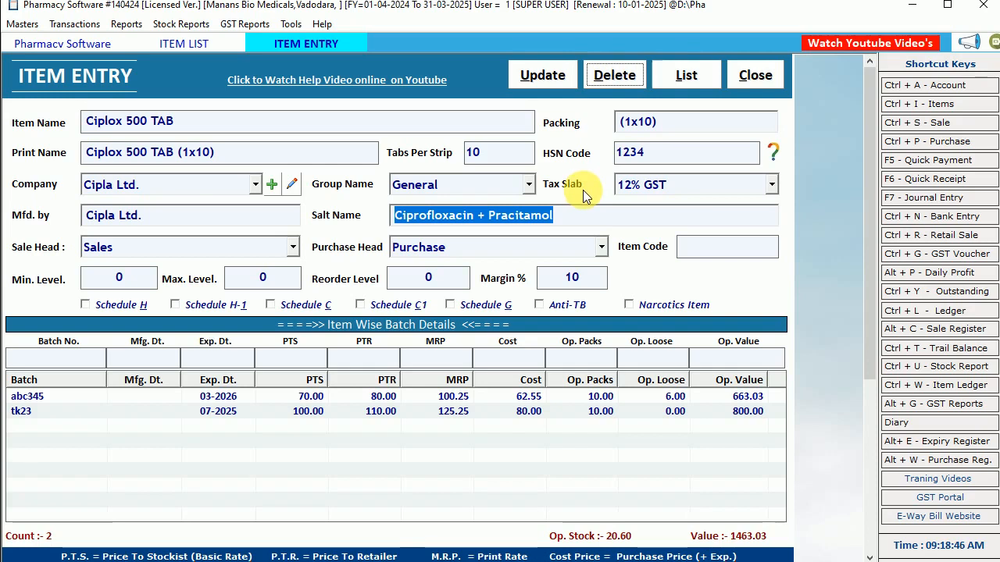
Rename the item to Ciplox 500 Cap, regenerate its print name, and keep the tax slab at 12% GST
double_click(157, 121)
type("C")
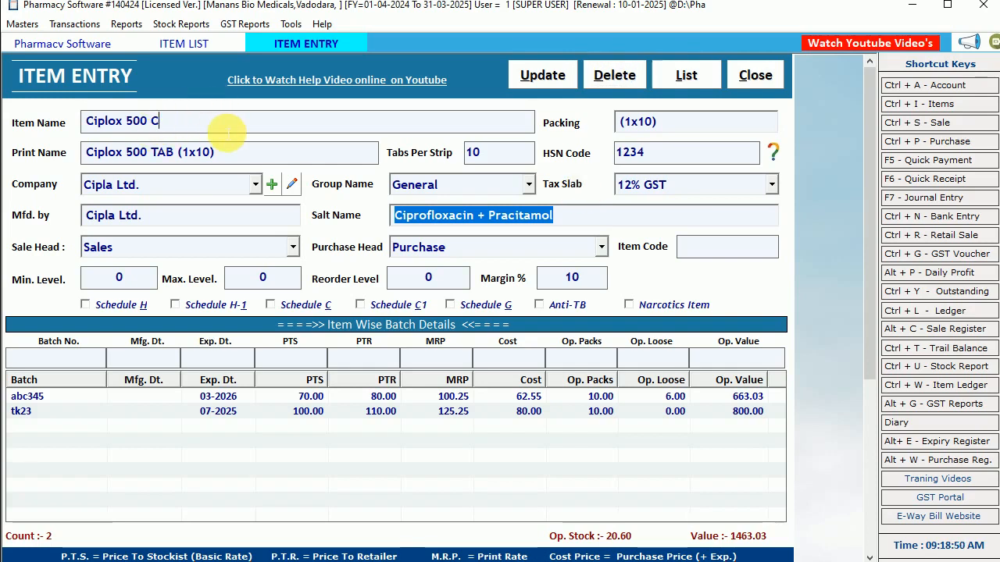
type("ap")
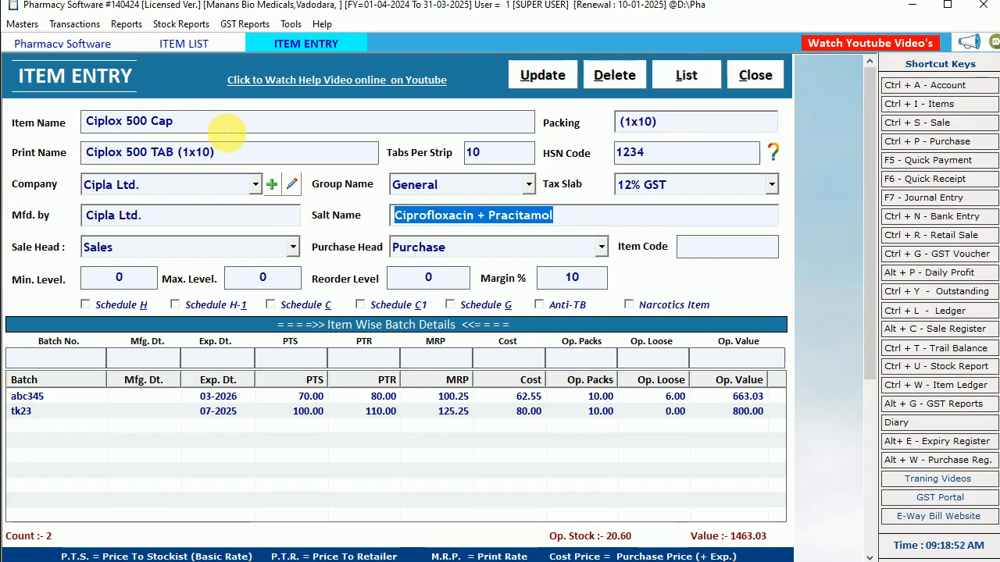
key("Tab")
key("Tab")
key("Tab")
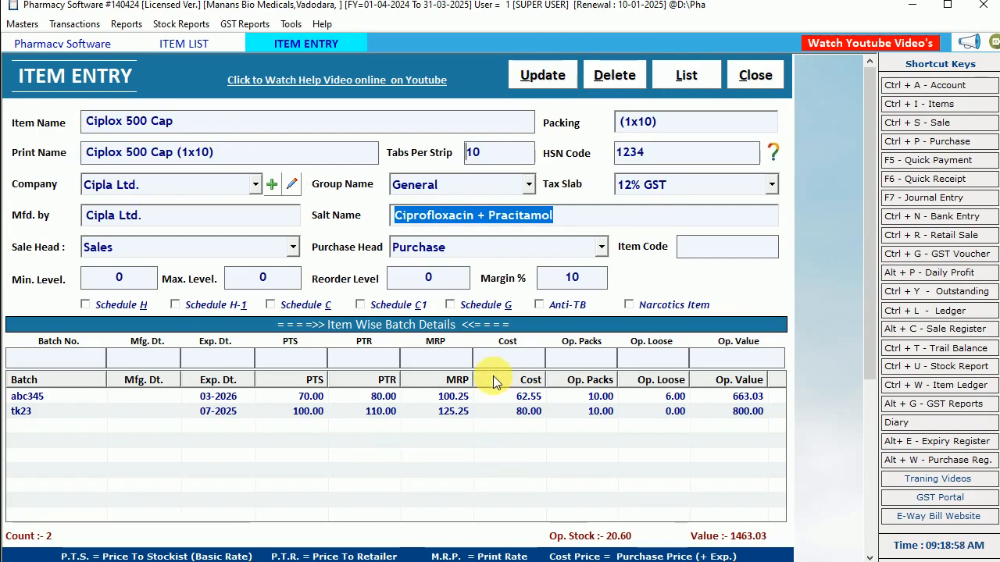
left_click(671, 181)
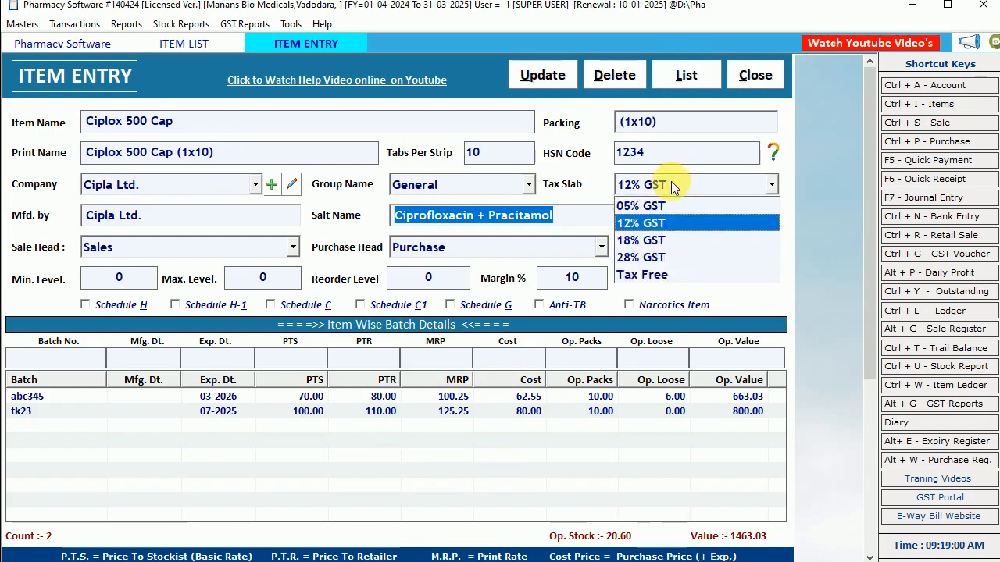
left_click(671, 181)
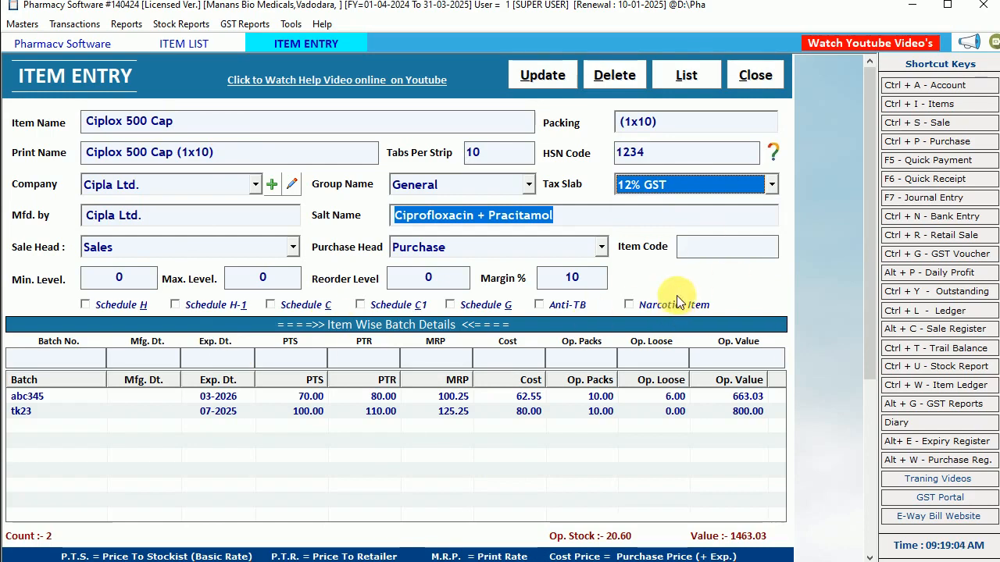
Save the changes to Ciplox 500 Cap, close its entry form and reload the item list
left_click(553, 80)
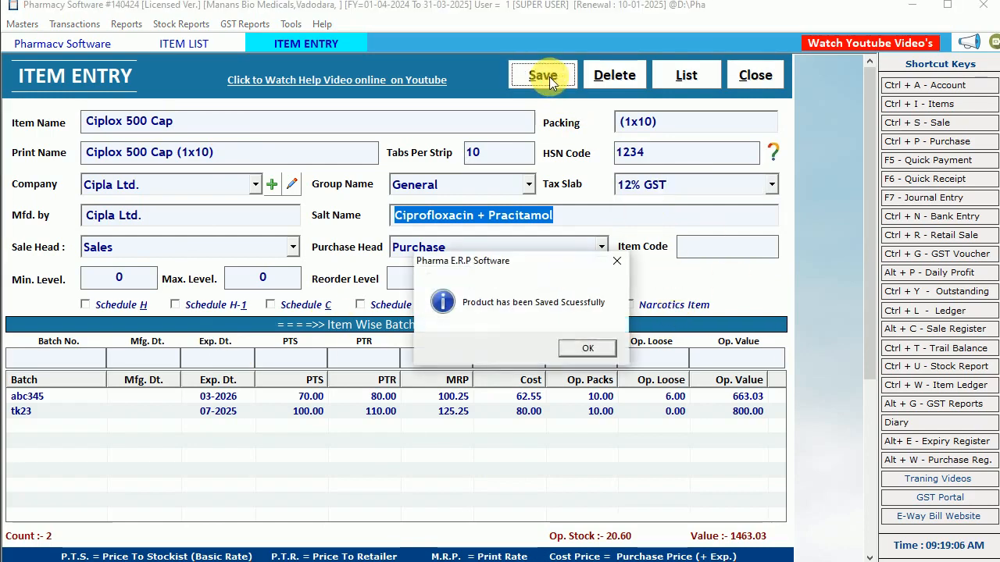
left_click(587, 348)
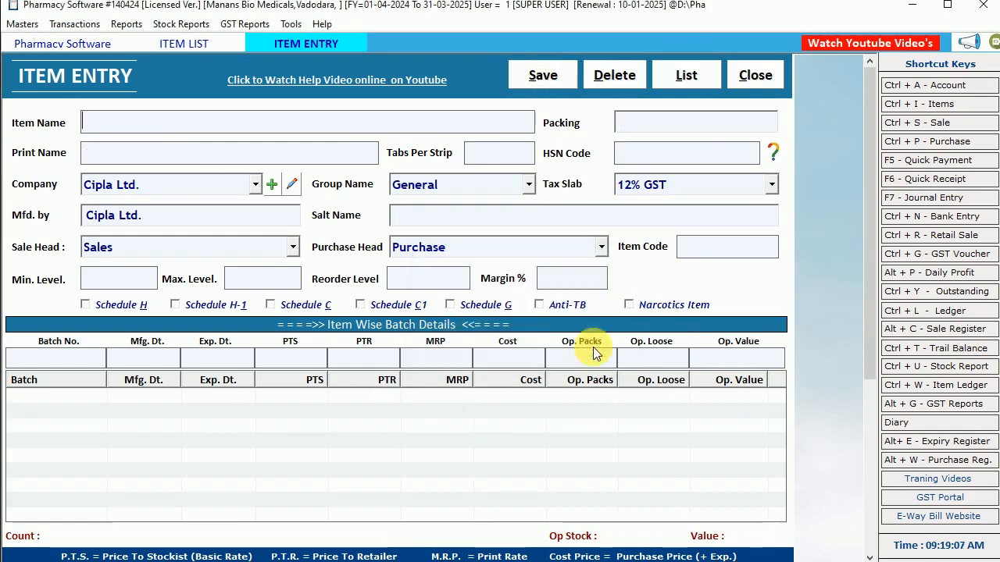
left_click(745, 78)
left_click(768, 116)
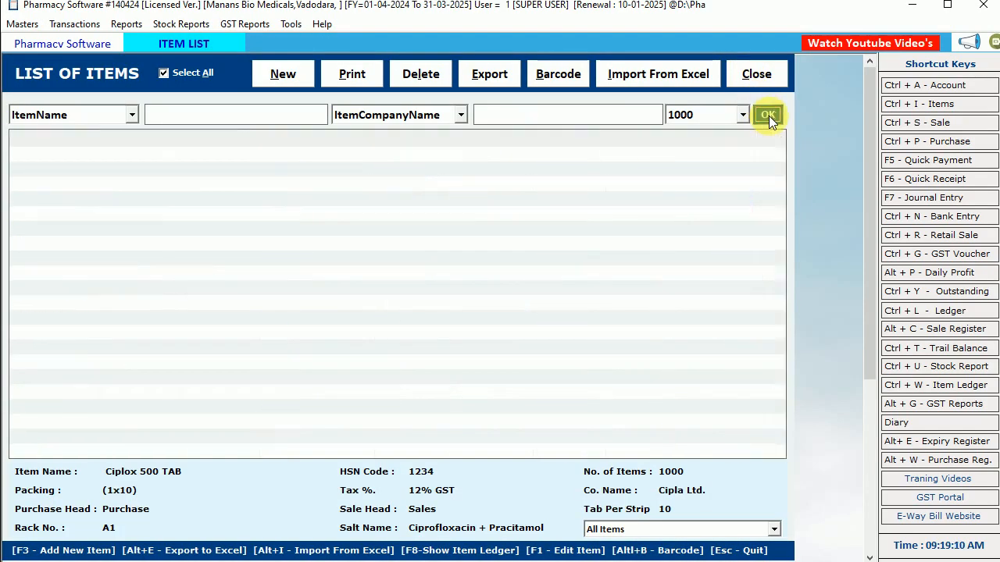
Review the details of Alprax 10 Tab, Ciplox 100 Tab and Ciplox 500 Cap, and view the options for importing items from Excel
left_click(84, 179)
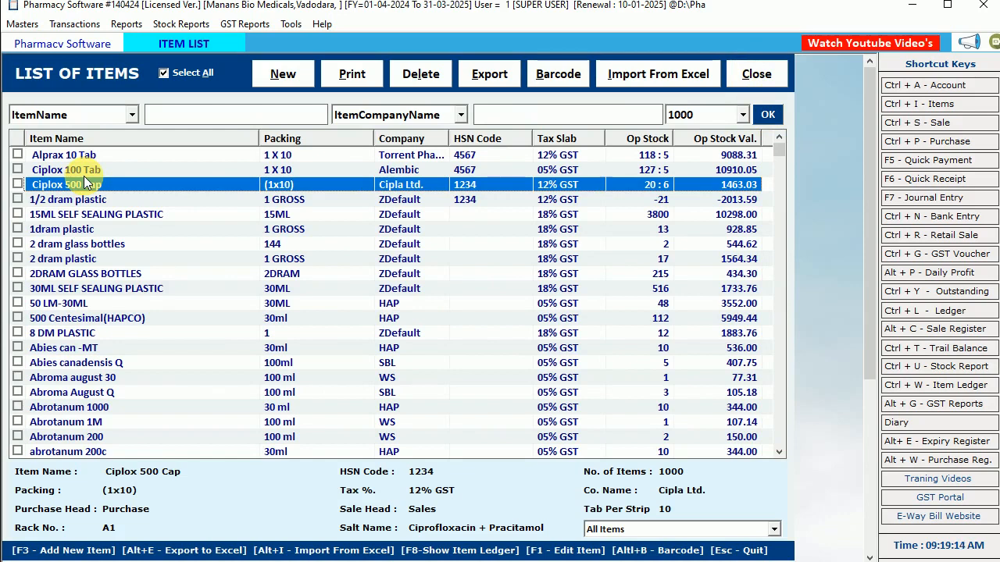
left_click(99, 155)
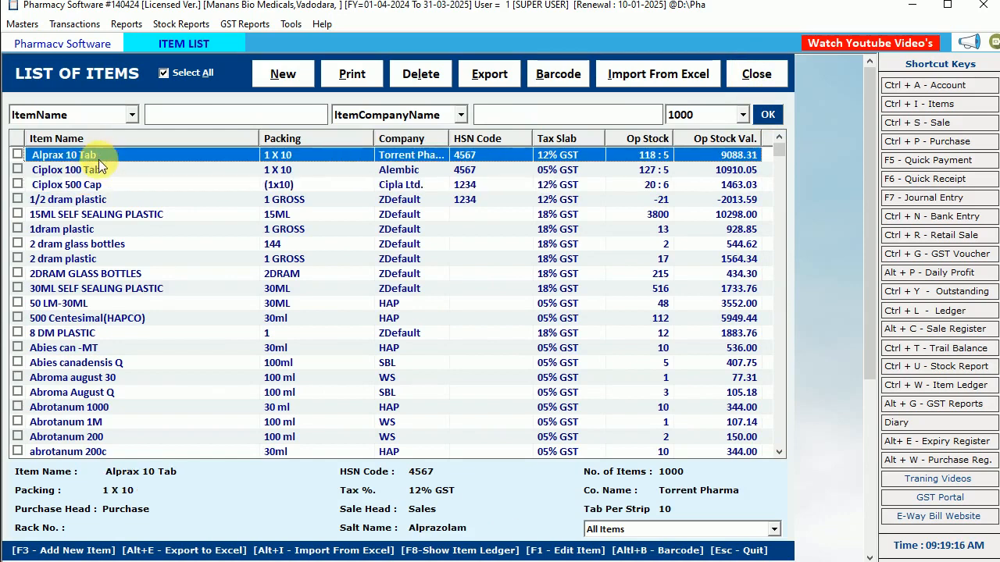
left_click(99, 170)
left_click(103, 184)
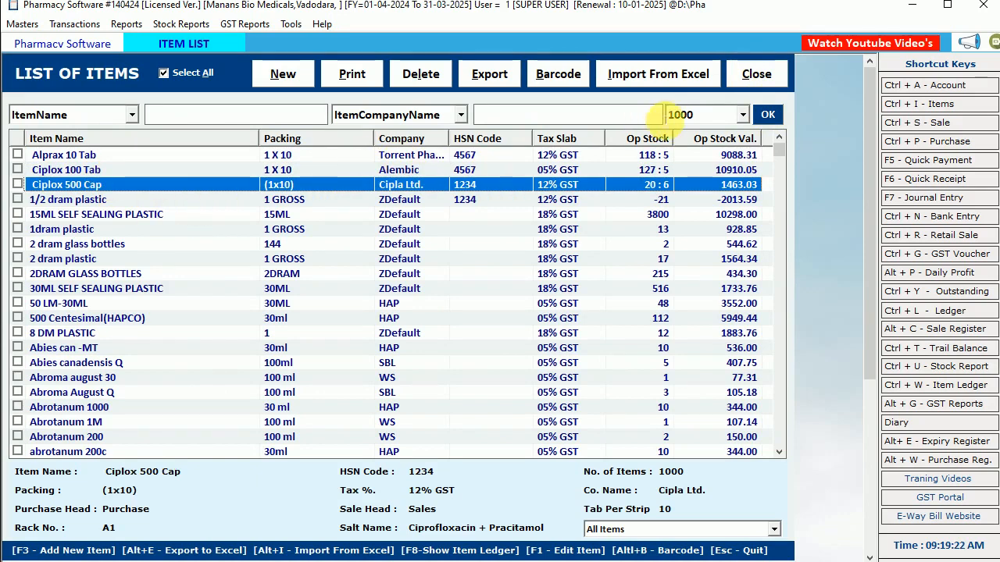
left_click(661, 75)
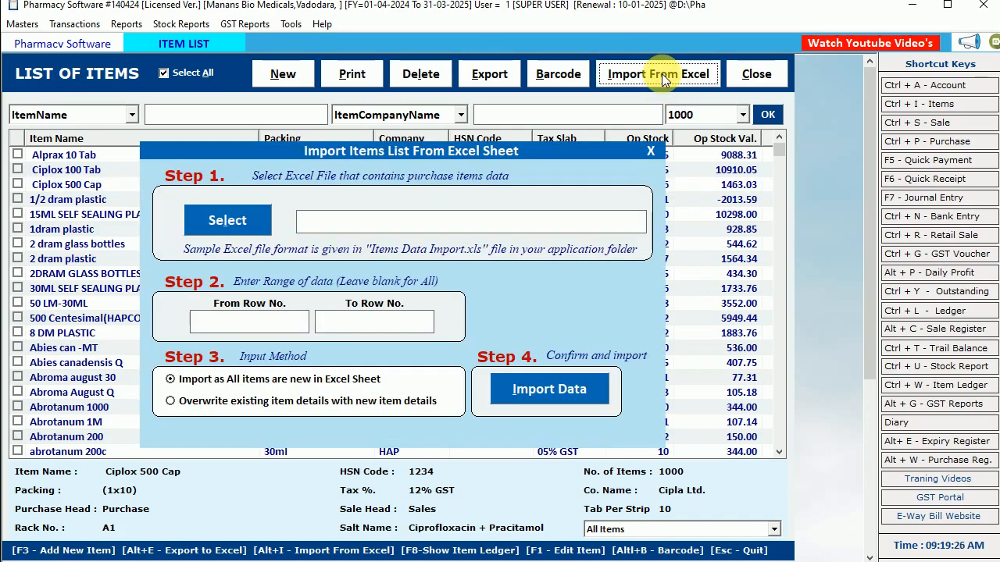
left_click(651, 151)
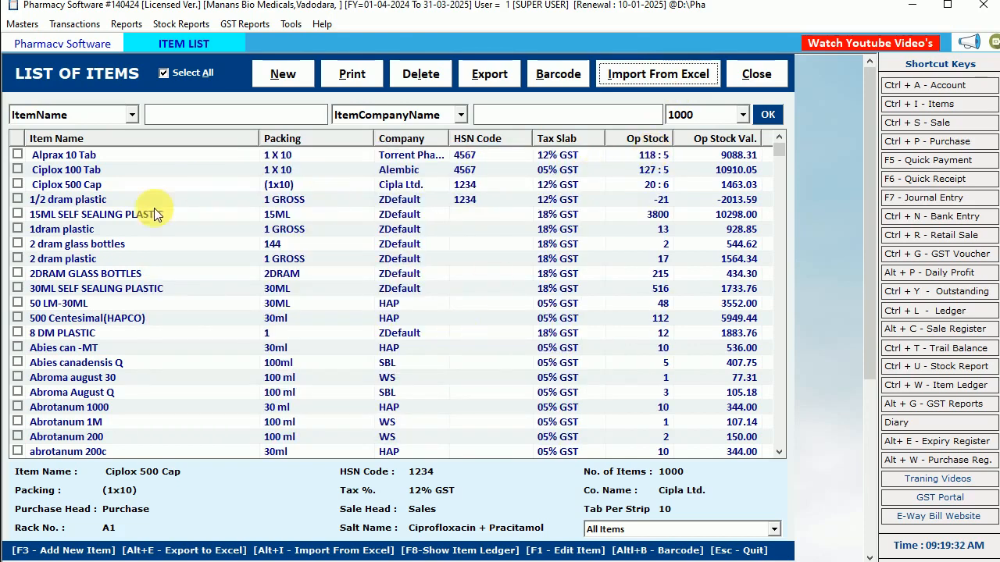
Tick Alprax 10 Tab, Ciplox 100 Tab and Ciplox 500 Cap, and export only these selected items to Excel with no opening balance
left_click(17, 155)
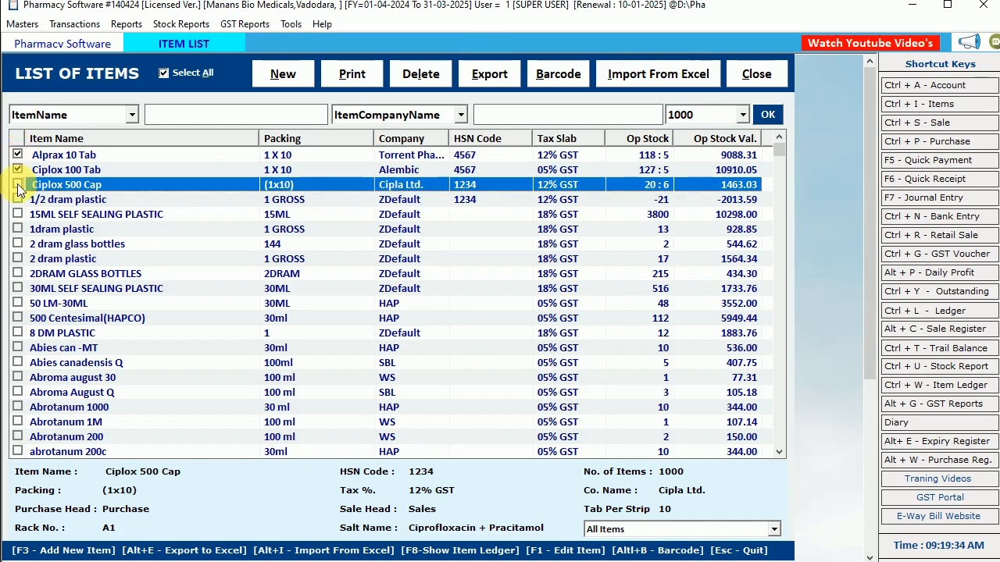
left_click(17, 170)
left_click(17, 185)
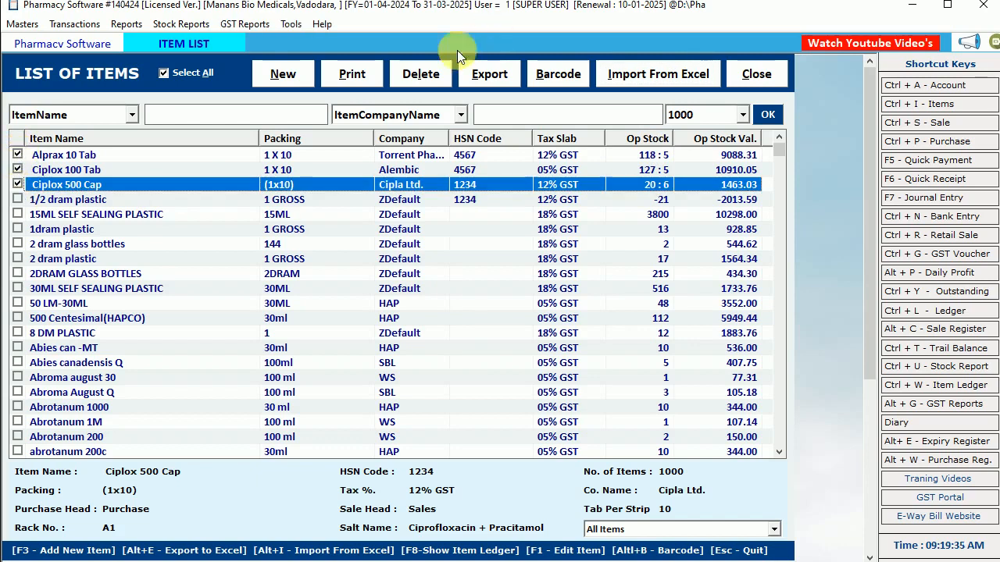
left_click(494, 75)
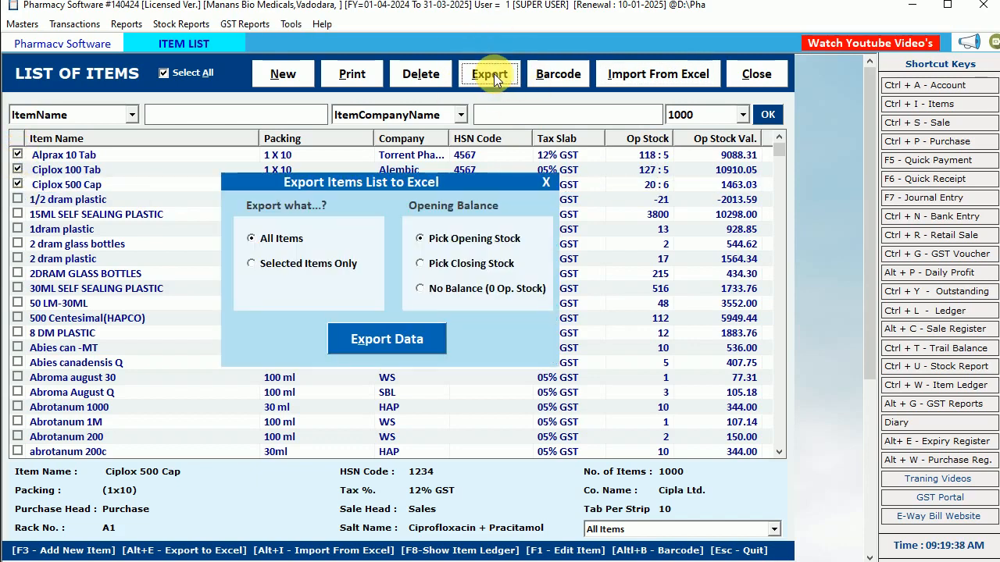
left_click(273, 266)
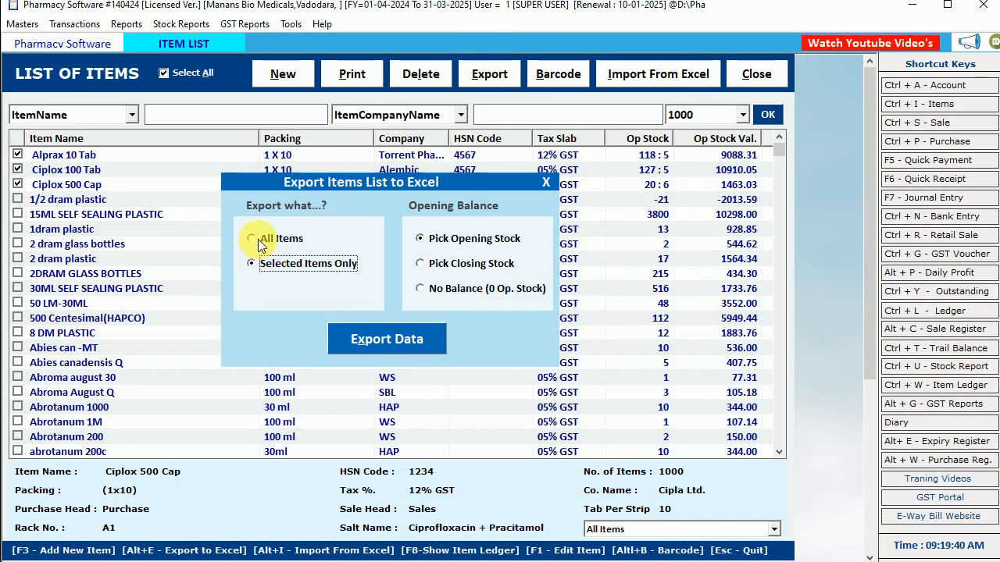
left_click(441, 263)
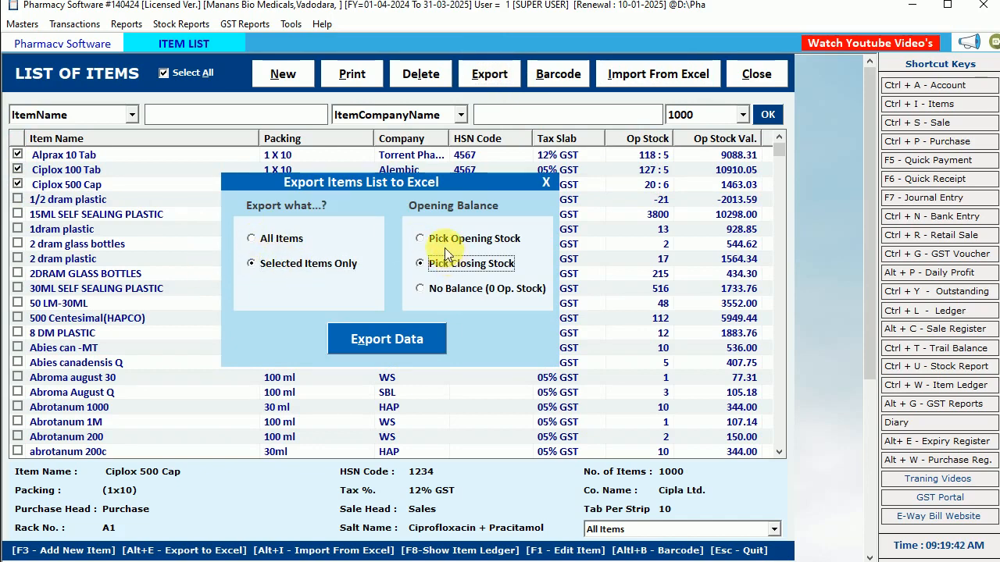
left_click(442, 238)
left_click(436, 290)
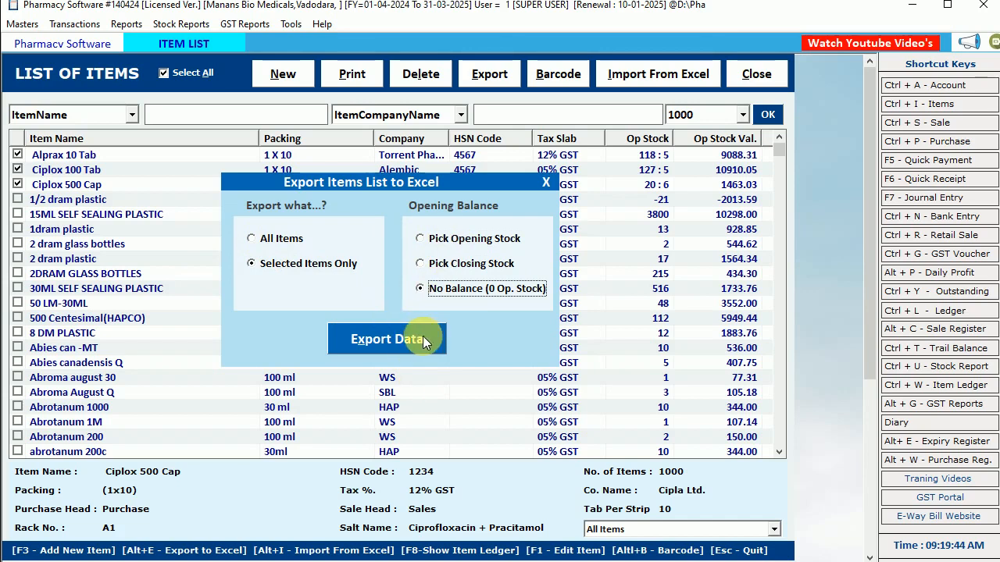
left_click(400, 345)
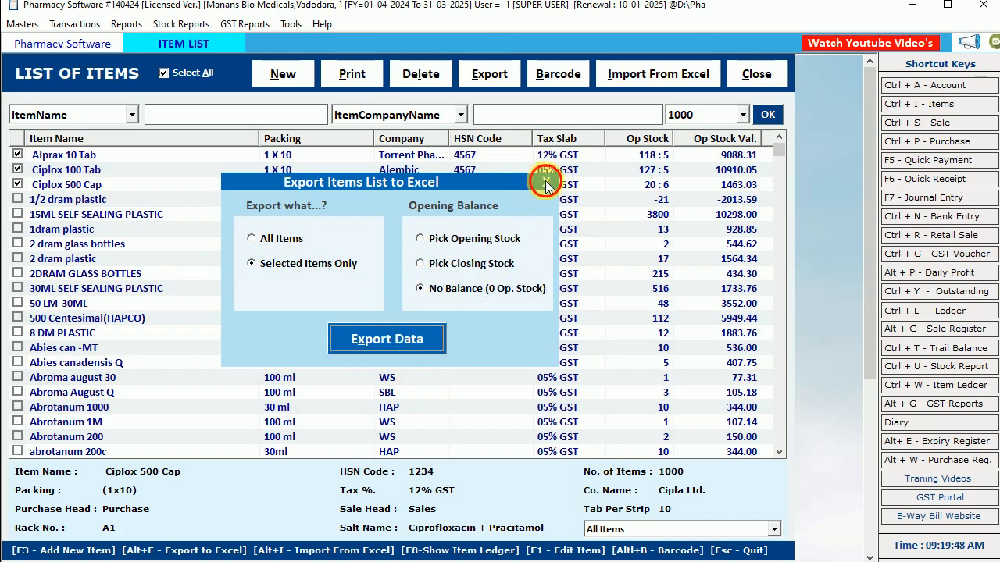
key("Escape")
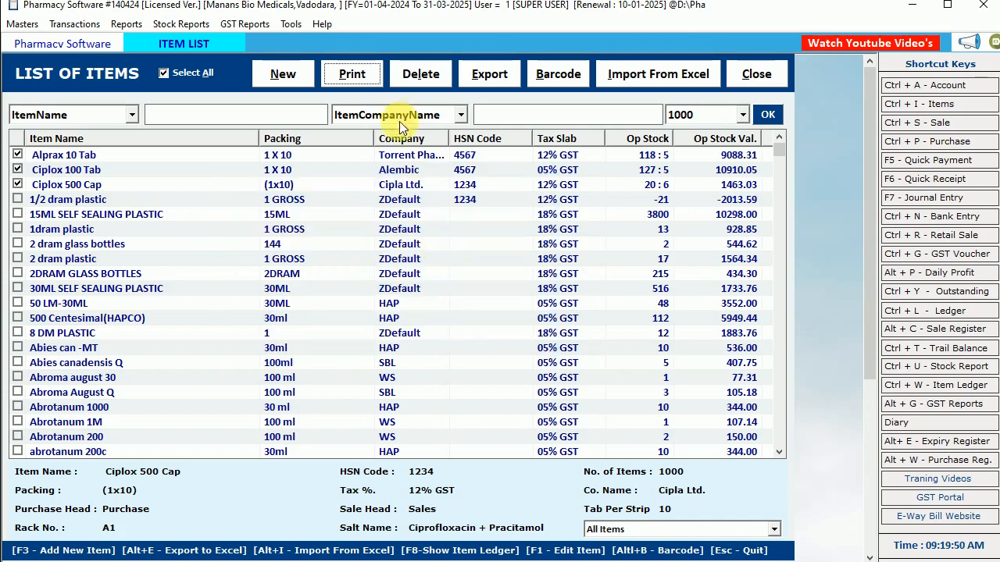
Try the delete command on the ticked items, and try to print the item list
left_click(433, 74)
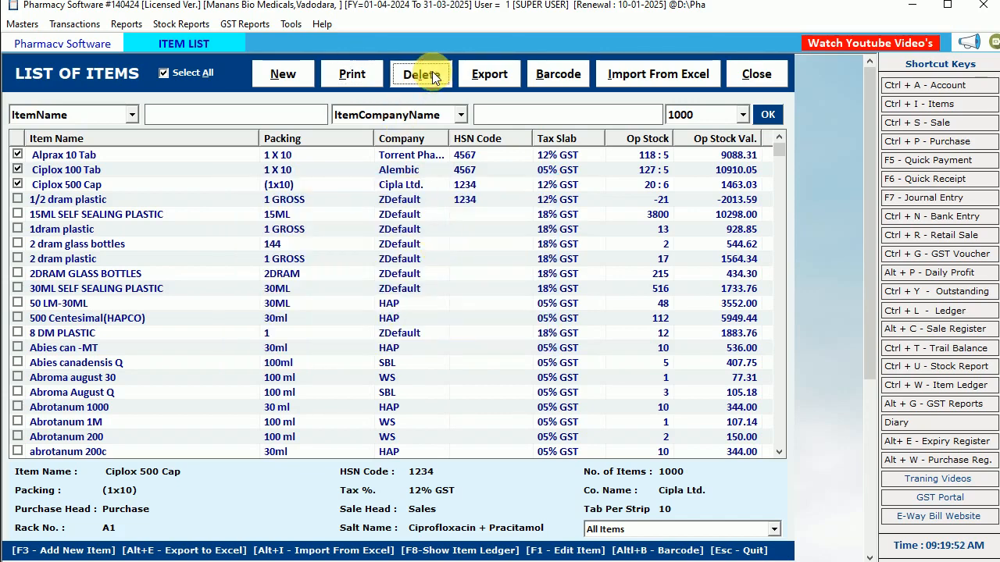
left_click(355, 75)
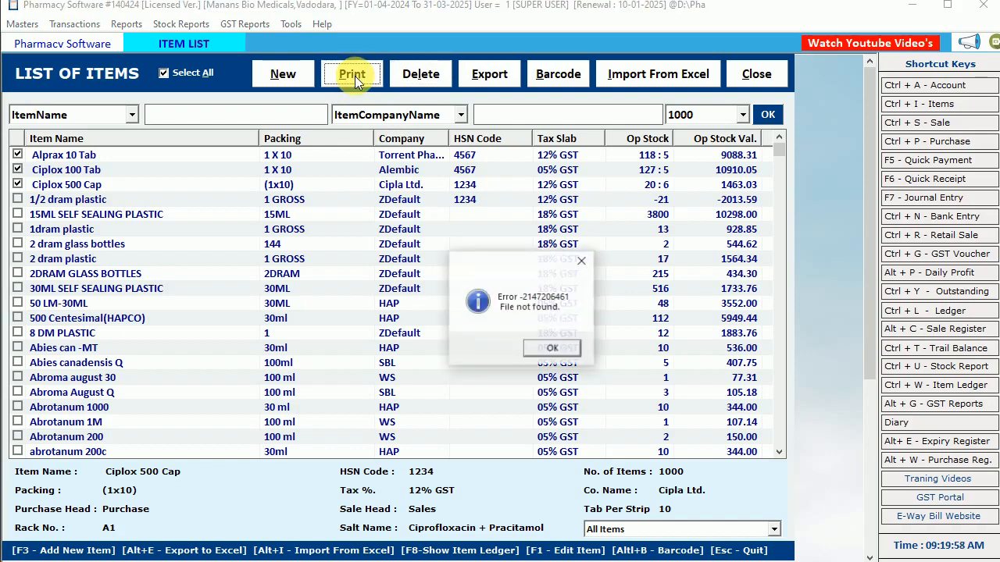
key("Return")
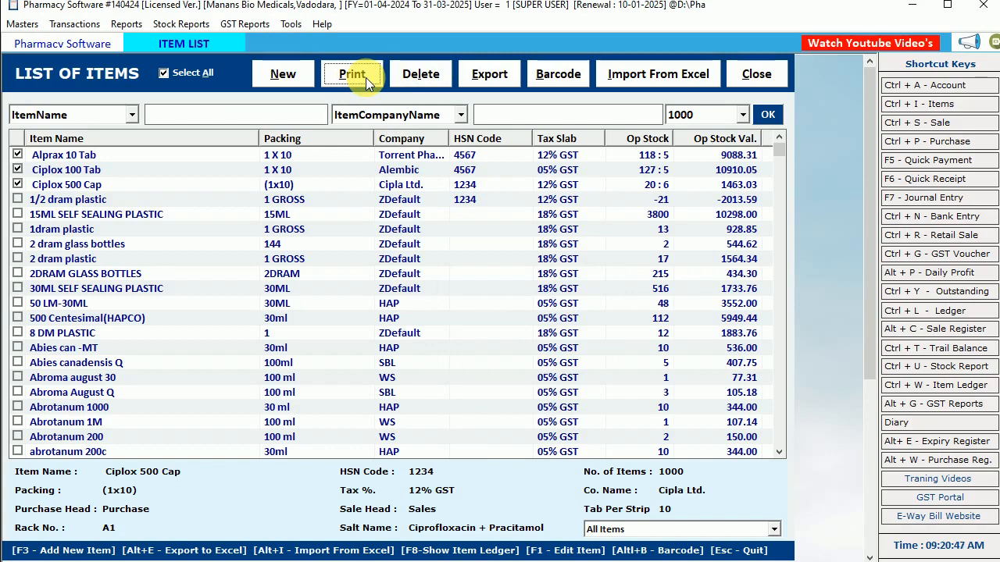
Check the choices for how many items the list loads, keeping the limit at 1000
left_click(698, 114)
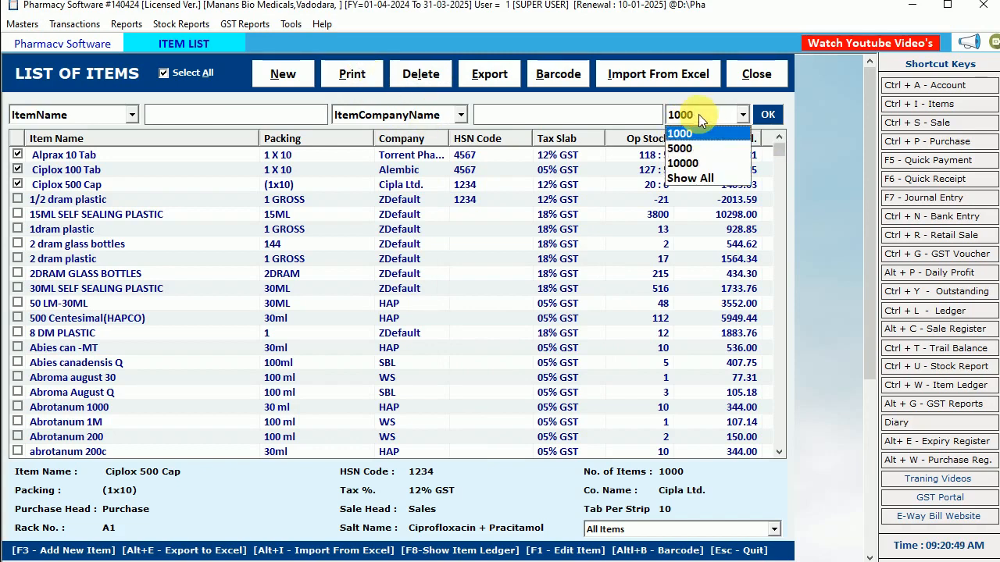
left_click(686, 134)
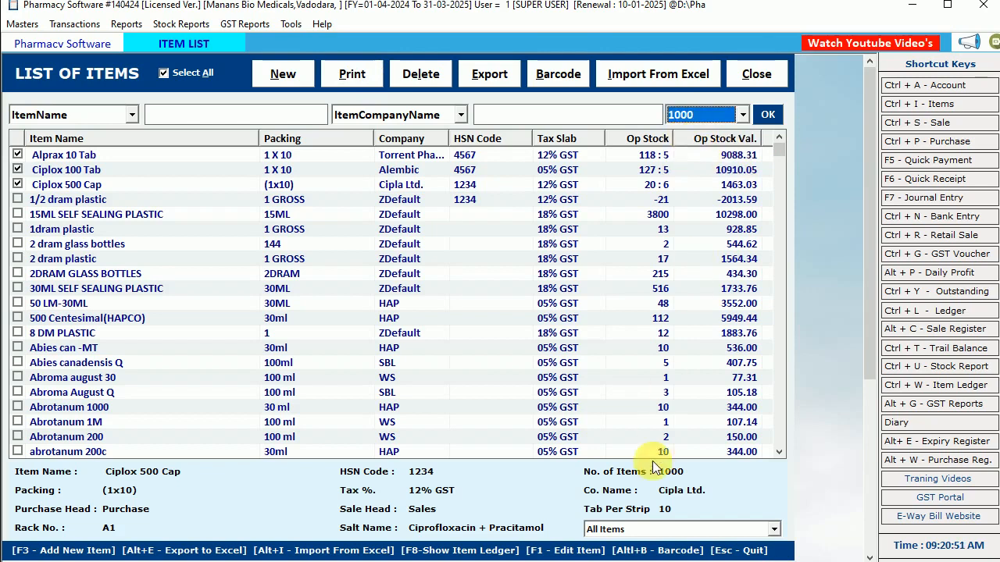
left_click(726, 114)
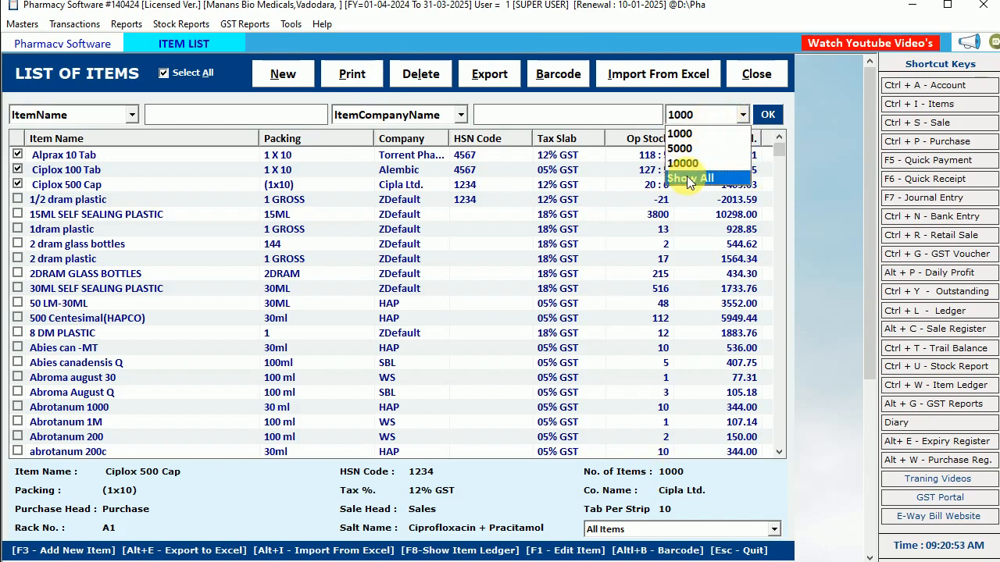
left_click(681, 134)
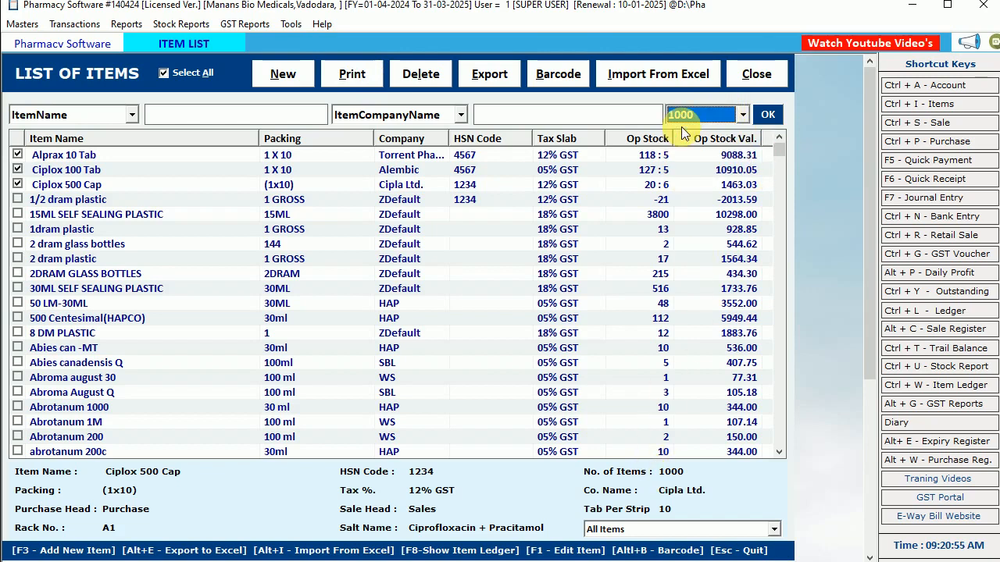
Untick Alprax 10 Tab, Ciplox 100 Tab and Ciplox 500 Cap in the item list
left_click(17, 154)
left_click(17, 169)
left_click(17, 184)
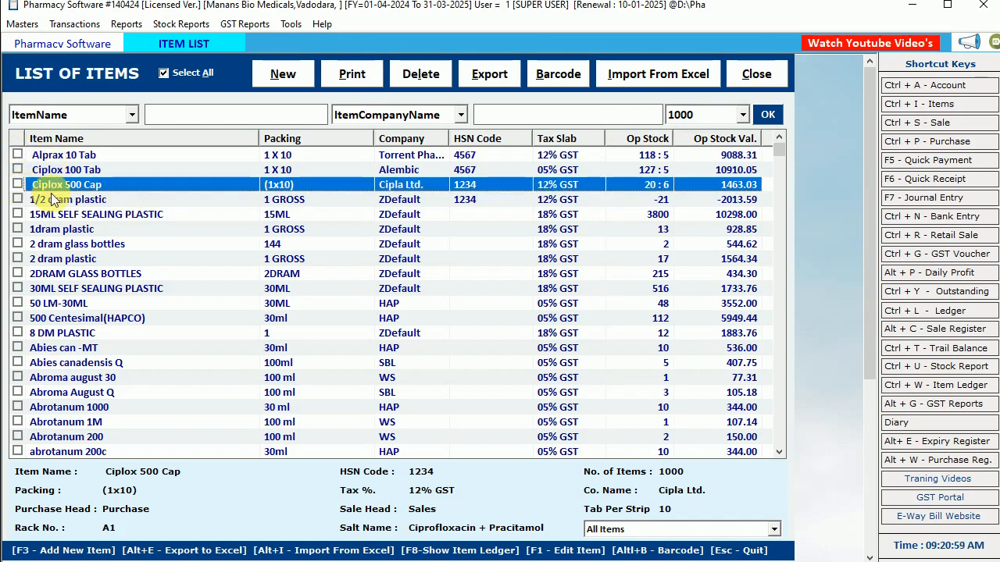
Filter the item list by the item name "ciplox"
left_click(182, 117)
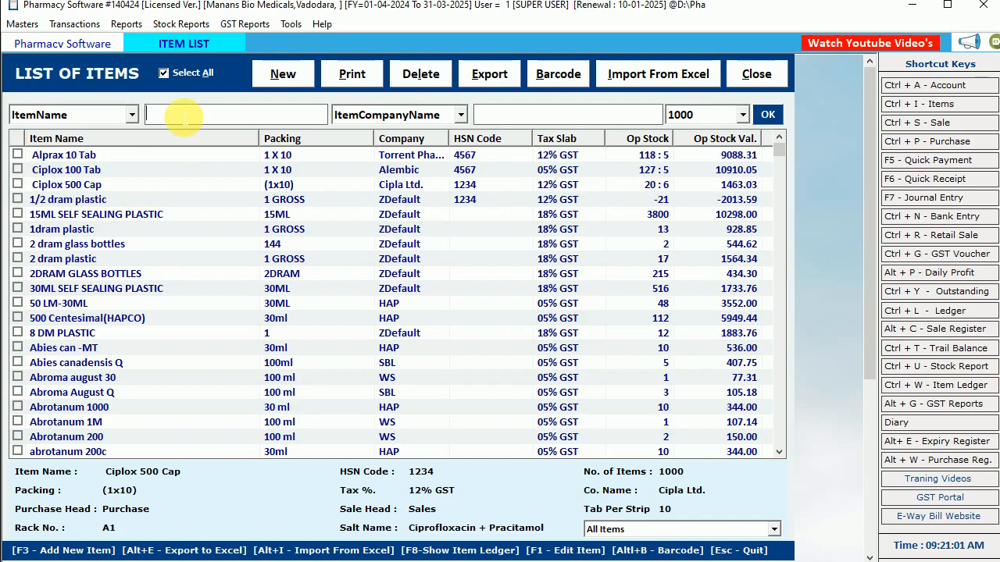
type("ciplox")
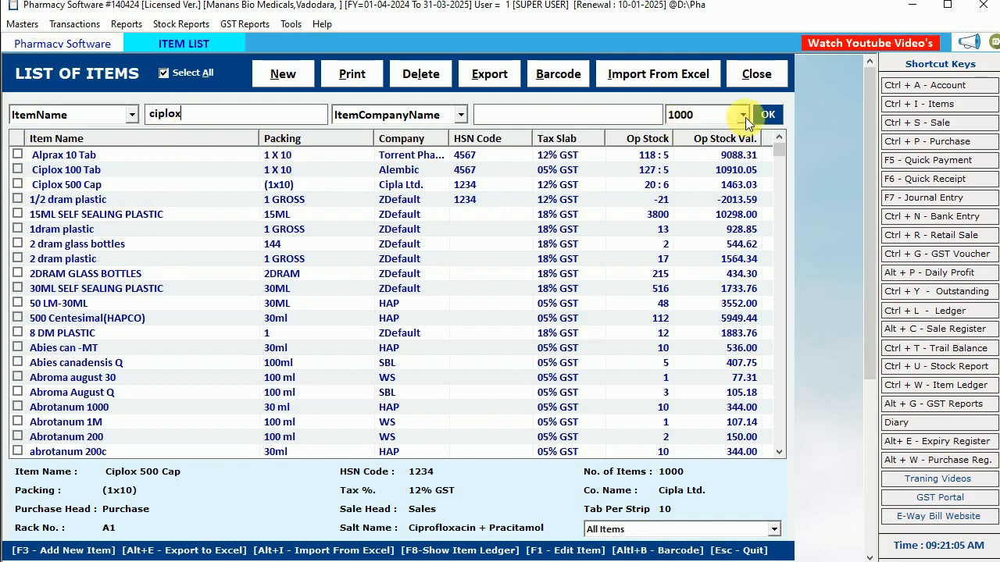
left_click(777, 114)
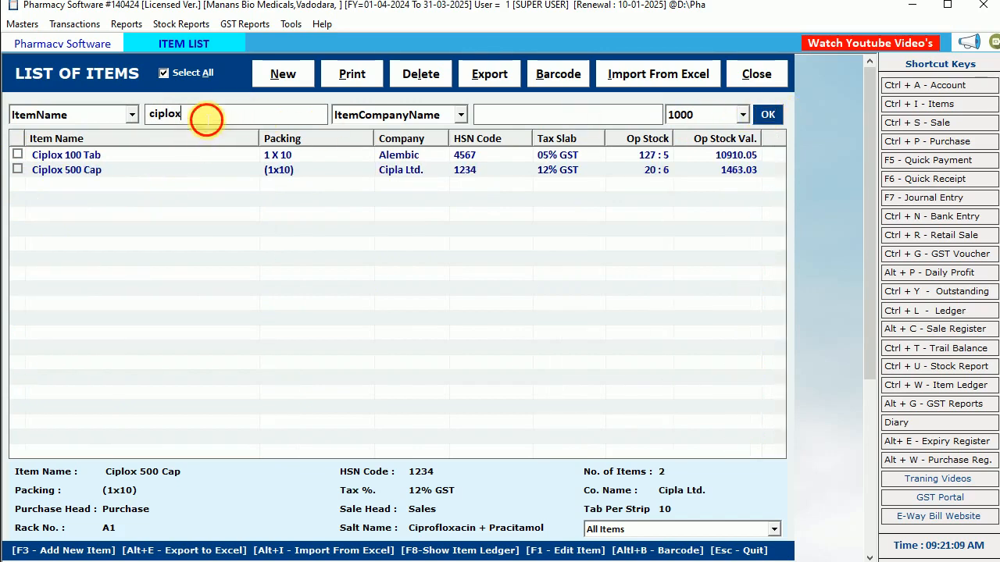
Clear the item name filter and filter the list by the company name "alem"
left_click(205, 117)
key("BackSpace")
key("BackSpace")
key("BackSpace")
key("BackSpace")
key("BackSpace")
key("BackSpace")
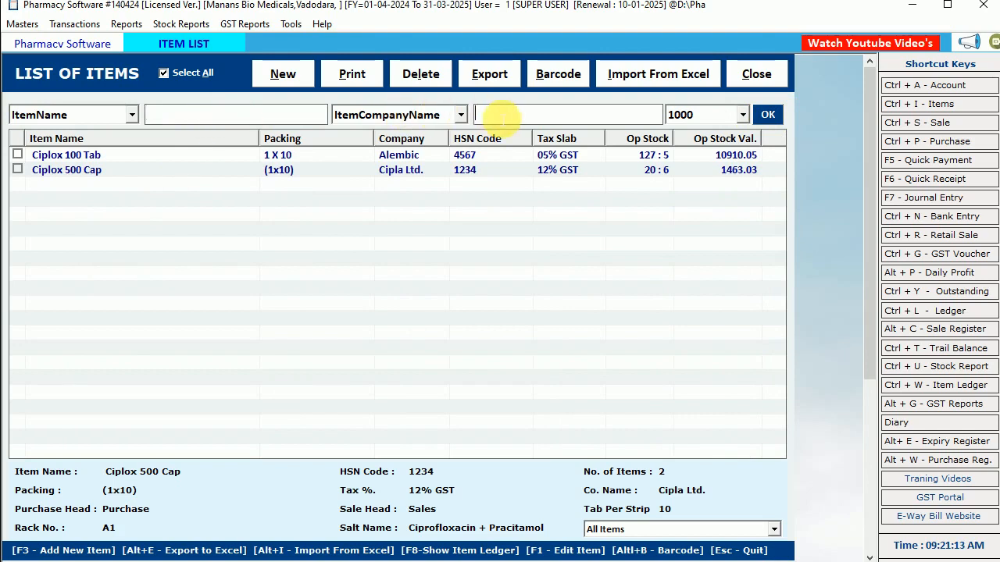
left_click(500, 117)
type("alem")
left_click(768, 115)
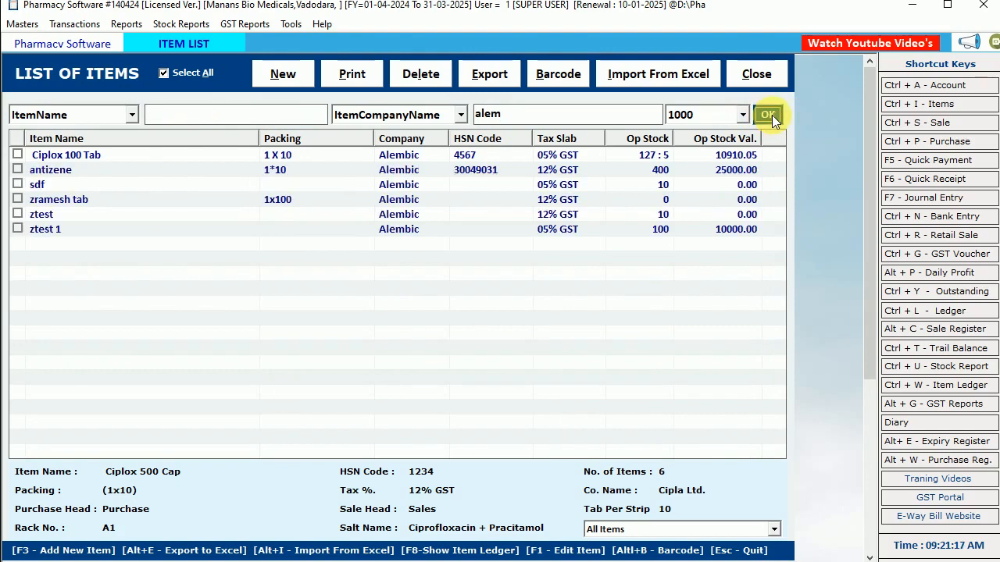
Look through the listed Alembic items, and empty the company name filter
left_click(420, 170)
left_click(406, 184)
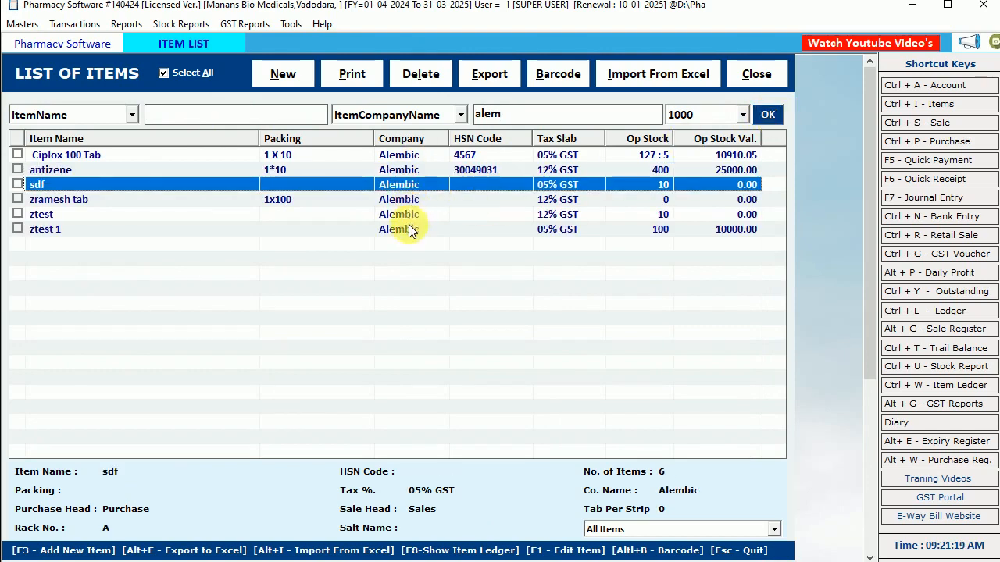
left_click(406, 229)
left_click(538, 120)
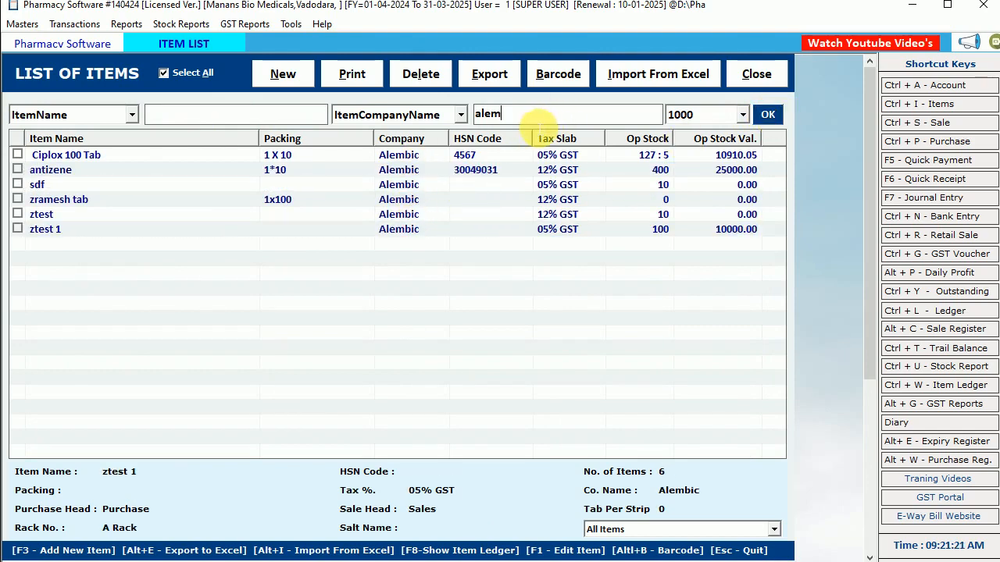
key("BackSpace")
key("BackSpace")
key("BackSpace")
key("BackSpace")
Check the search criteria available for both filters, keeping ItemName for the first and ItemCompanyName for the second
left_click(461, 115)
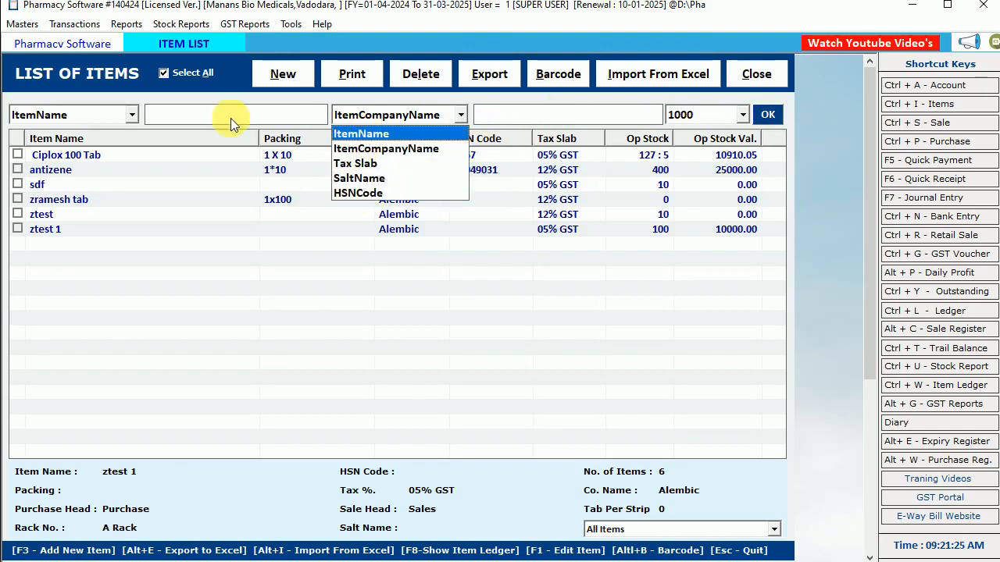
left_click(130, 116)
left_click(131, 116)
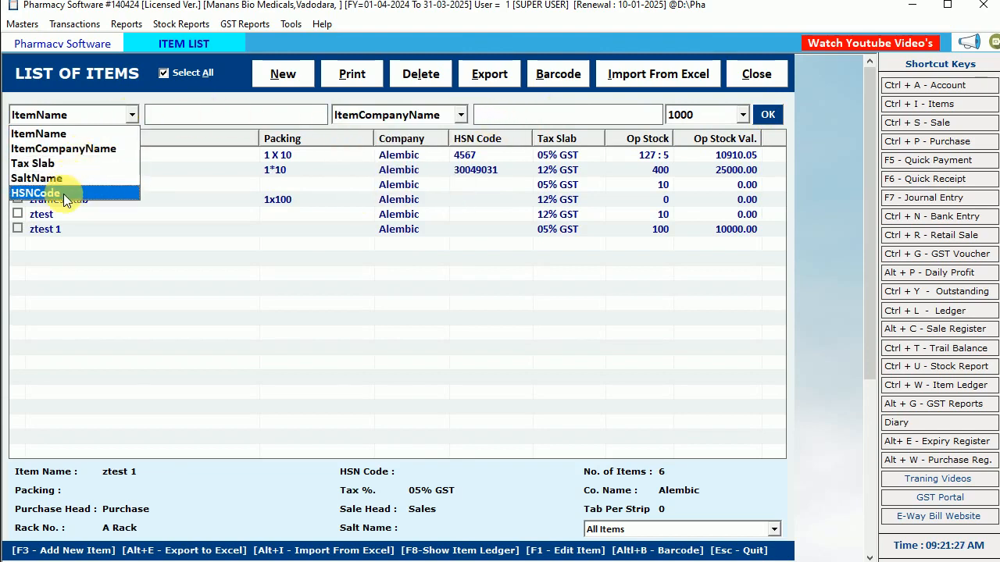
left_click(61, 133)
left_click(519, 111)
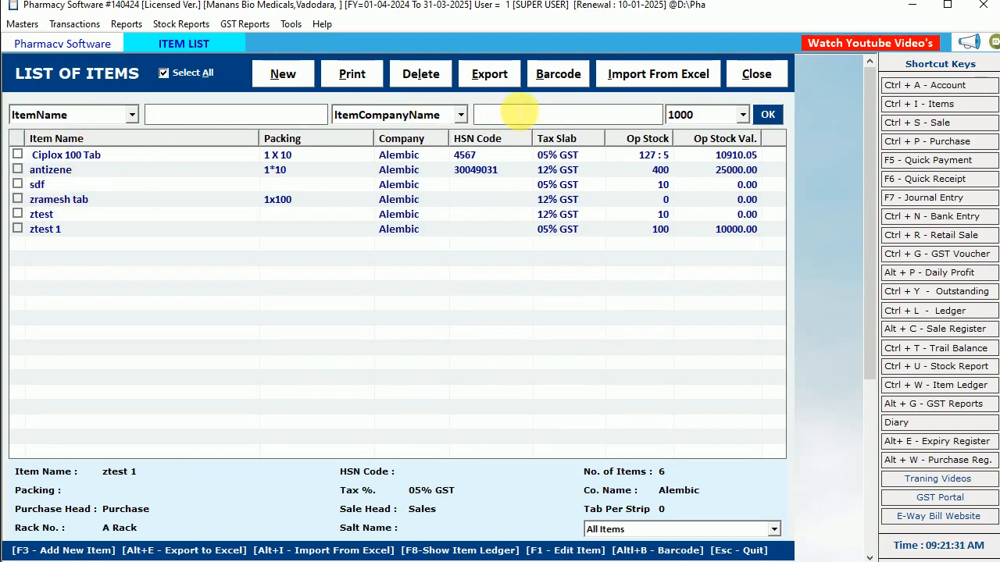
Select Ciplox 100 Tab and filter the item list by Schedule H
left_click(127, 155)
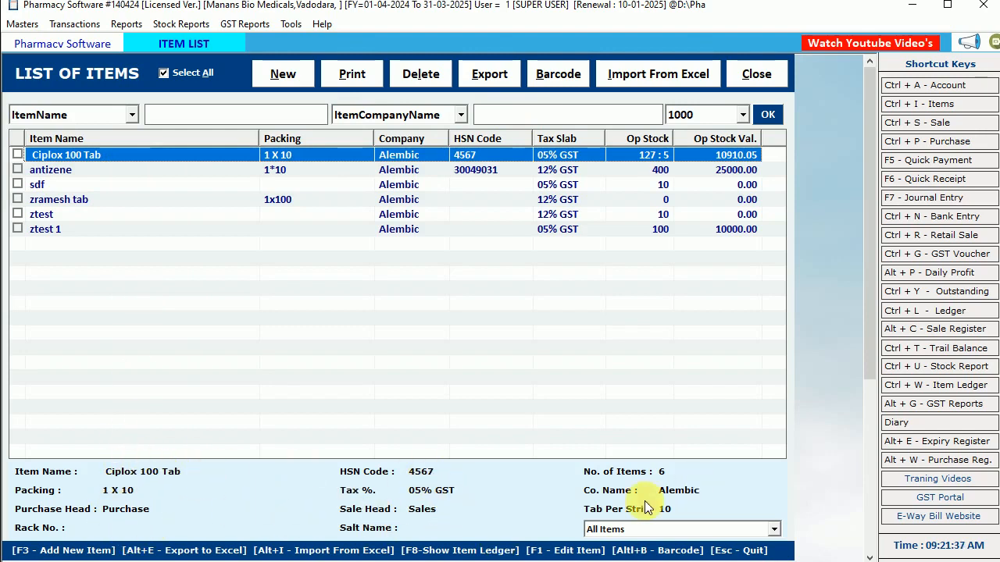
left_click(725, 530)
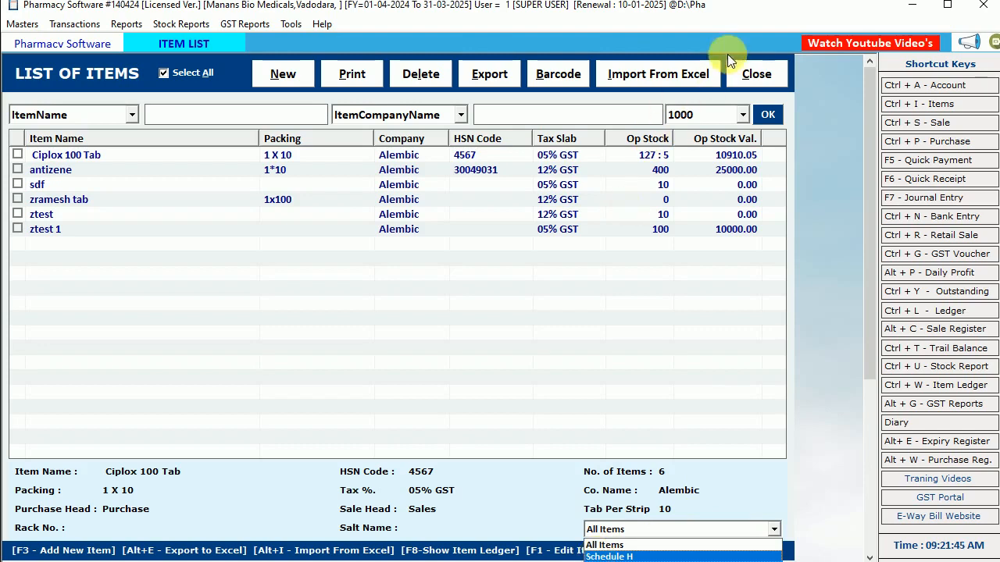
left_click(747, 19)
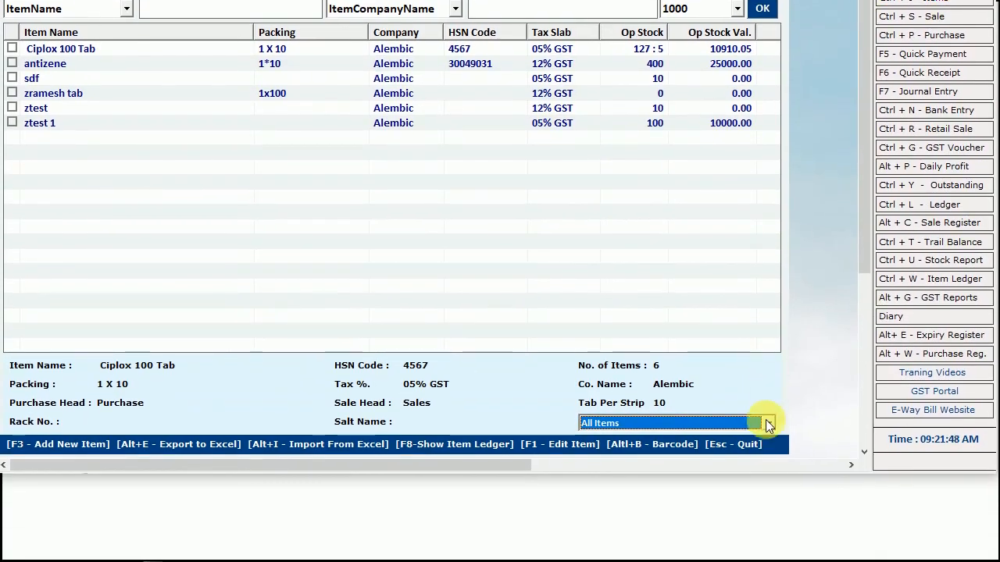
left_click(771, 531)
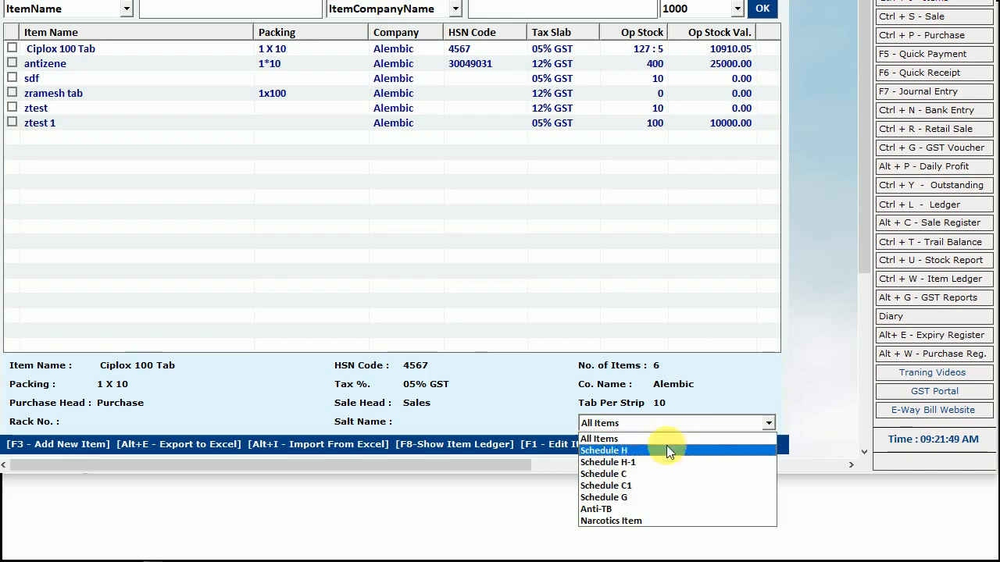
left_click(618, 451)
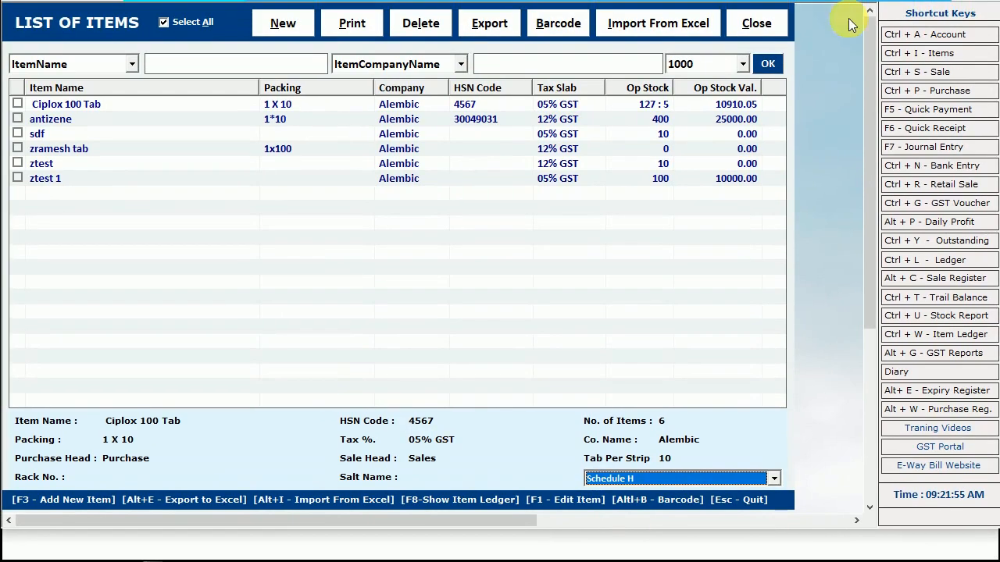
left_click(767, 63)
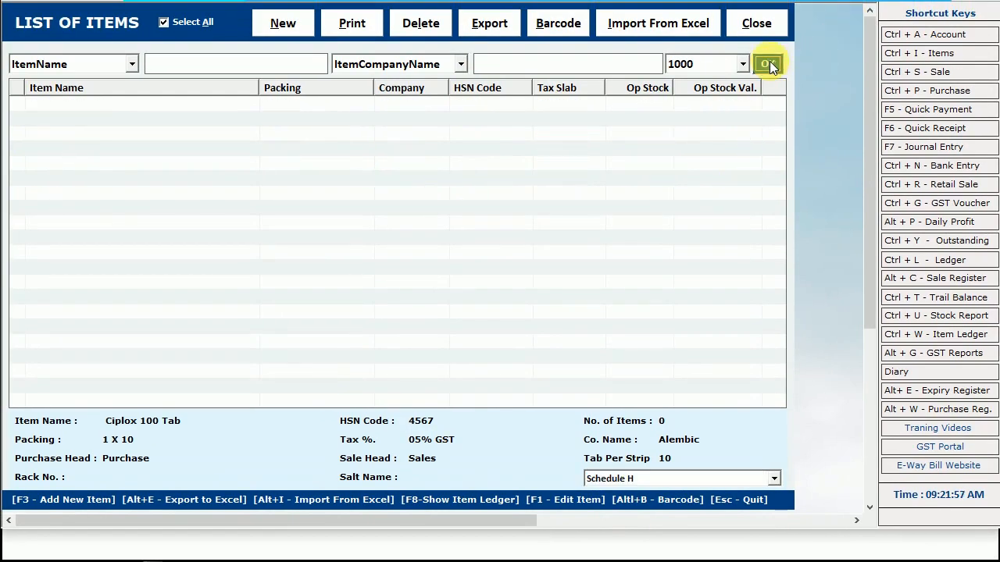
Filter the item list by Narcotics Item, and close the list
left_click(690, 481)
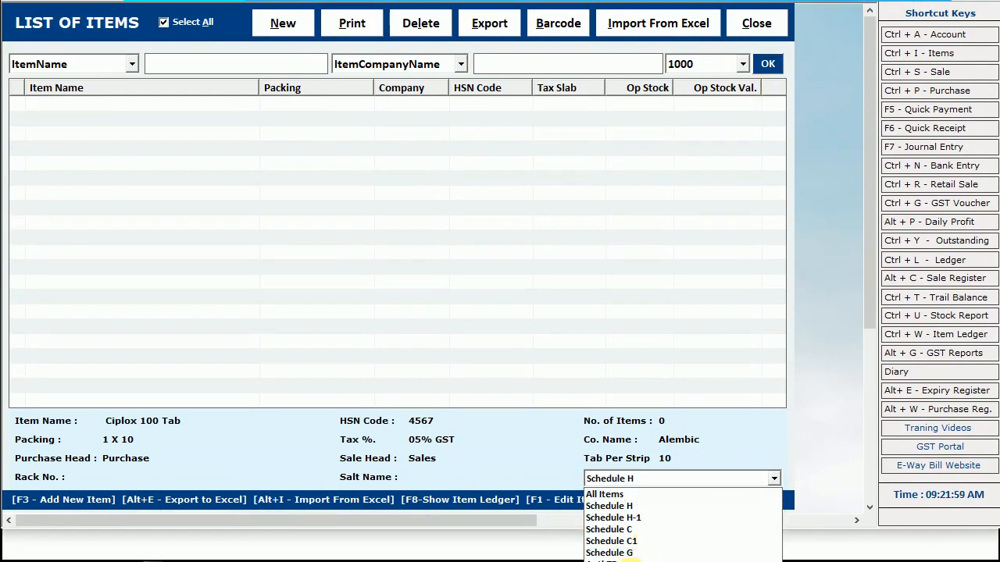
left_click(645, 561)
left_click(768, 63)
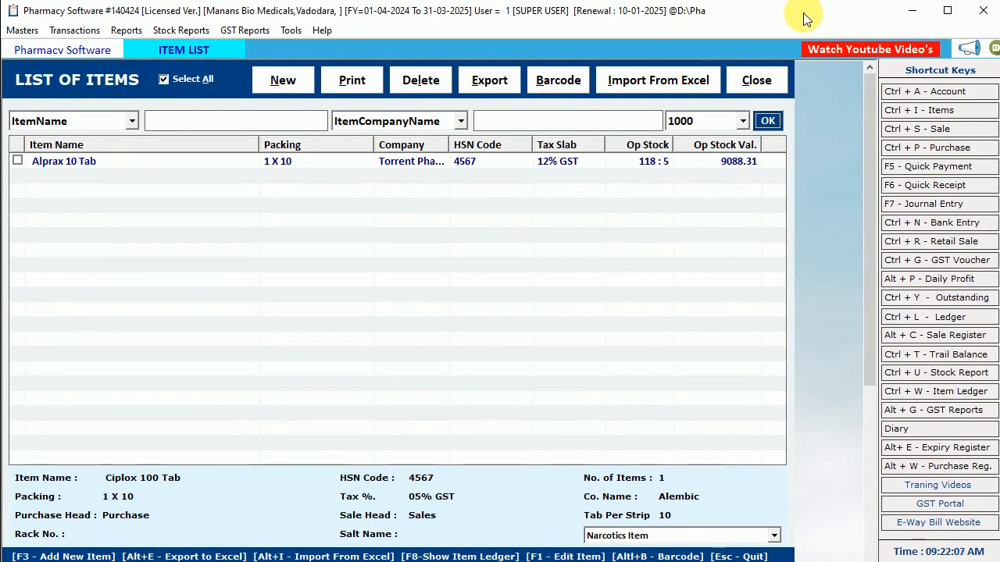
left_click(757, 79)
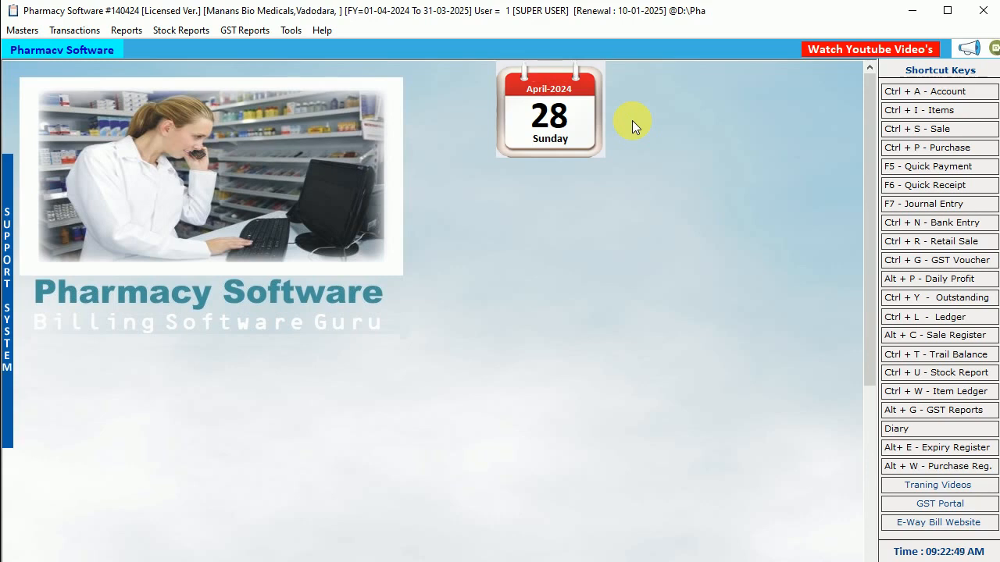
left_click(77, 31)
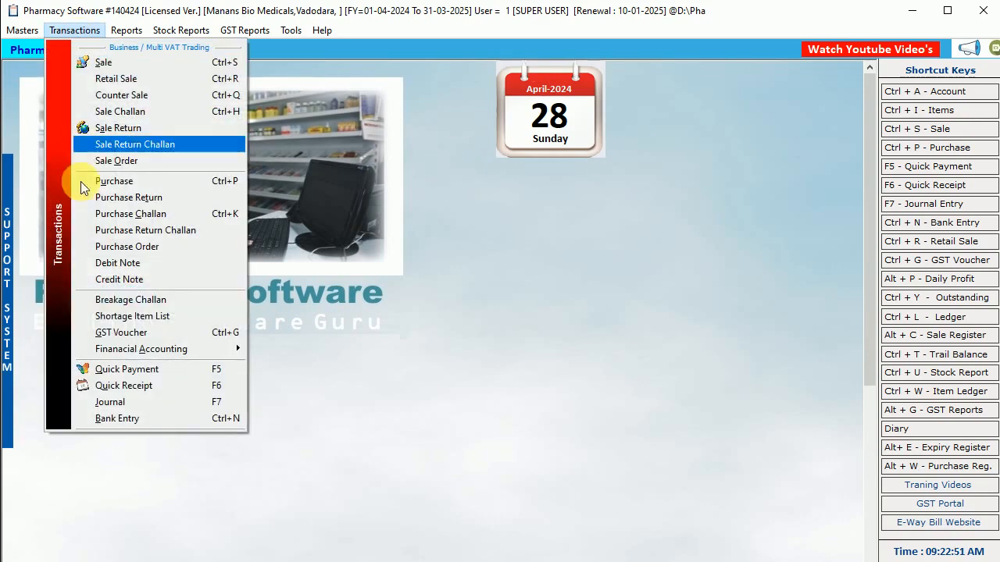
left_click(509, 282)
Open the YouTube video links, view the "Retail Bill How to Make?" entry, and close the list of links
left_click(852, 52)
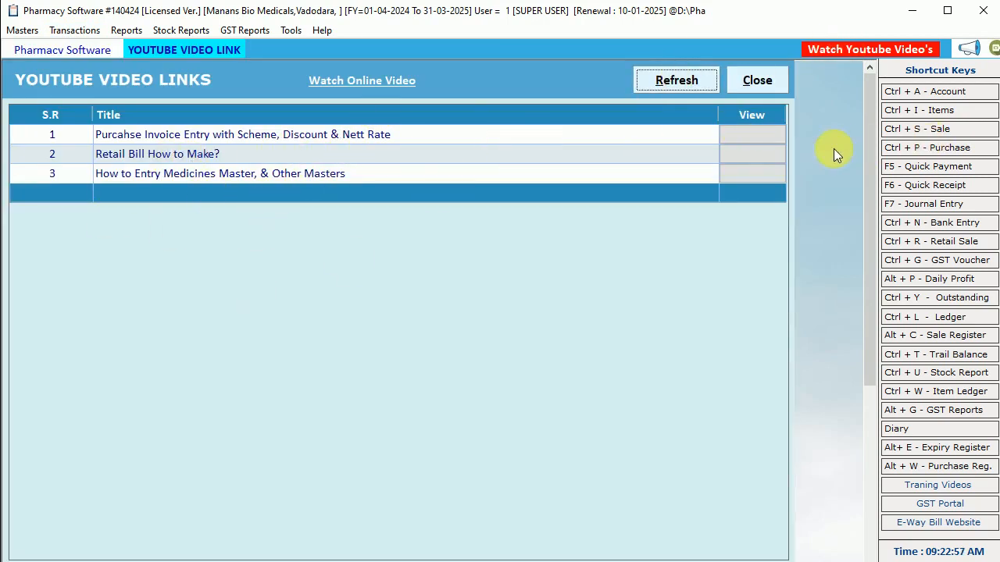
left_click(742, 158)
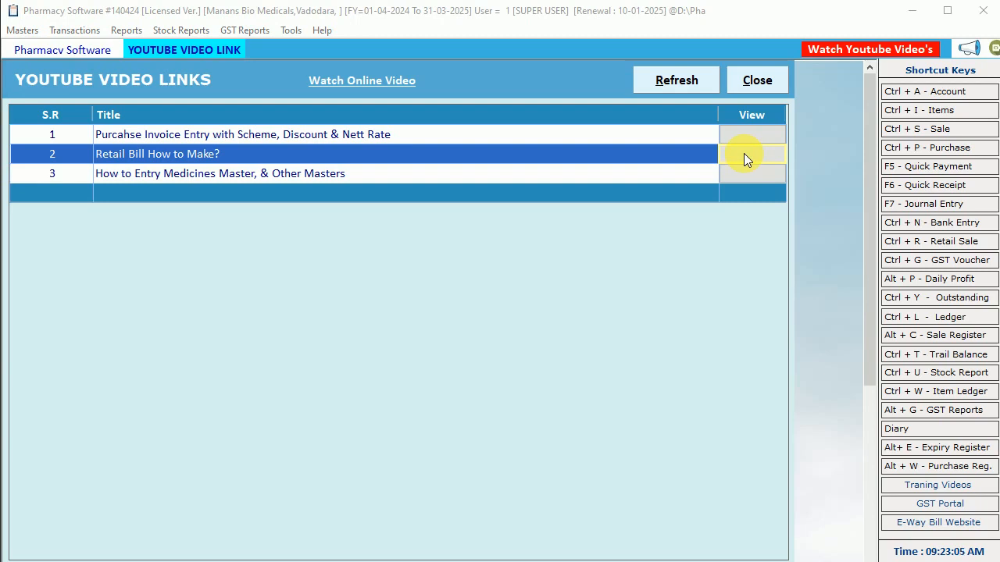
left_click(758, 81)
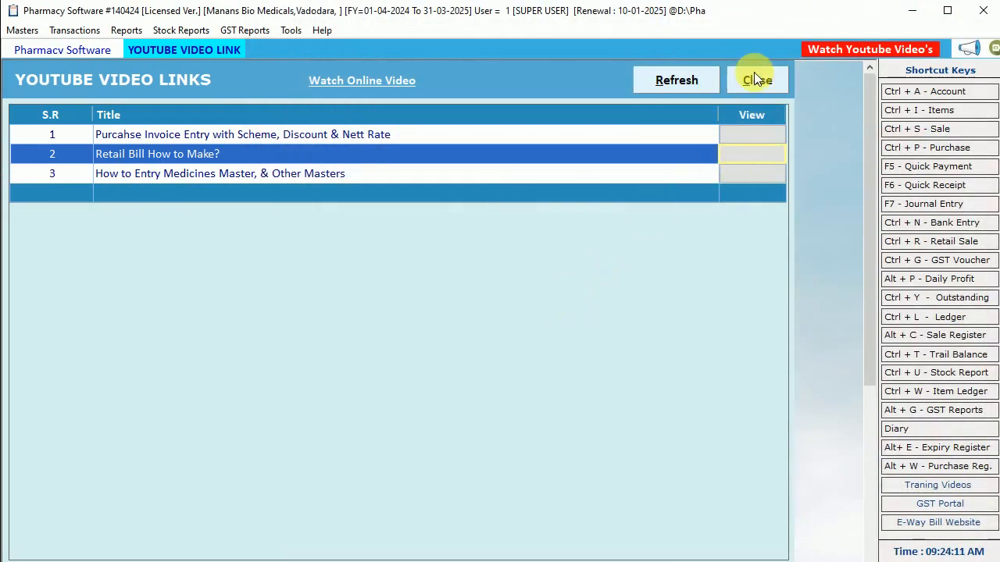
left_click(755, 80)
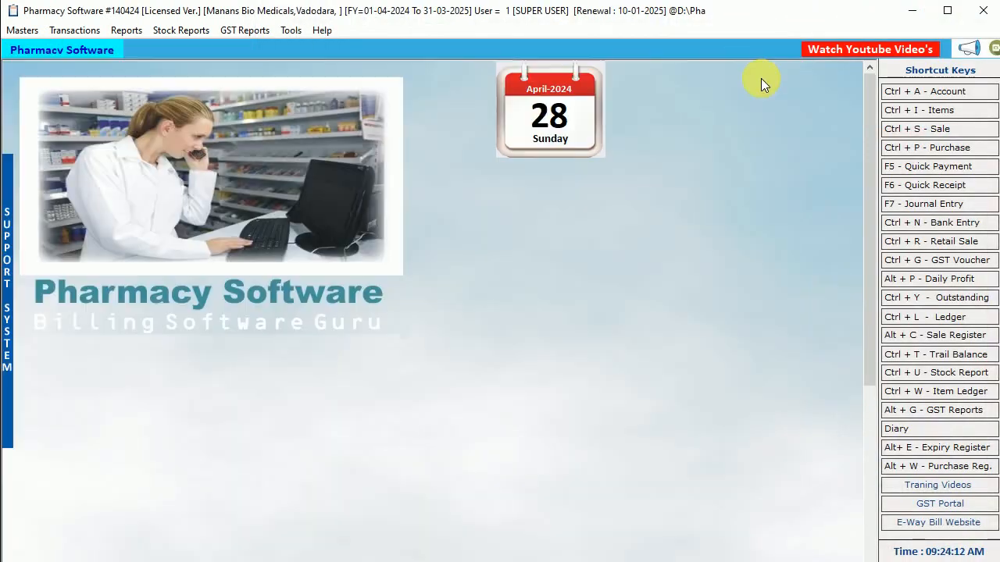